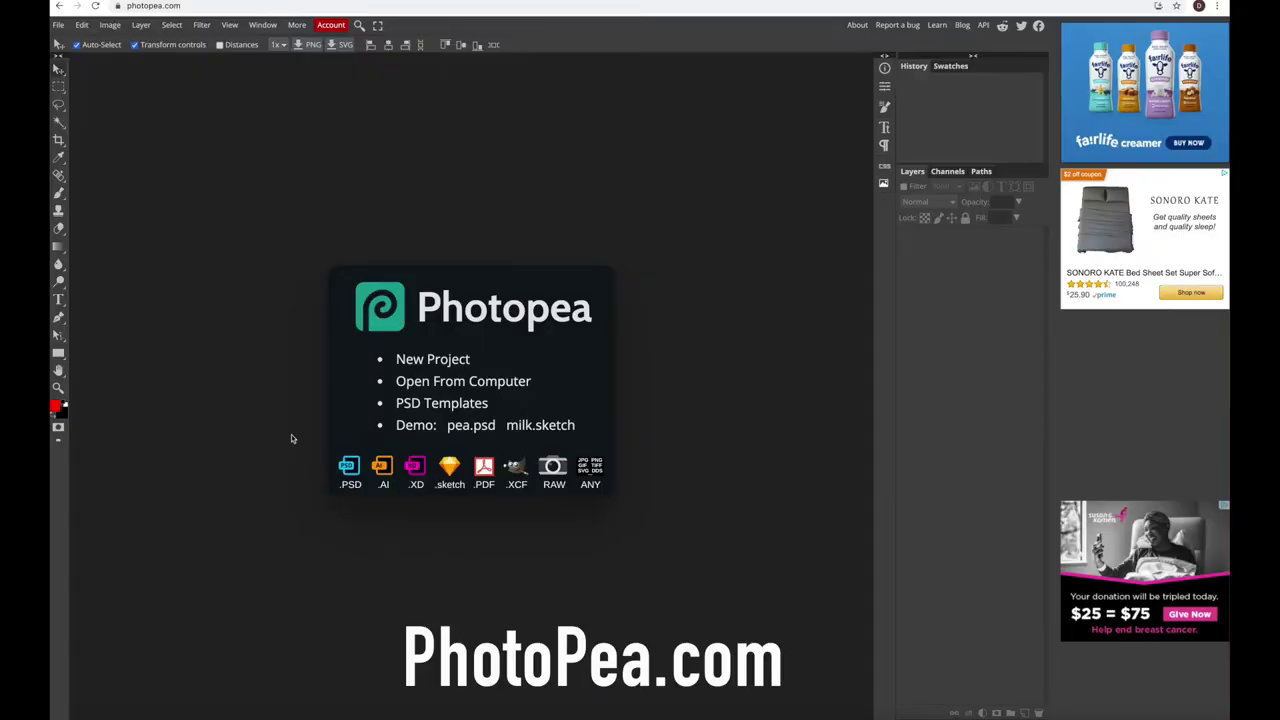
Start a new project and give it the name "name"
left_click(178, 6)
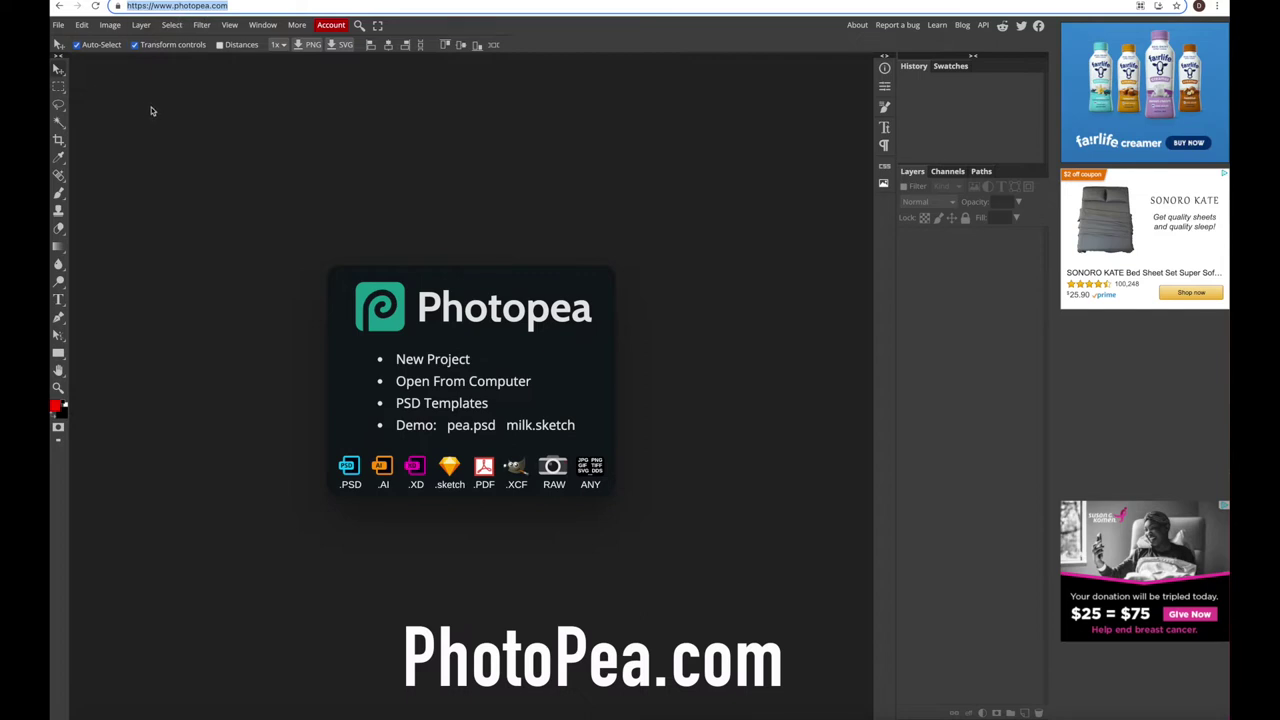
left_click(58, 27)
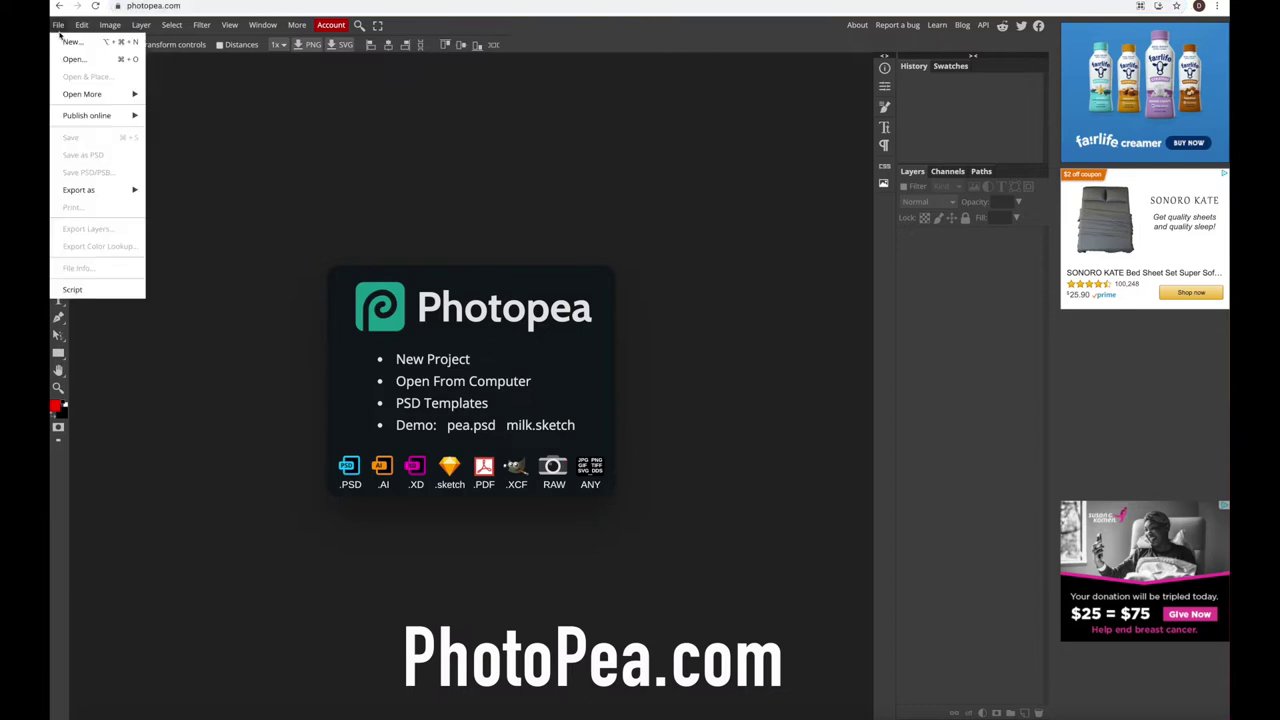
left_click(68, 42)
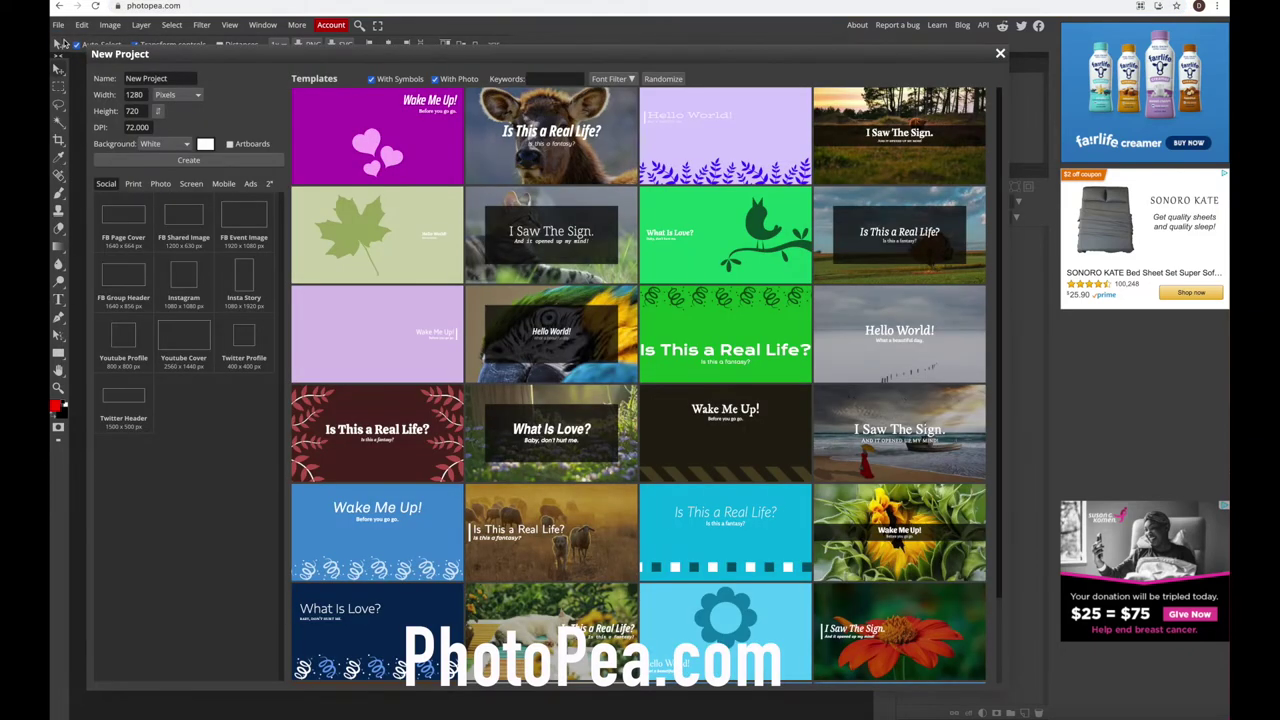
left_click(160, 78)
triple_click(160, 78)
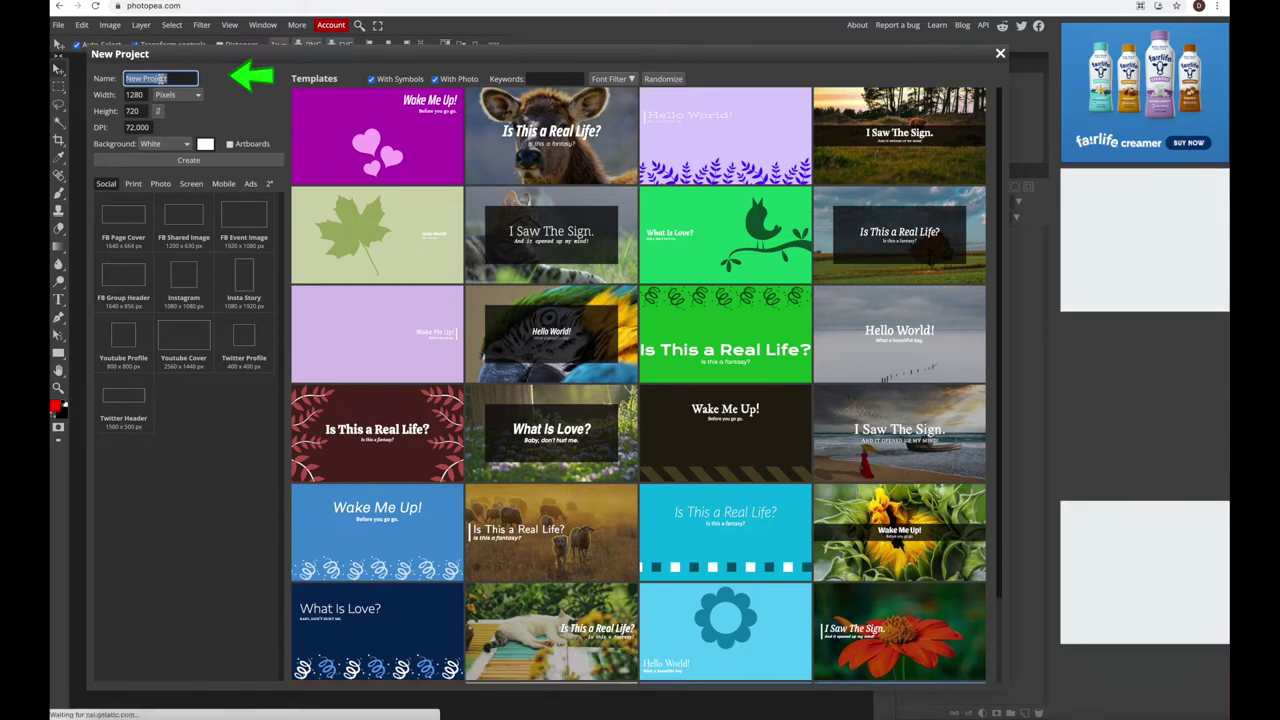
type("name")
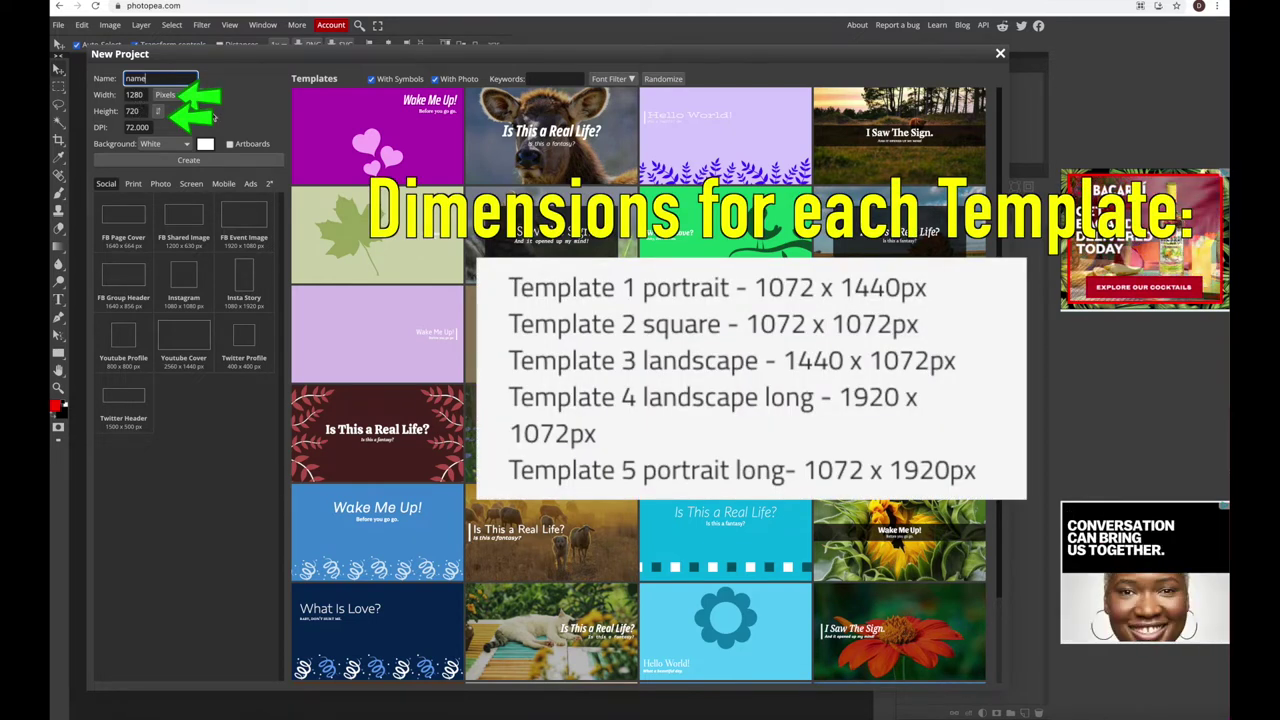
Set the canvas to 1080 × 1080 pixels with a transparent background and create the project
double_click(141, 95)
type("1080")
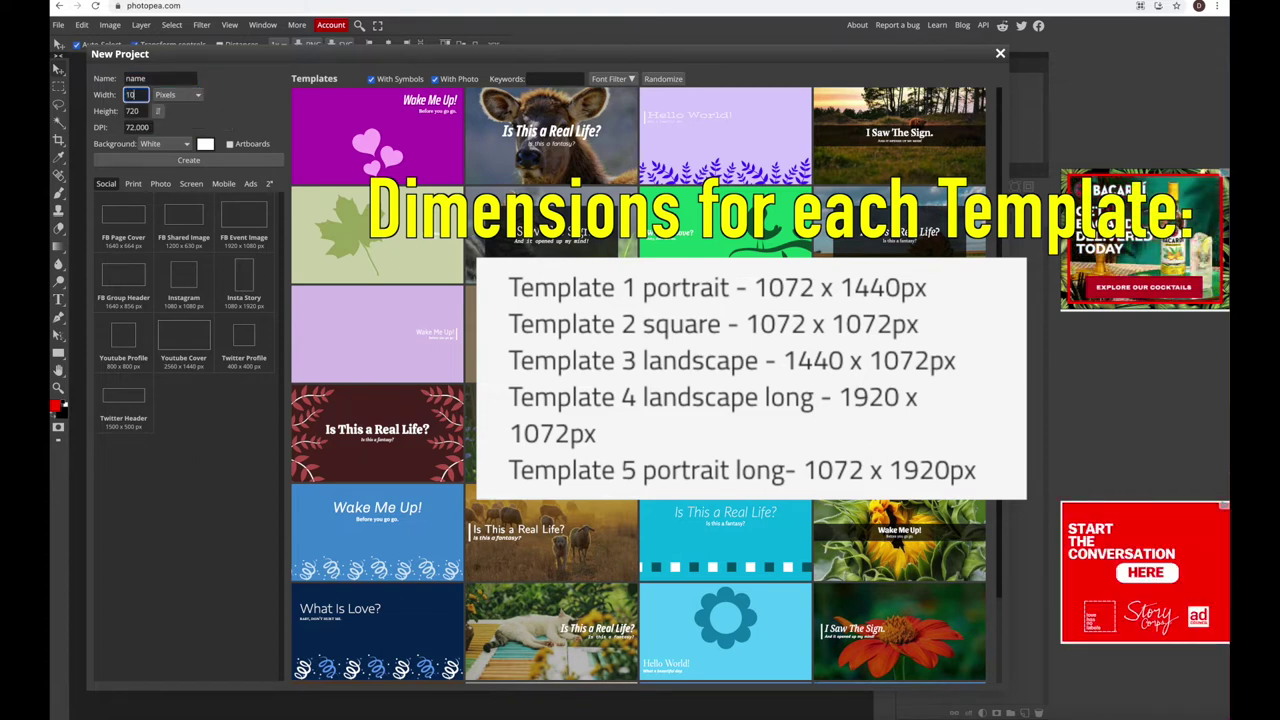
key("Tab")
key("Tab")
type("1080")
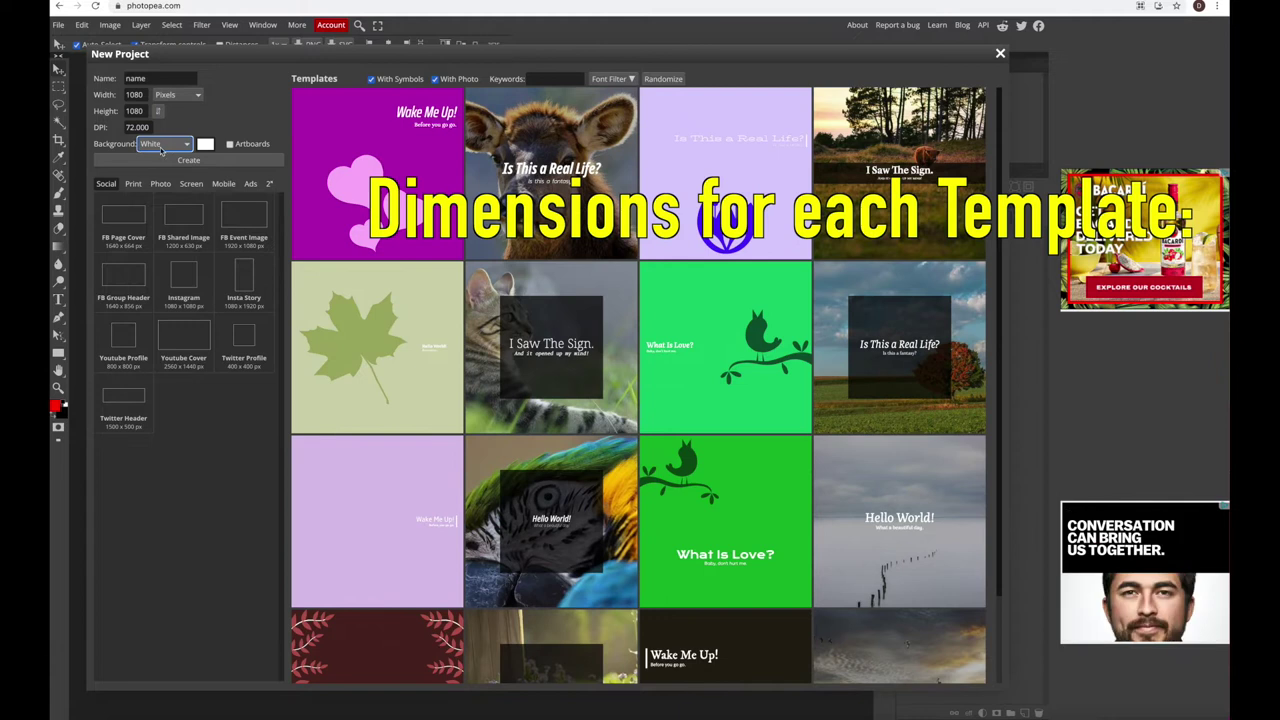
left_click(174, 144)
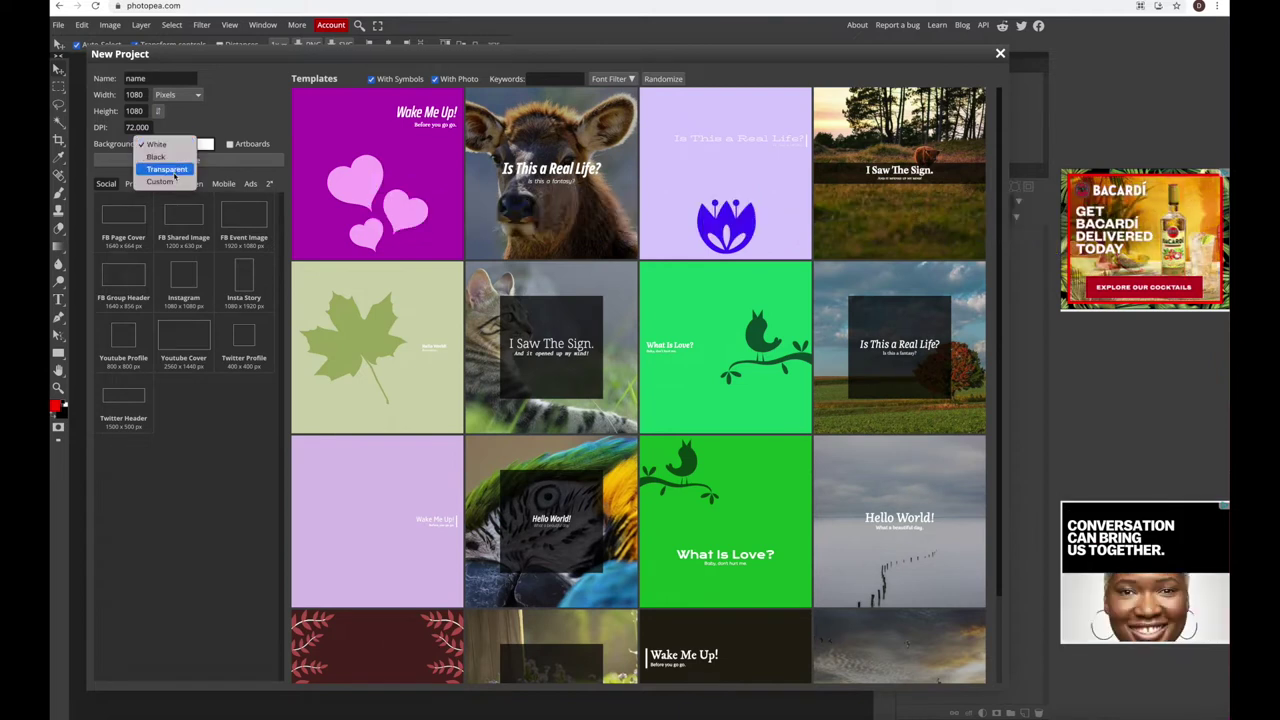
left_click(178, 169)
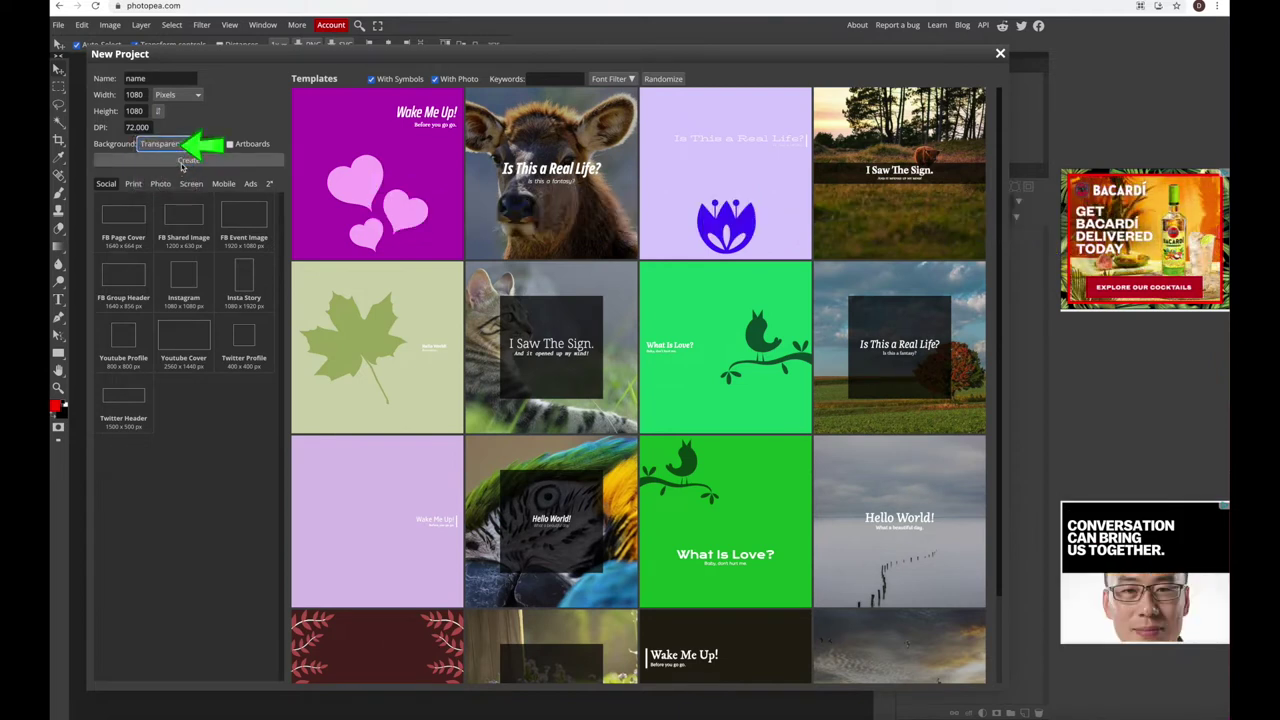
left_click(181, 163)
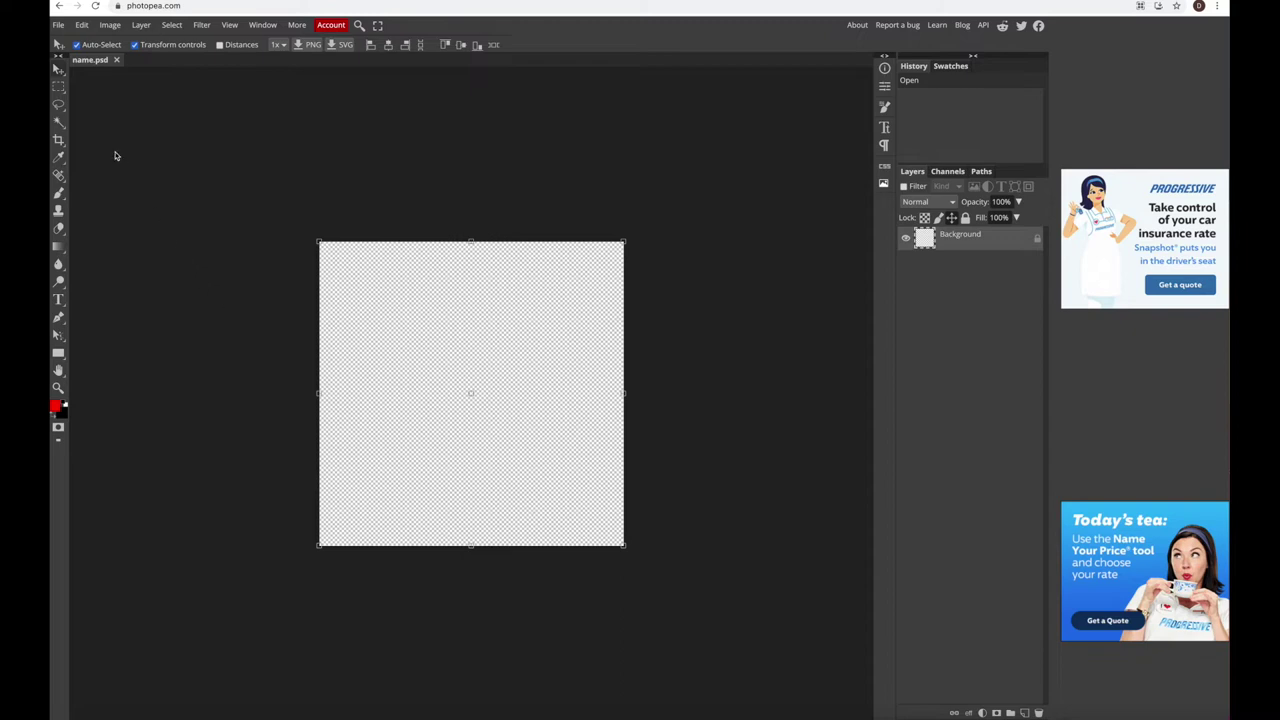
left_click(82, 25)
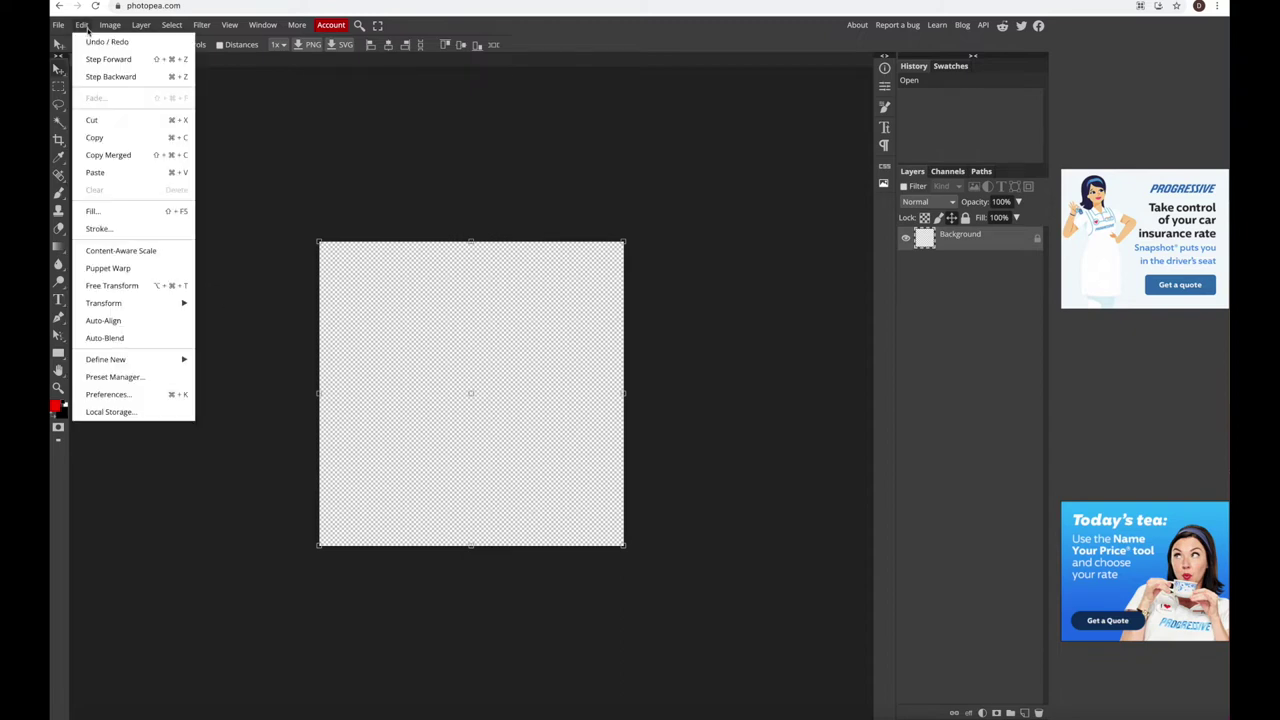
left_click(155, 49)
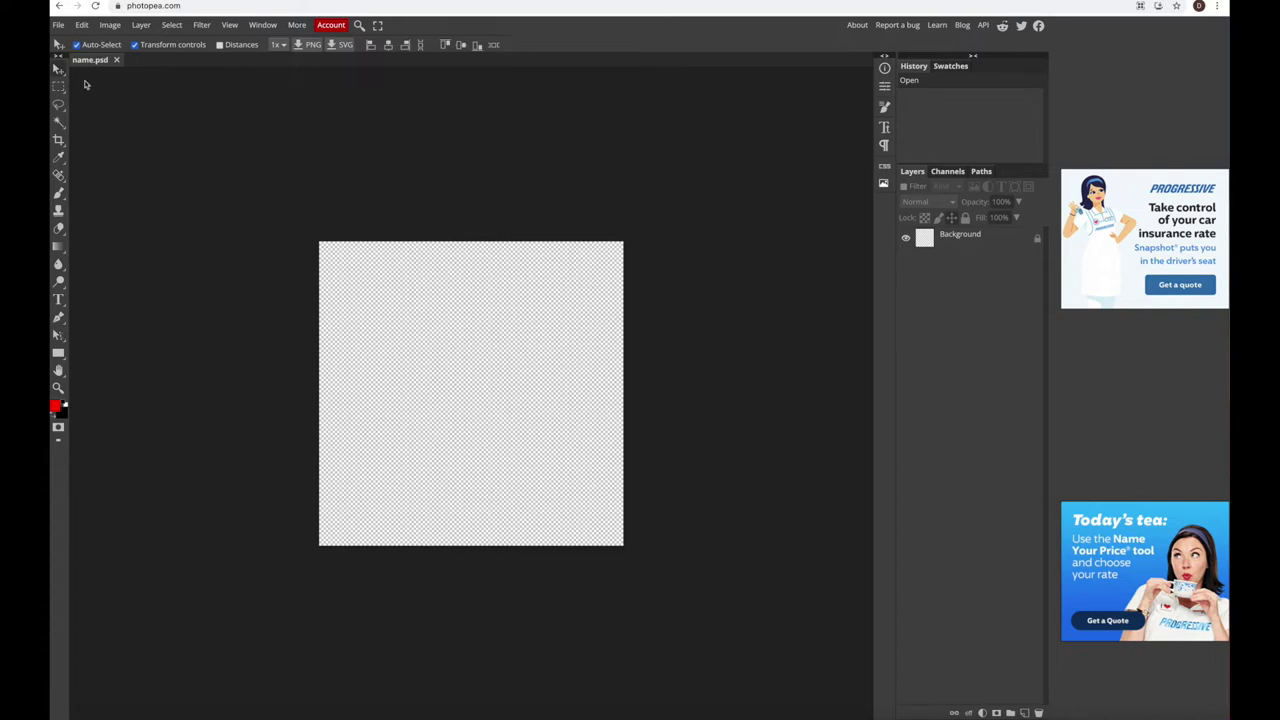
right_click(58, 72)
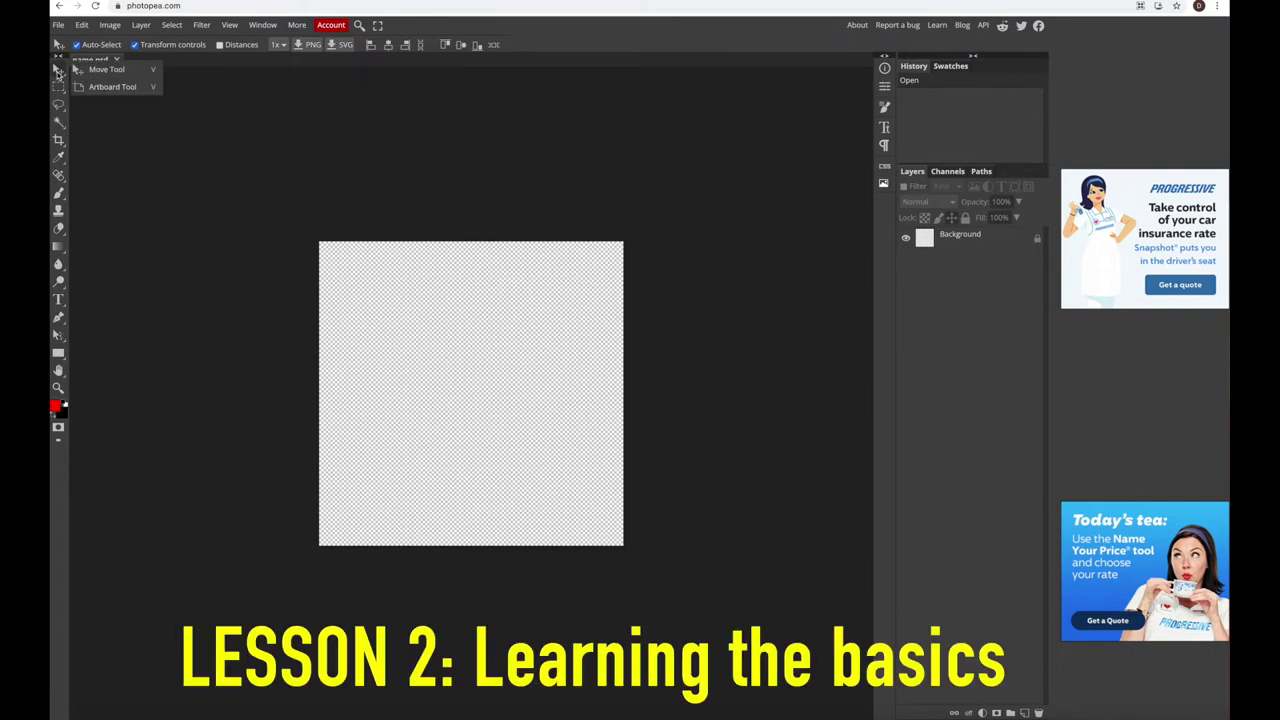
left_click(58, 72)
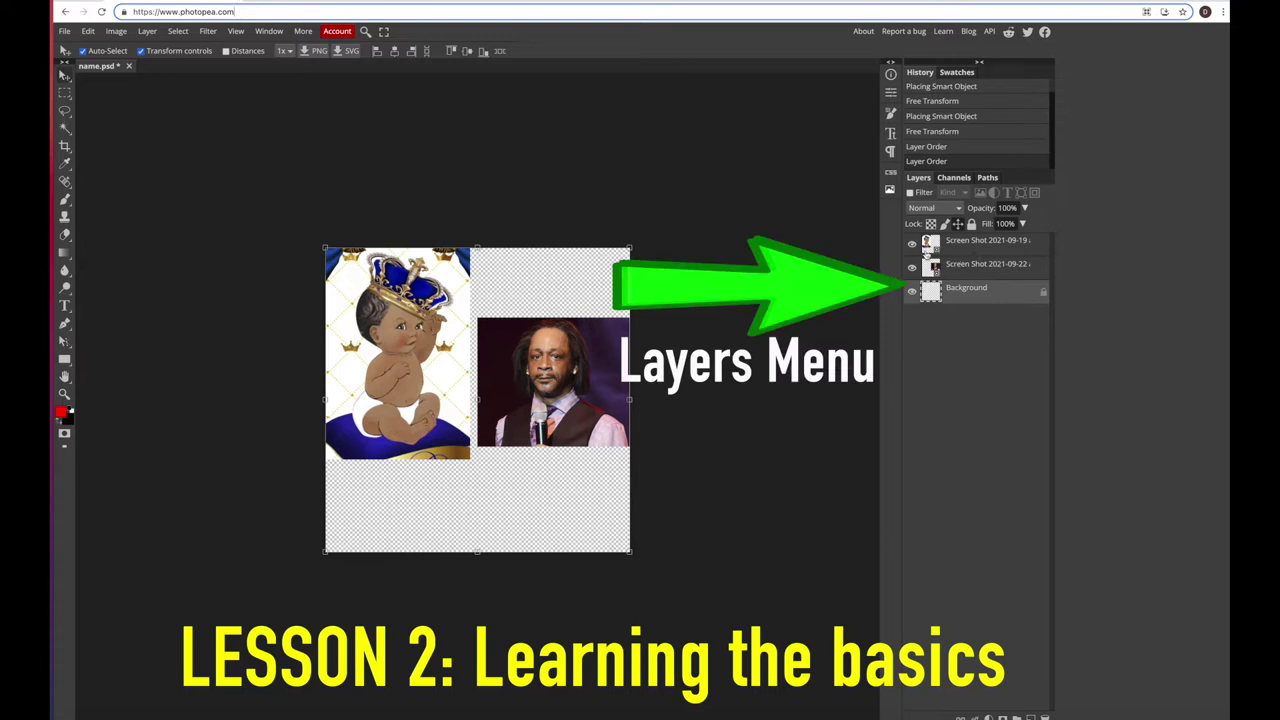
Select the man's photo and the baby picture on the canvas in turn to see which layer each belongs to
left_click(574, 370)
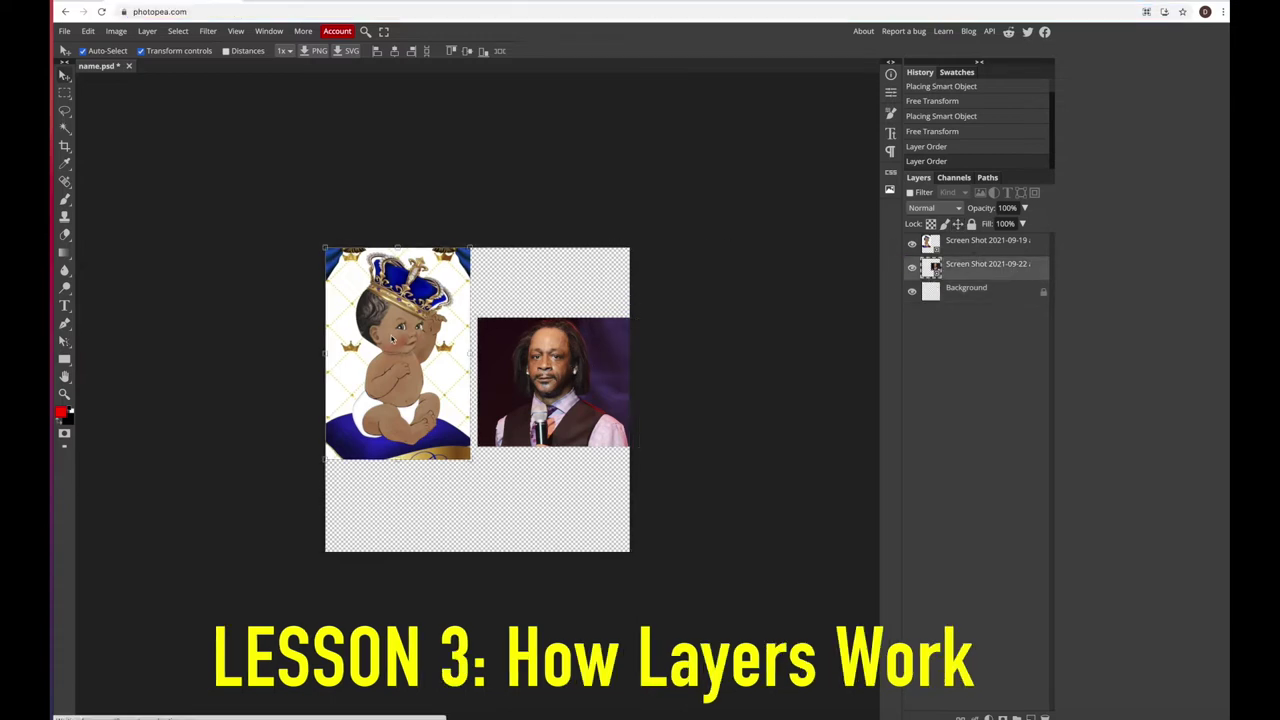
left_click(393, 340)
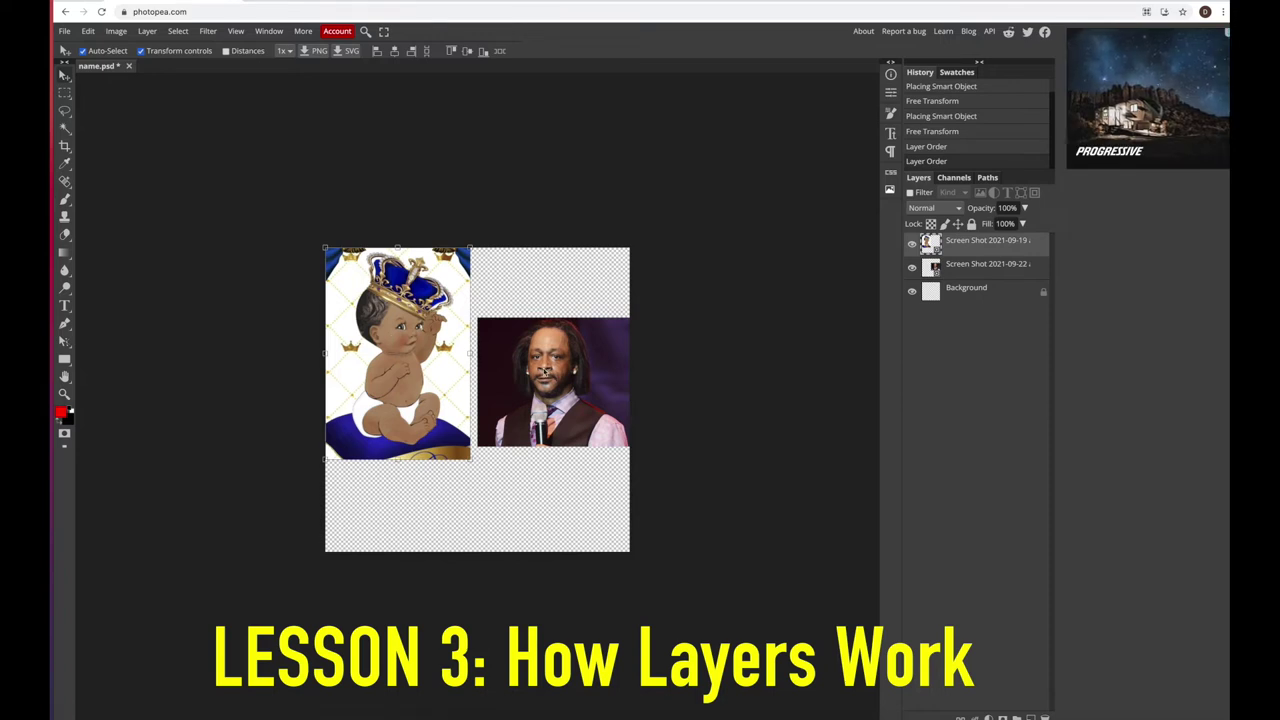
left_click(540, 370)
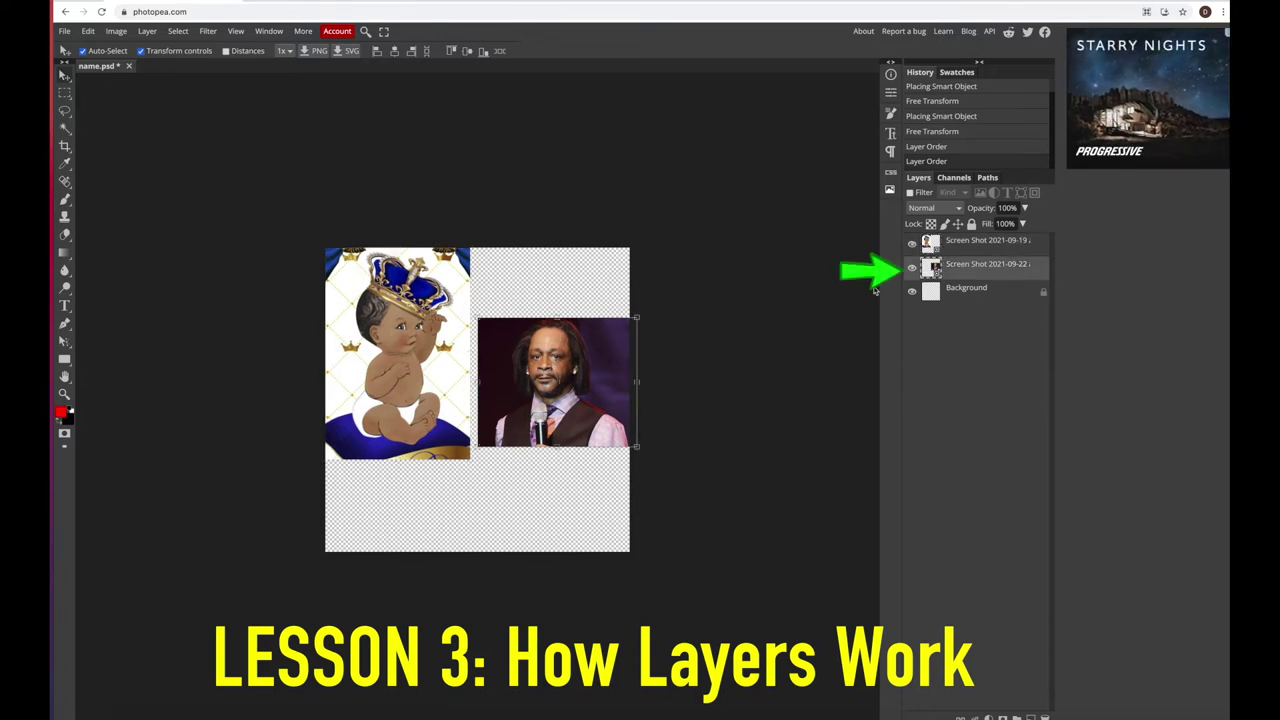
left_click(445, 338)
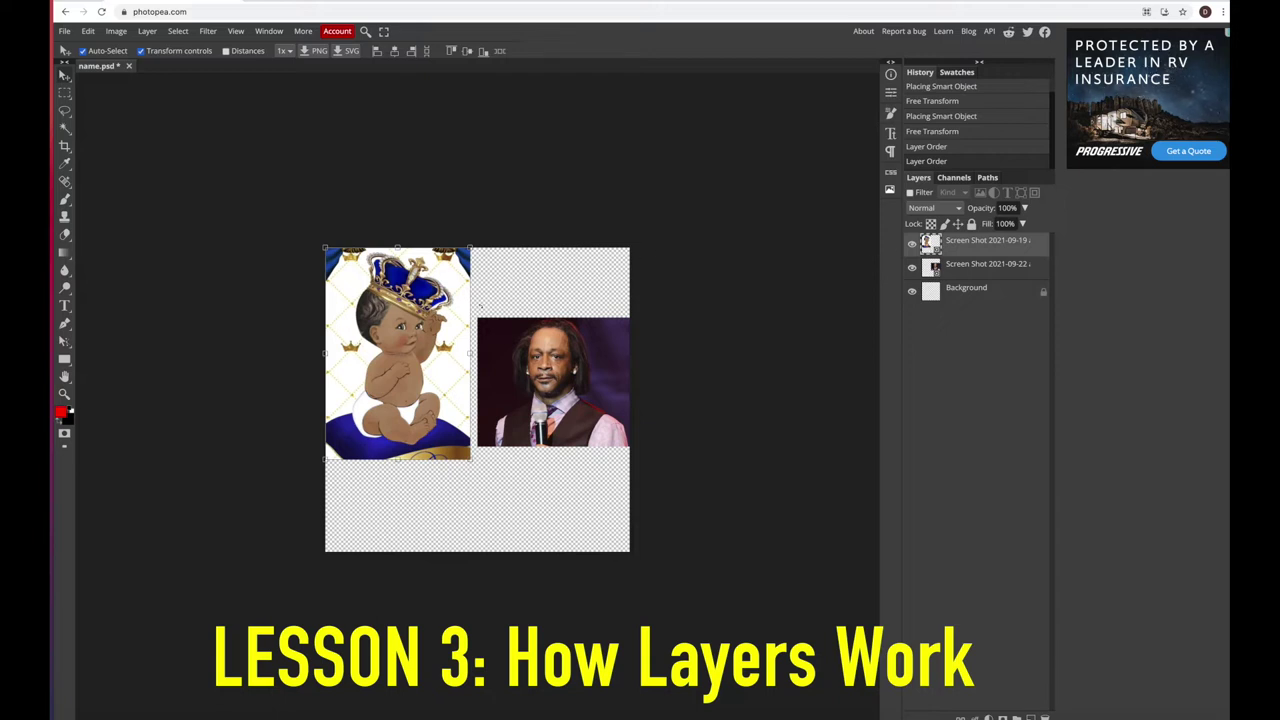
Overlap the baby picture and the man's photo, swapping their layer order so that each lies in front in turn
mouse_move(394, 354)
left_mouse_down()
mouse_move(547, 360)
mouse_move(392, 364)
left_mouse_up()
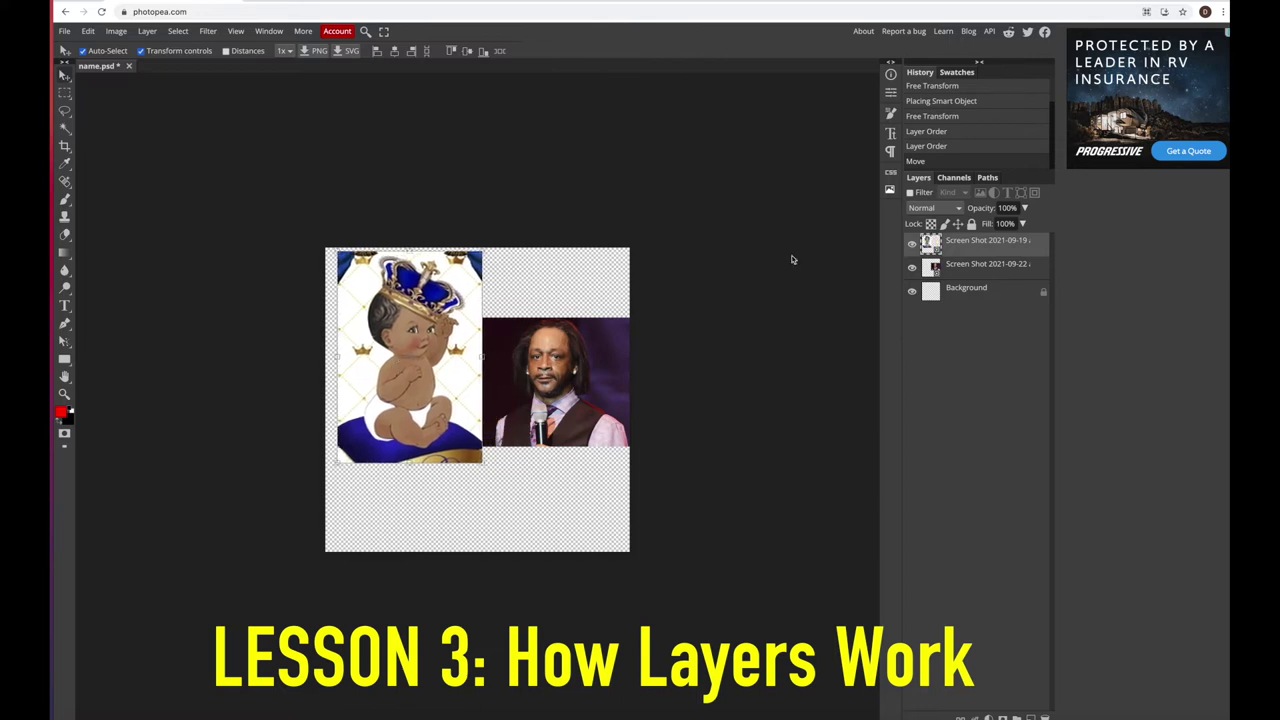
left_click_drag(978, 274, 972, 242)
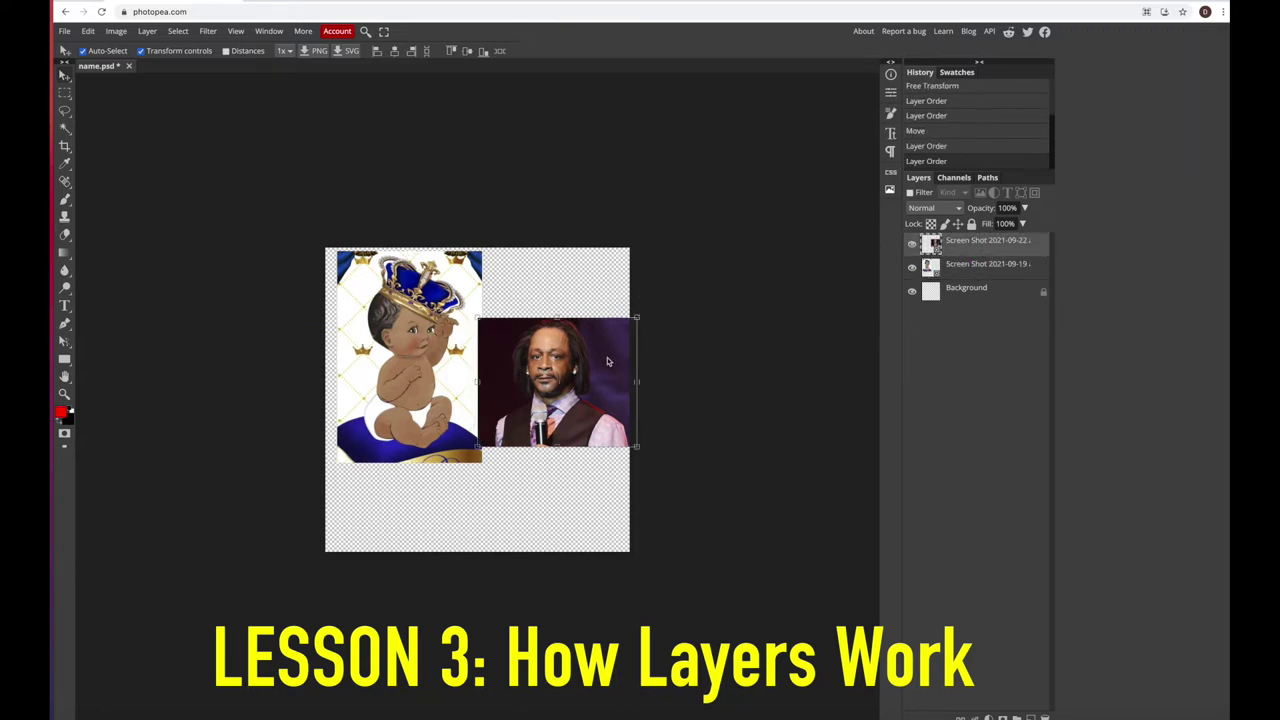
left_click_drag(606, 364, 586, 348)
left_click_drag(981, 271, 980, 246)
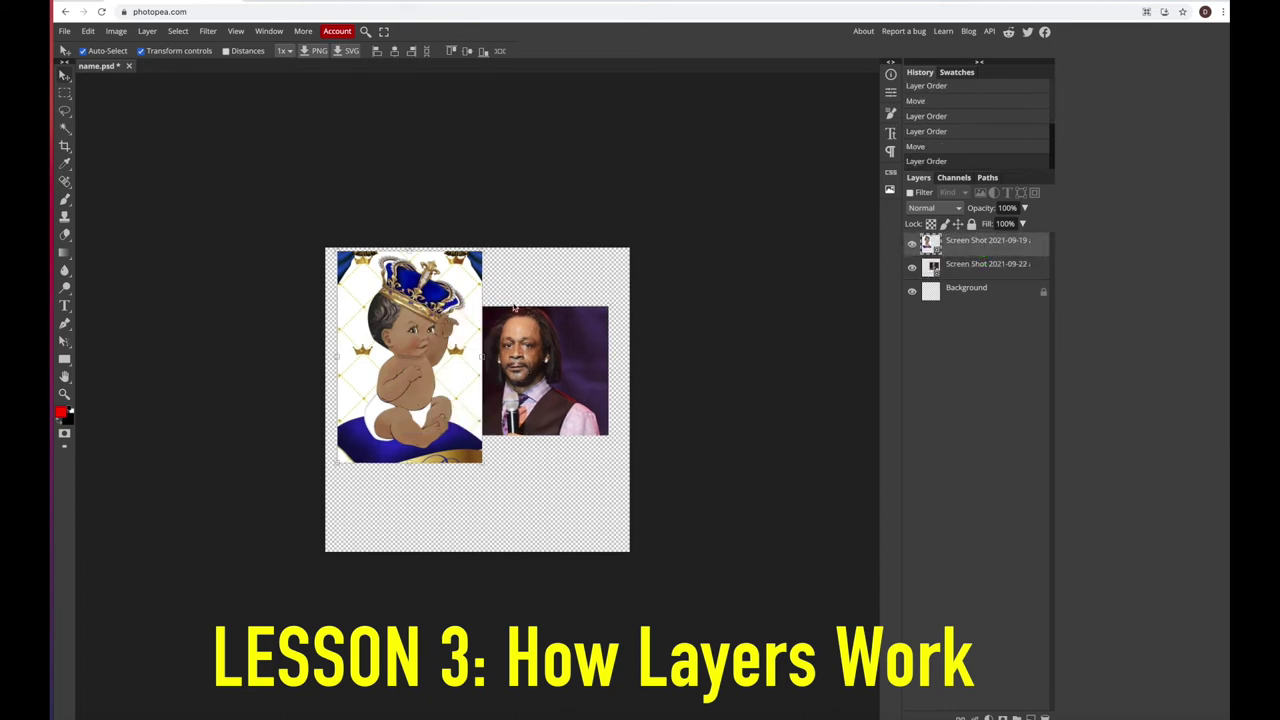
mouse_move(413, 344)
left_mouse_down()
mouse_move(519, 358)
mouse_move(425, 356)
left_mouse_up()
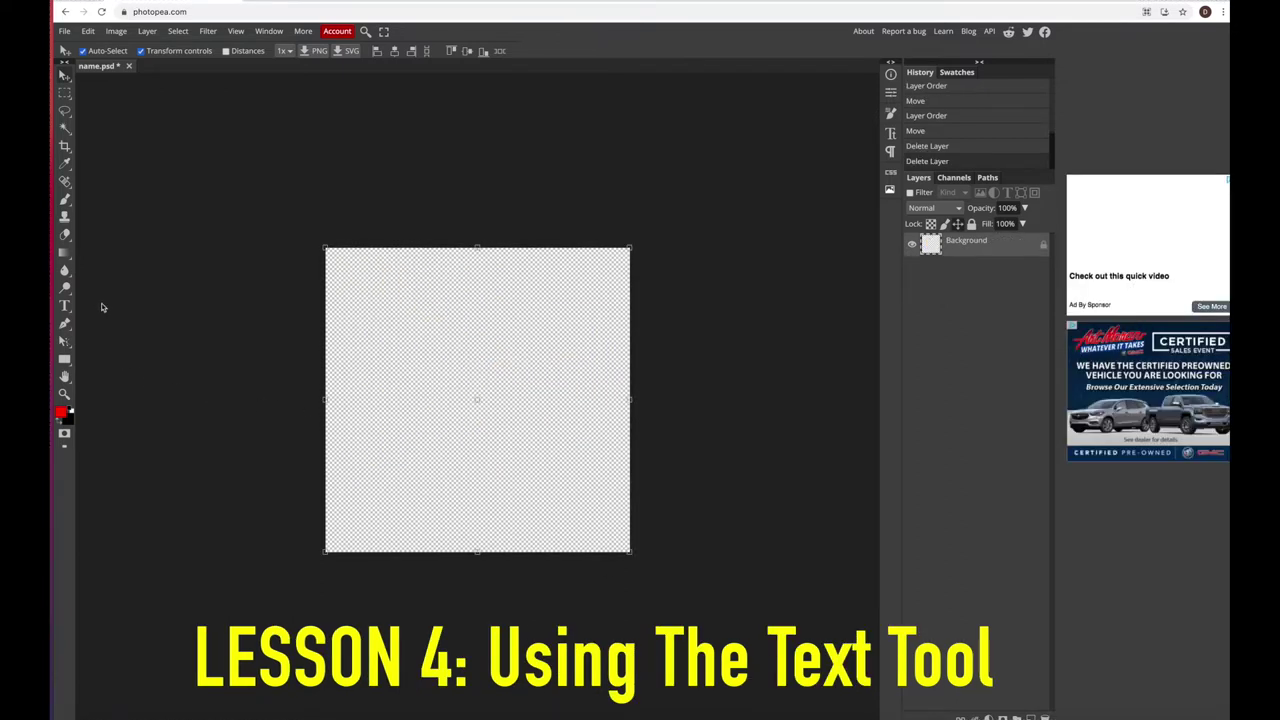
Add the text "Good Morning" across the middle of the canvas and enlarge it to 90 px
left_click(66, 306)
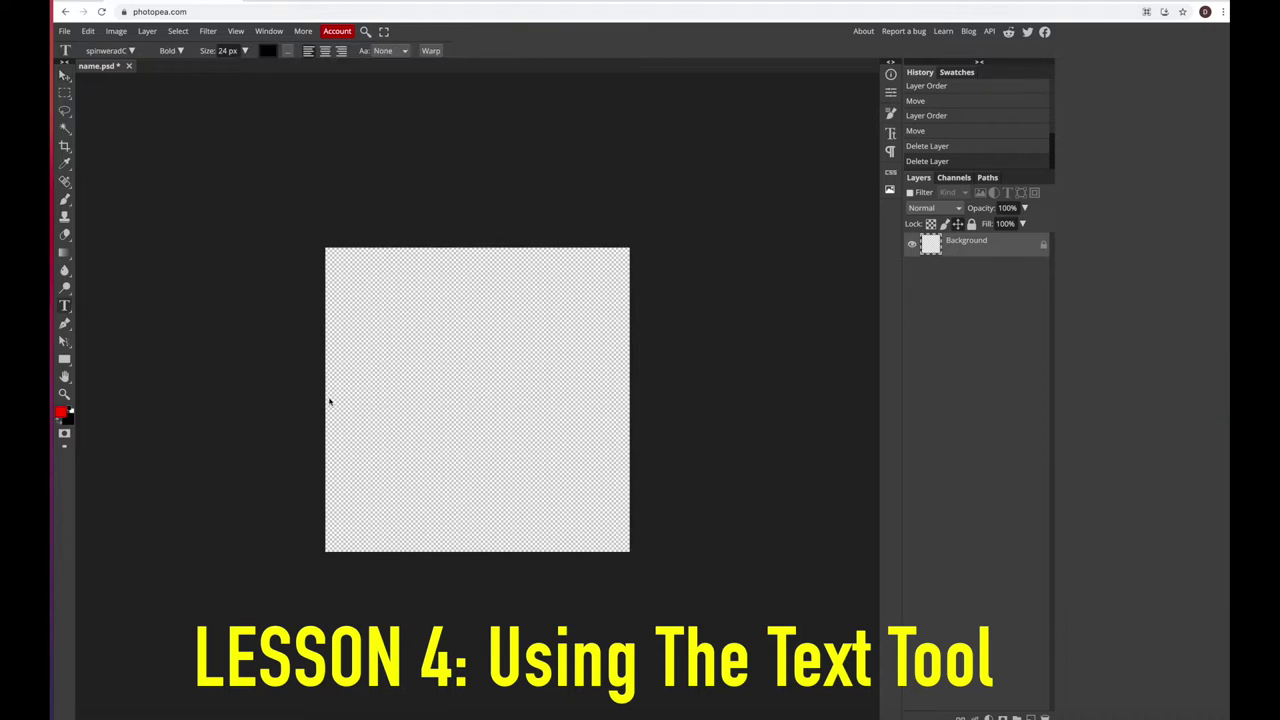
left_click_drag(333, 404, 592, 422)
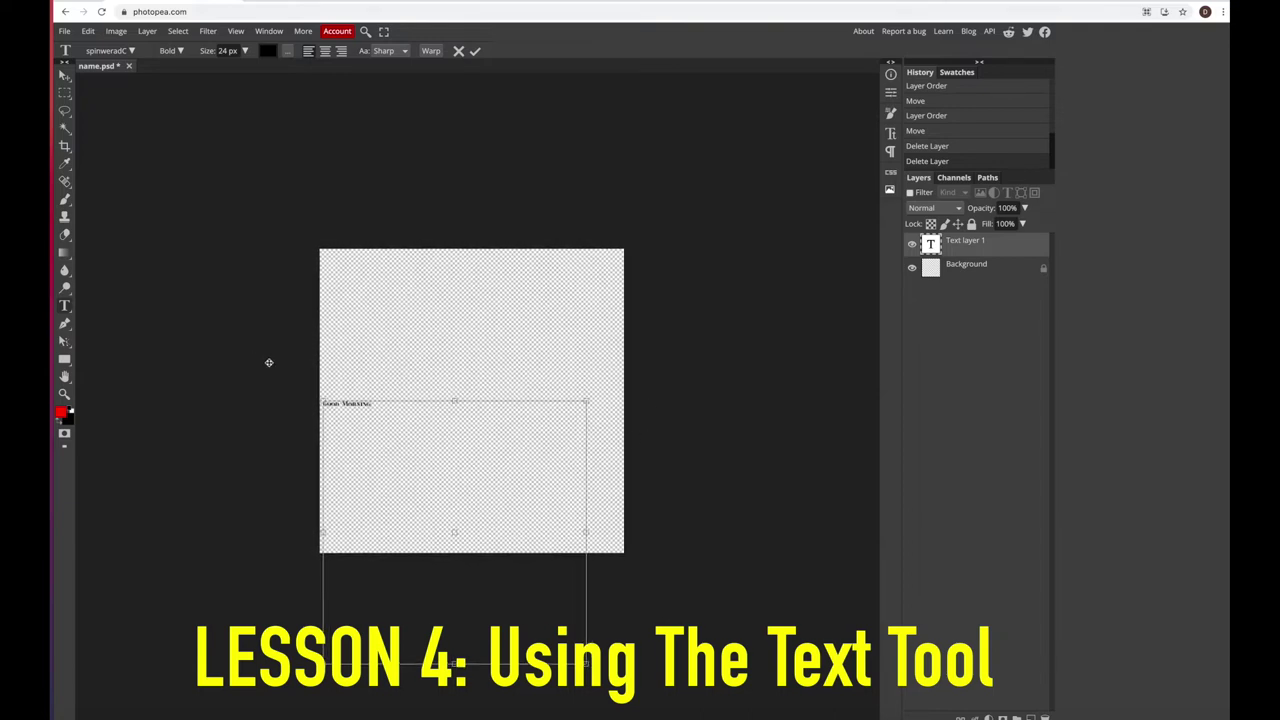
key("ctrl+a")
left_click(245, 51)
mouse_move(228, 72)
left_mouse_down()
mouse_move(250, 73)
mouse_move(238, 73)
left_mouse_up()
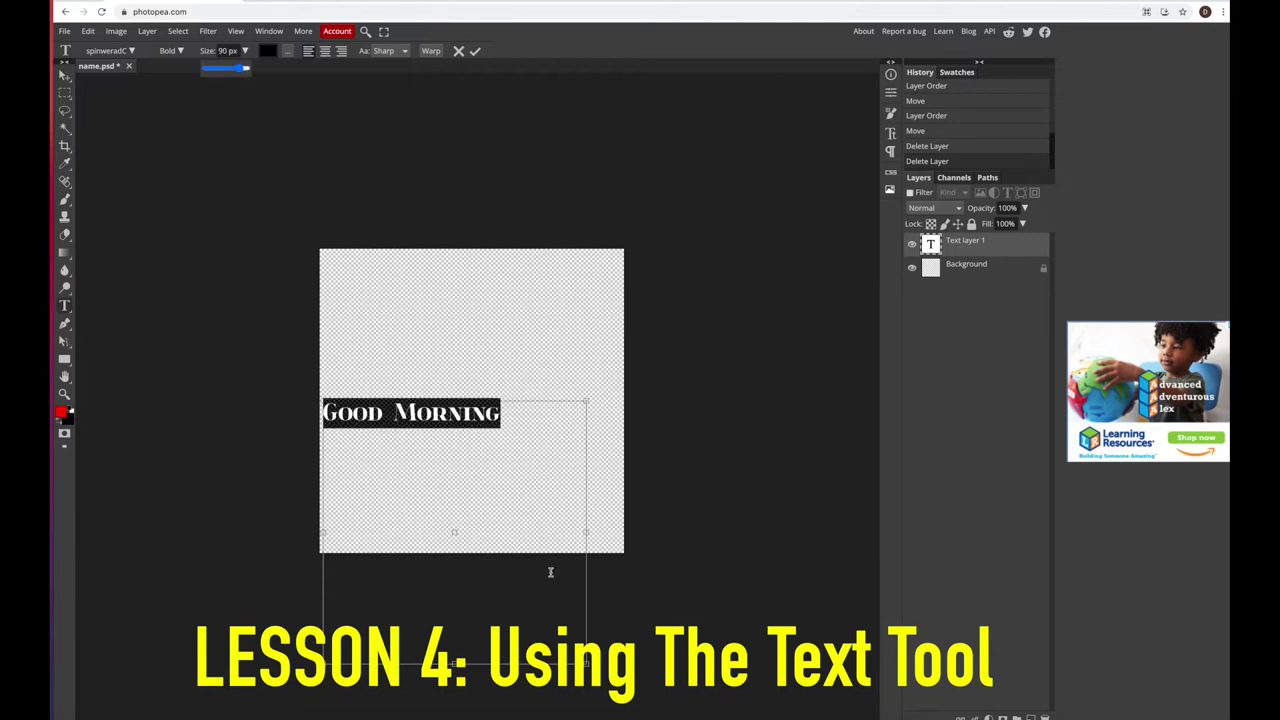
Shorten and widen the text box around "Good Morning", and move the text to the horizontal centre of the canvas
left_click_drag(455, 662, 456, 473)
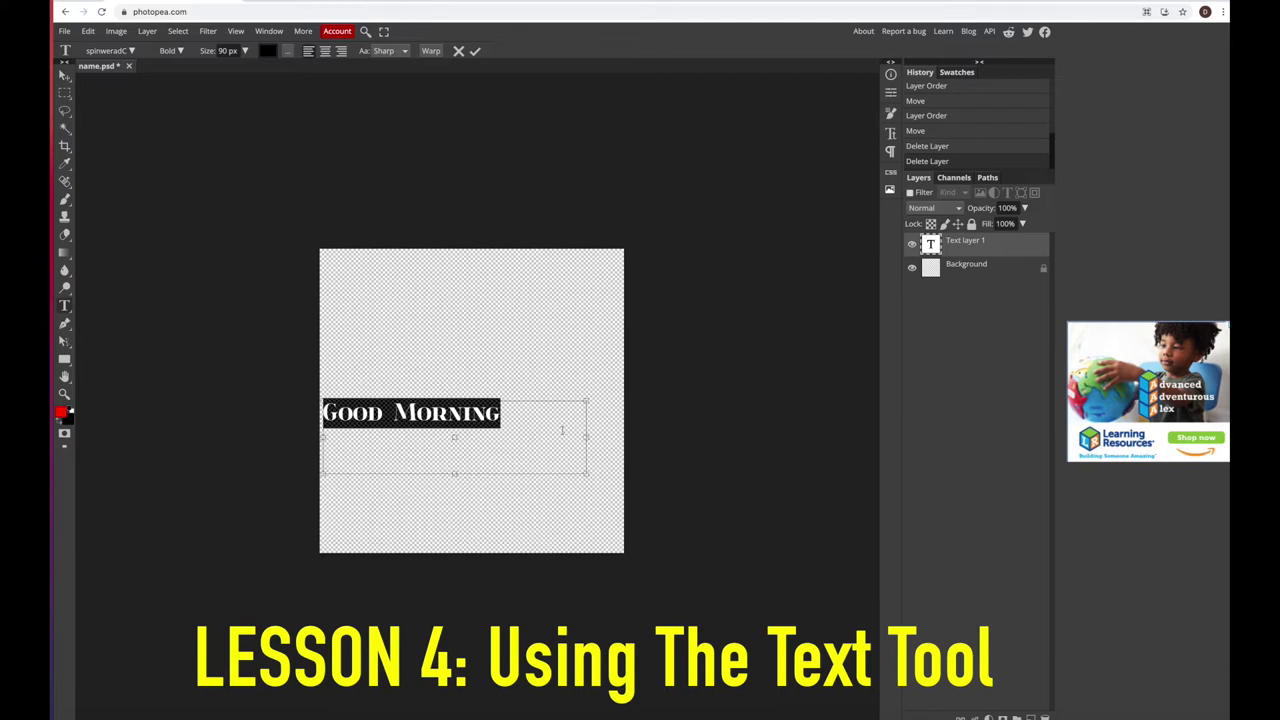
left_click_drag(586, 437, 608, 437)
left_click_drag(465, 473, 466, 438)
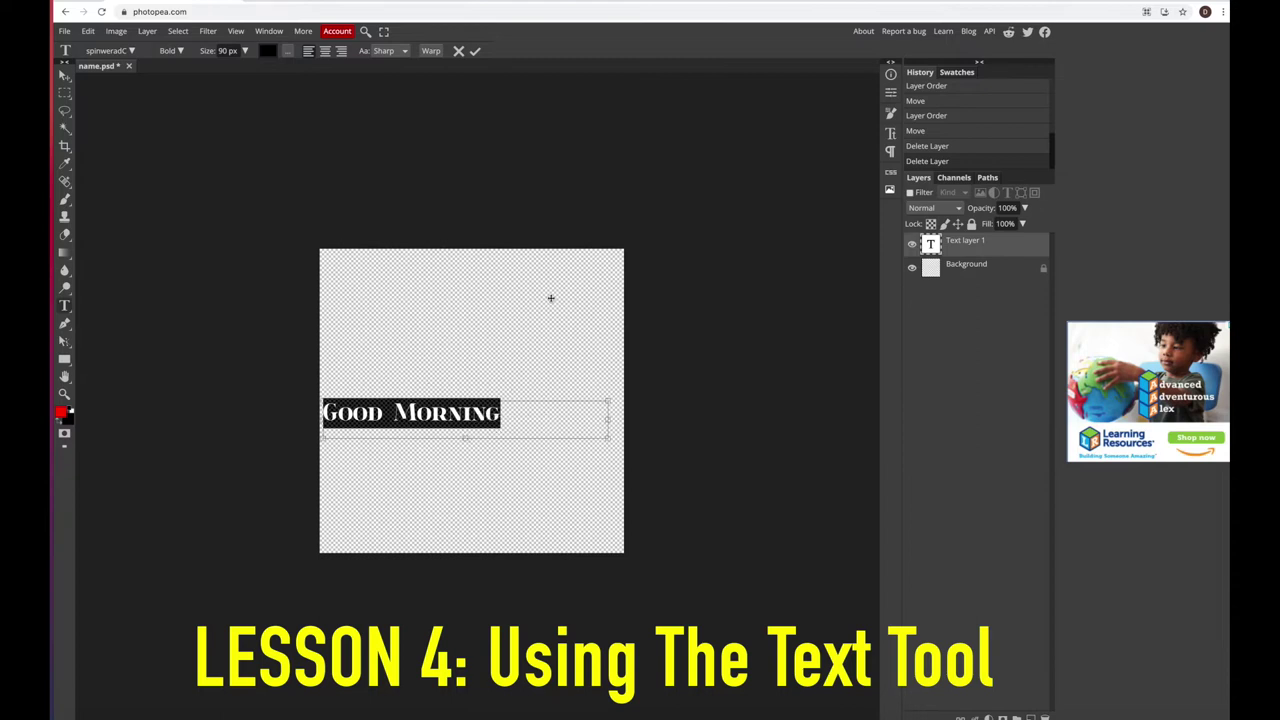
left_click(66, 78)
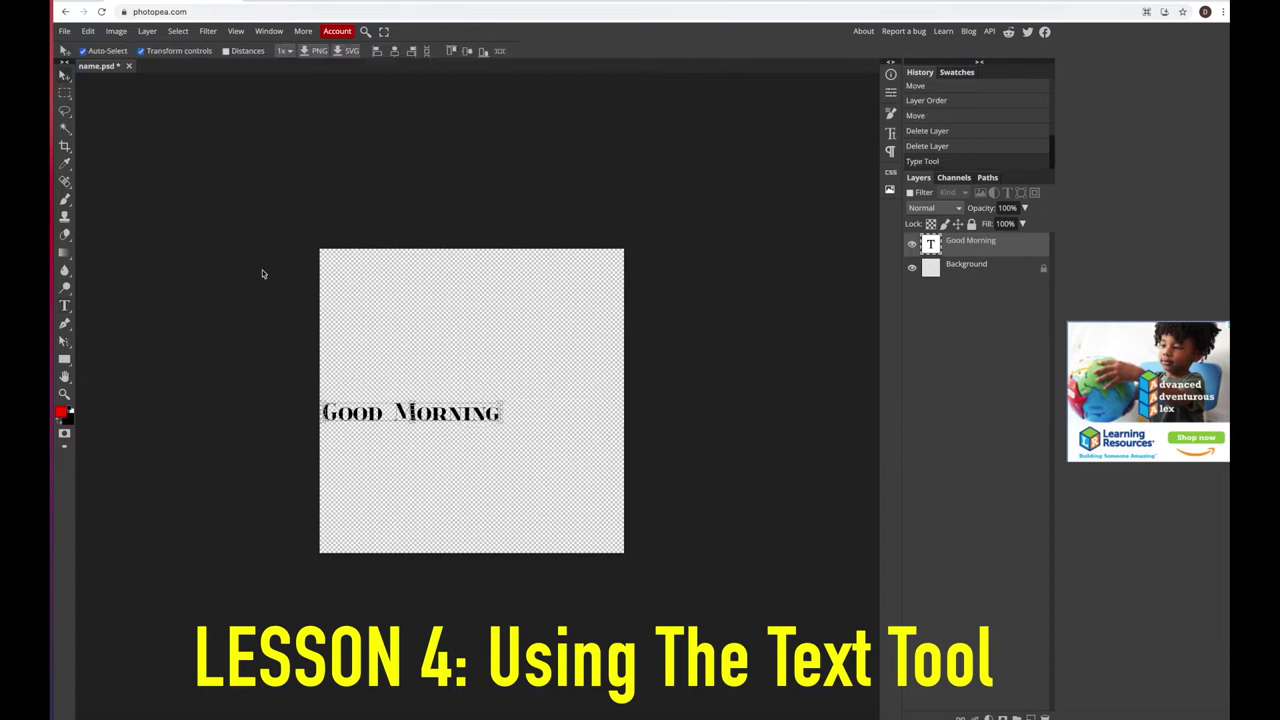
left_click_drag(410, 412, 454, 409)
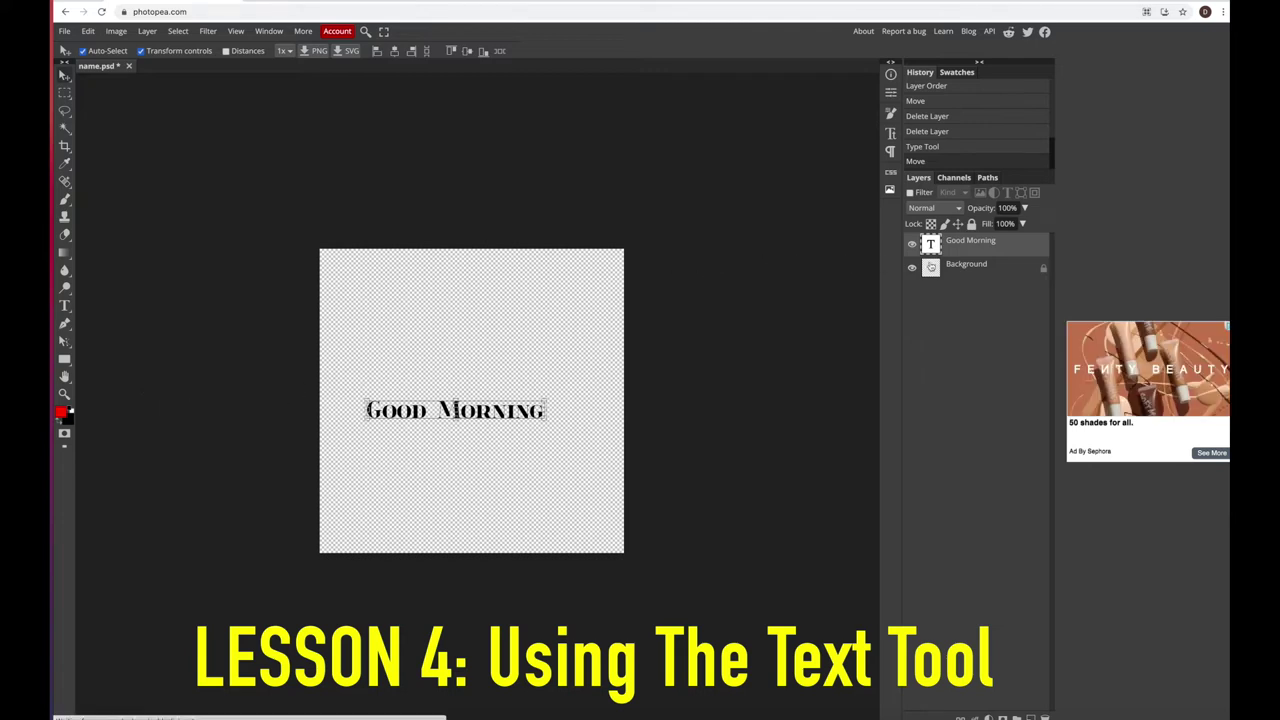
Add a Color Overlay effect to the "Good Morning" text layer, toggling it off and on again
double_click(1029, 249)
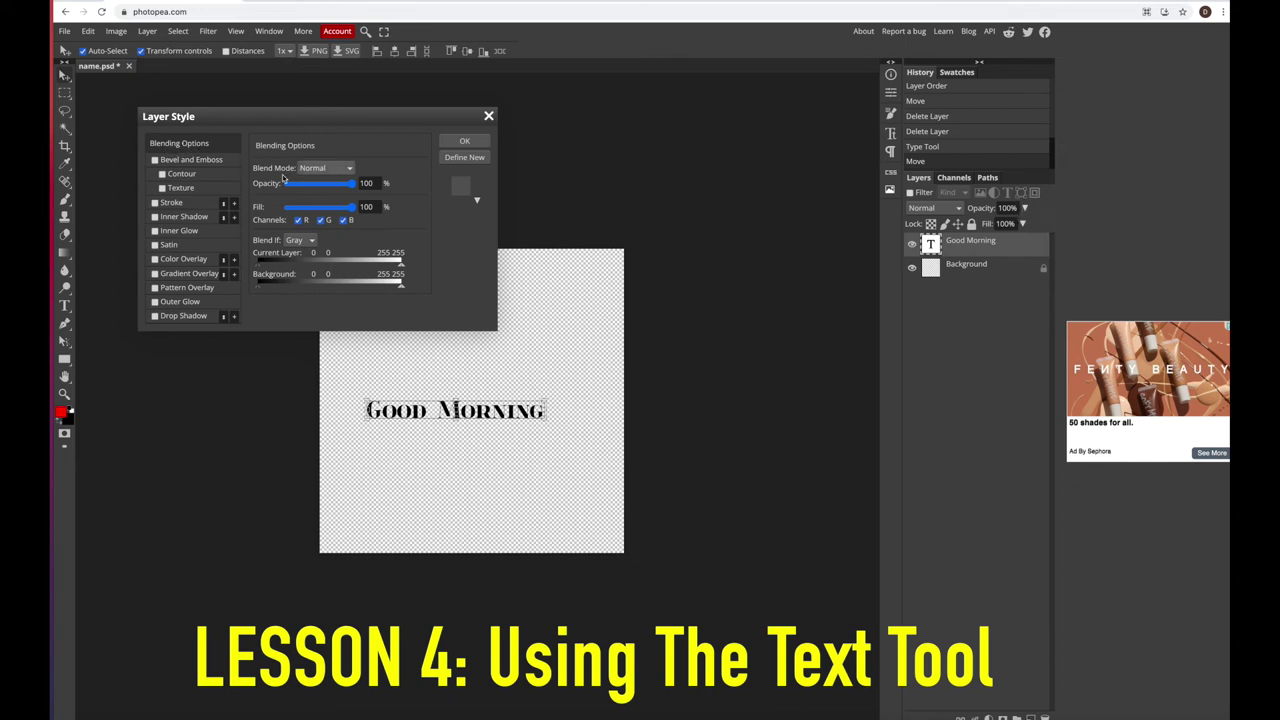
left_click(155, 259)
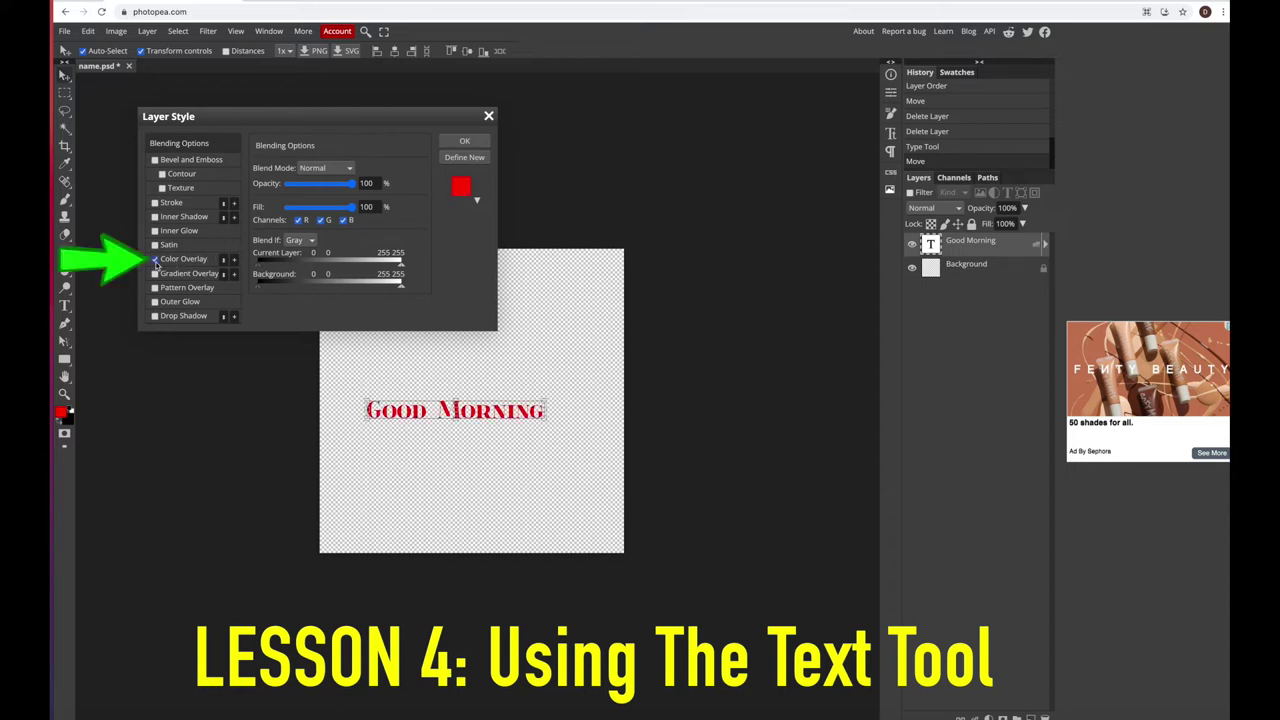
left_click(164, 263)
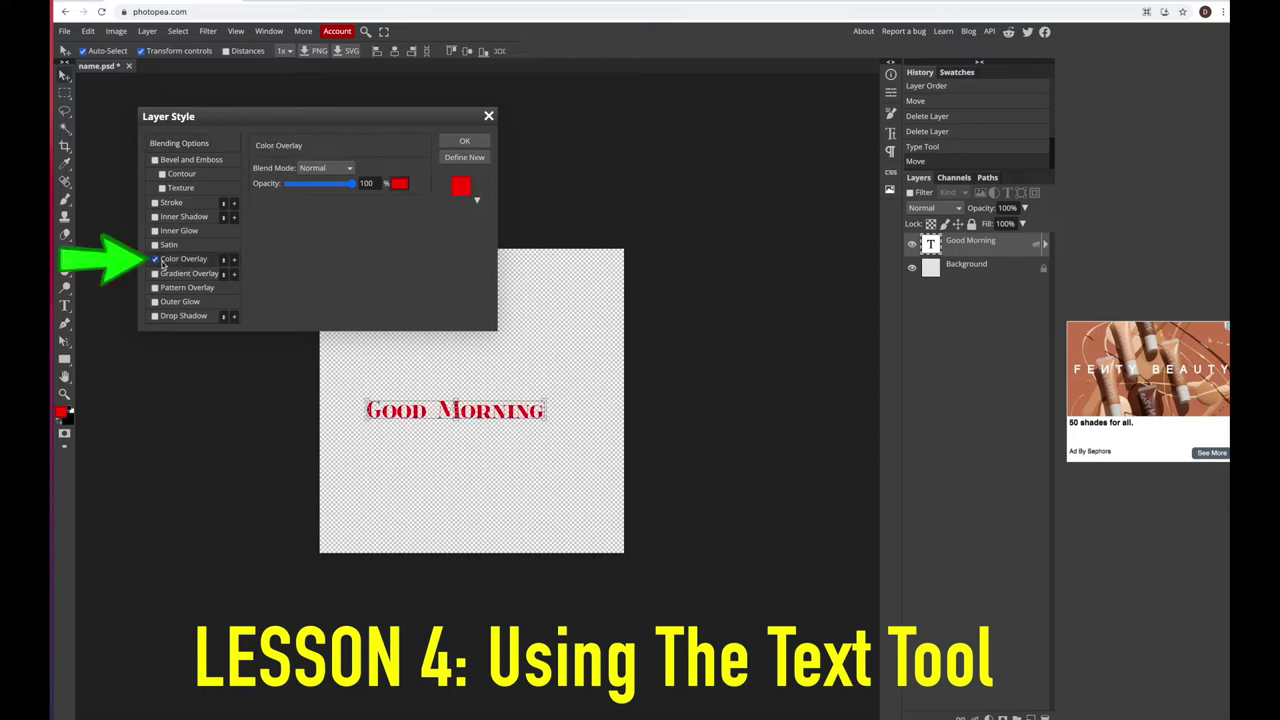
left_click(155, 259)
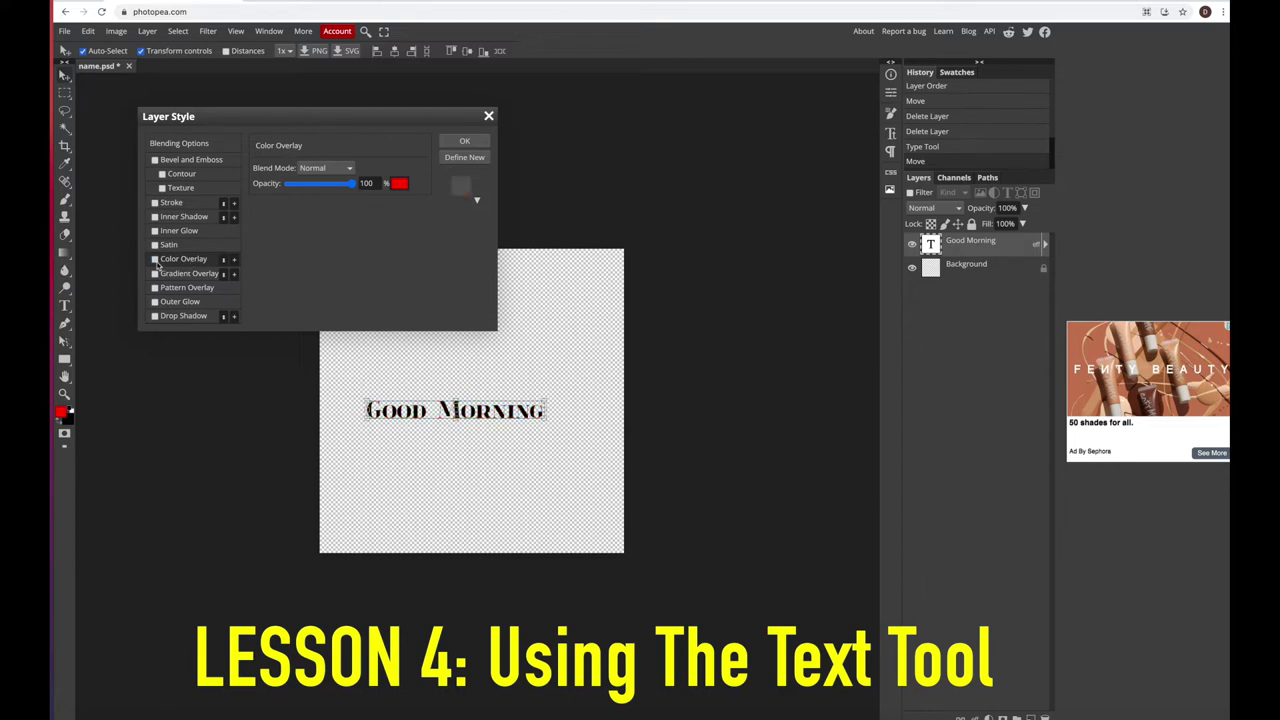
left_click(155, 259)
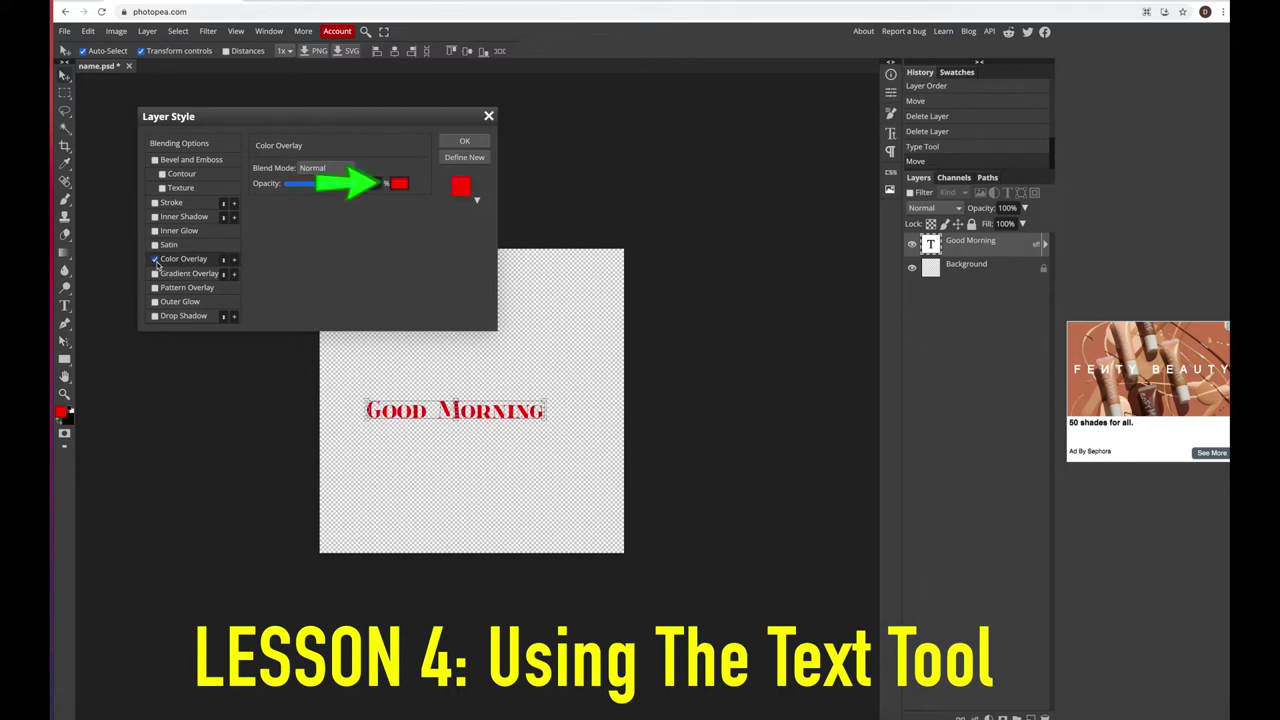
Set the text's overlay colour to purple (e400ff) and apply the layer style
left_click(399, 184)
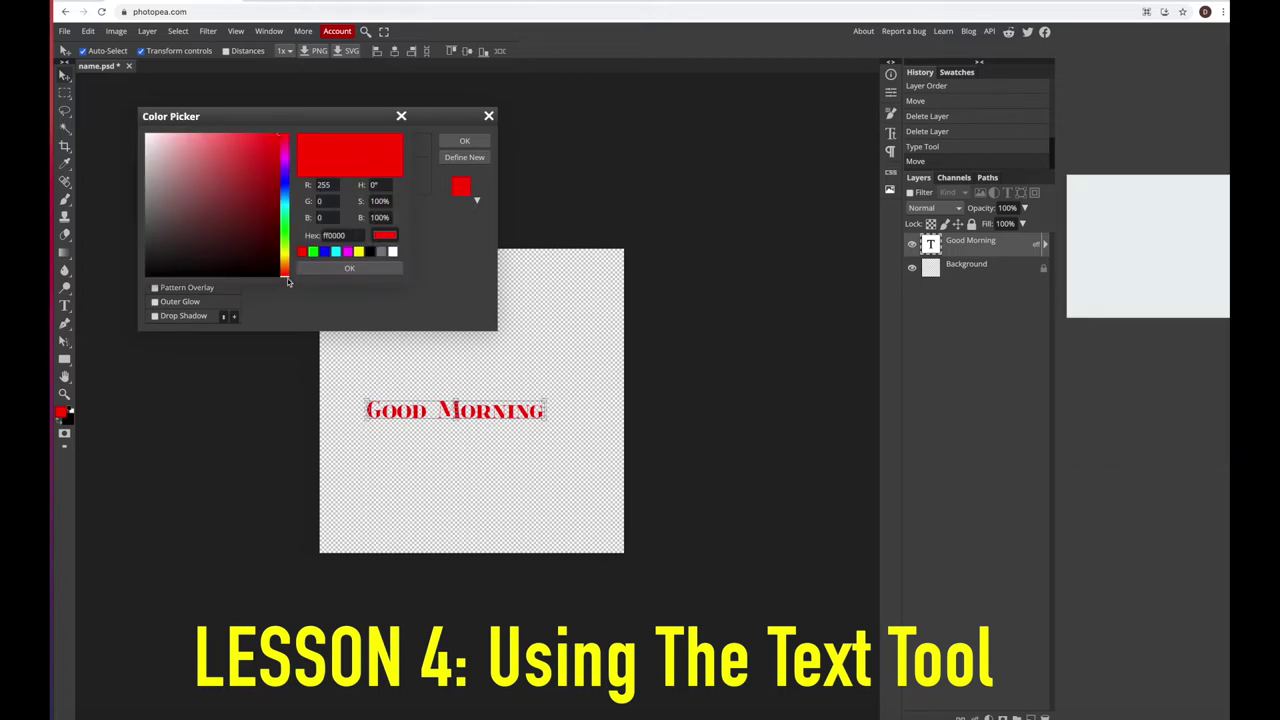
left_click_drag(288, 276, 286, 162)
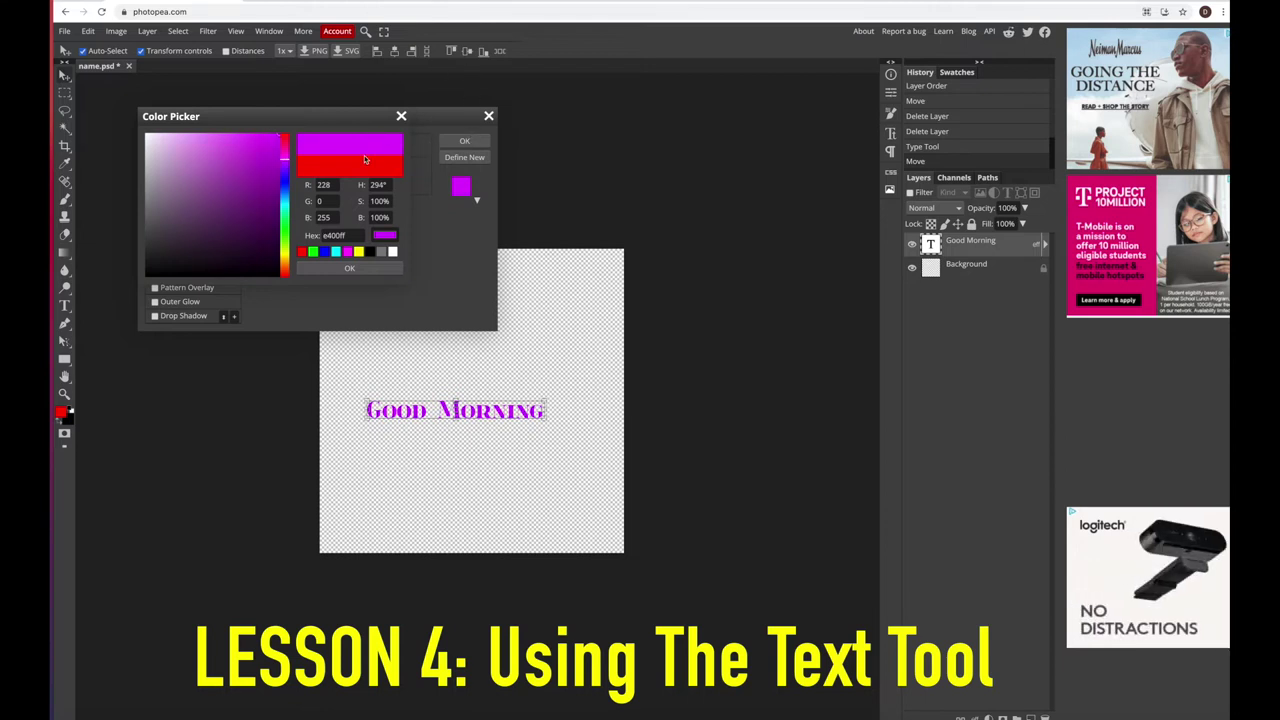
left_click(369, 272)
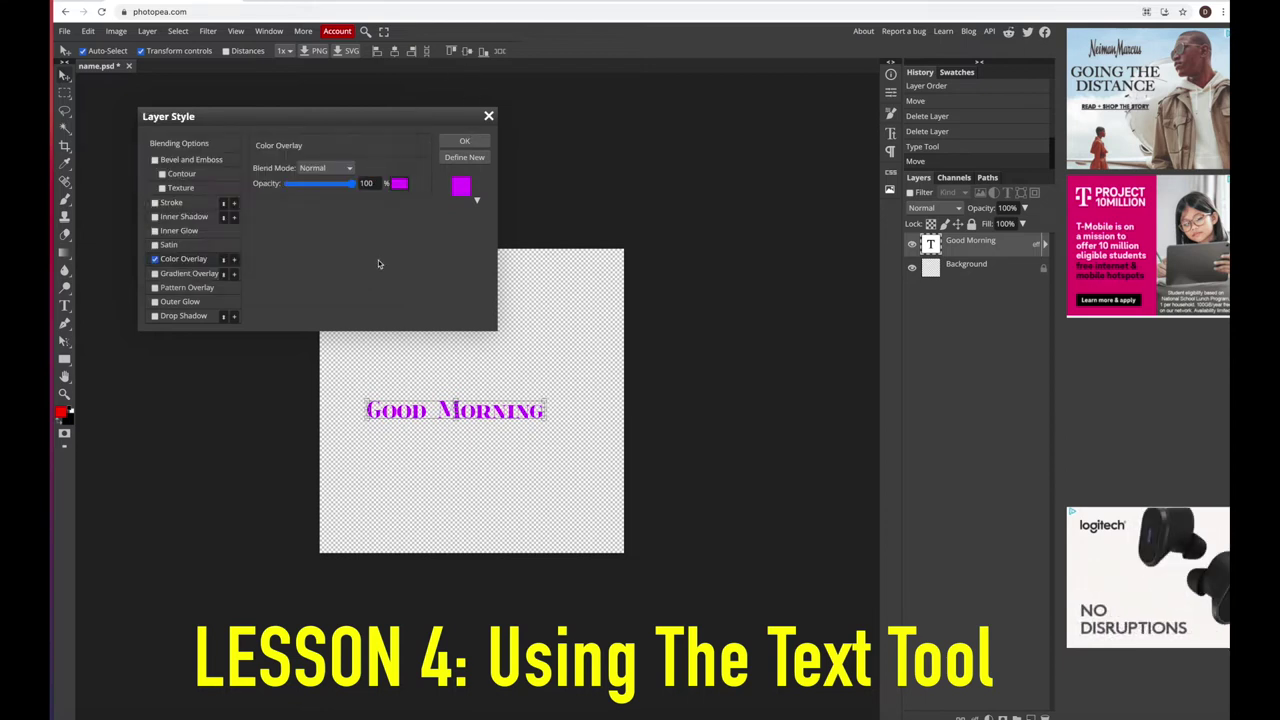
left_click(464, 142)
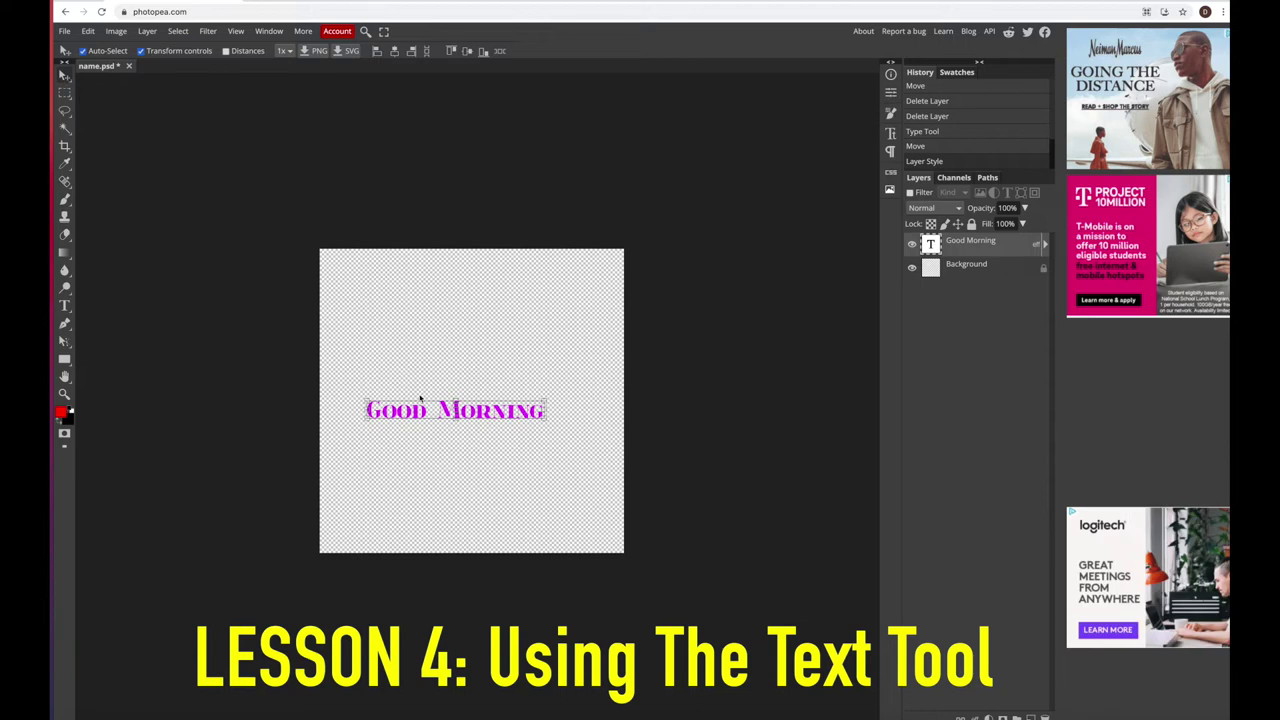
Reposition "Good Morning" slightly, then resize it both proportionally and by stretching it freely in width and height
mouse_move(425, 410)
left_mouse_down()
mouse_move(433, 449)
mouse_move(432, 418)
left_mouse_up()
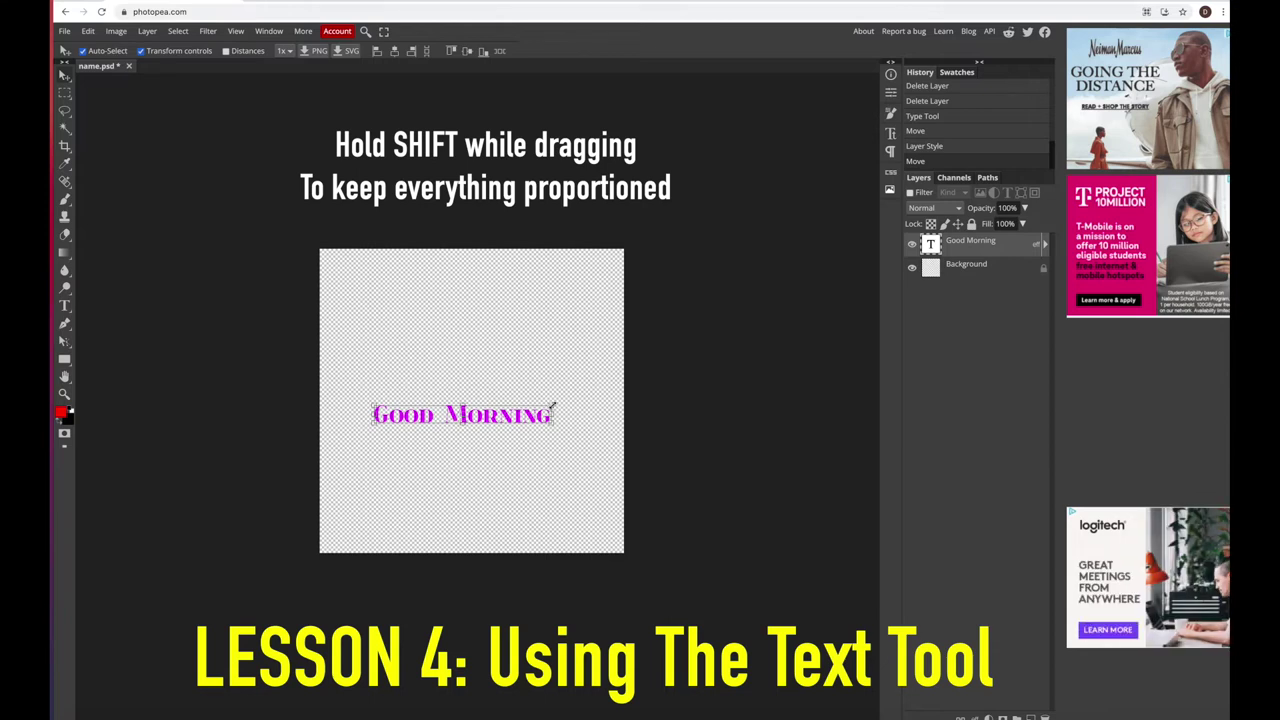
left_click_drag(552, 405, 602, 364)
mouse_move(540, 448)
left_mouse_down()
mouse_move(539, 533)
mouse_move(521, 470)
mouse_move(603, 435)
mouse_move(495, 450)
mouse_move(504, 462)
mouse_move(604, 458)
mouse_move(554, 458)
left_mouse_up()
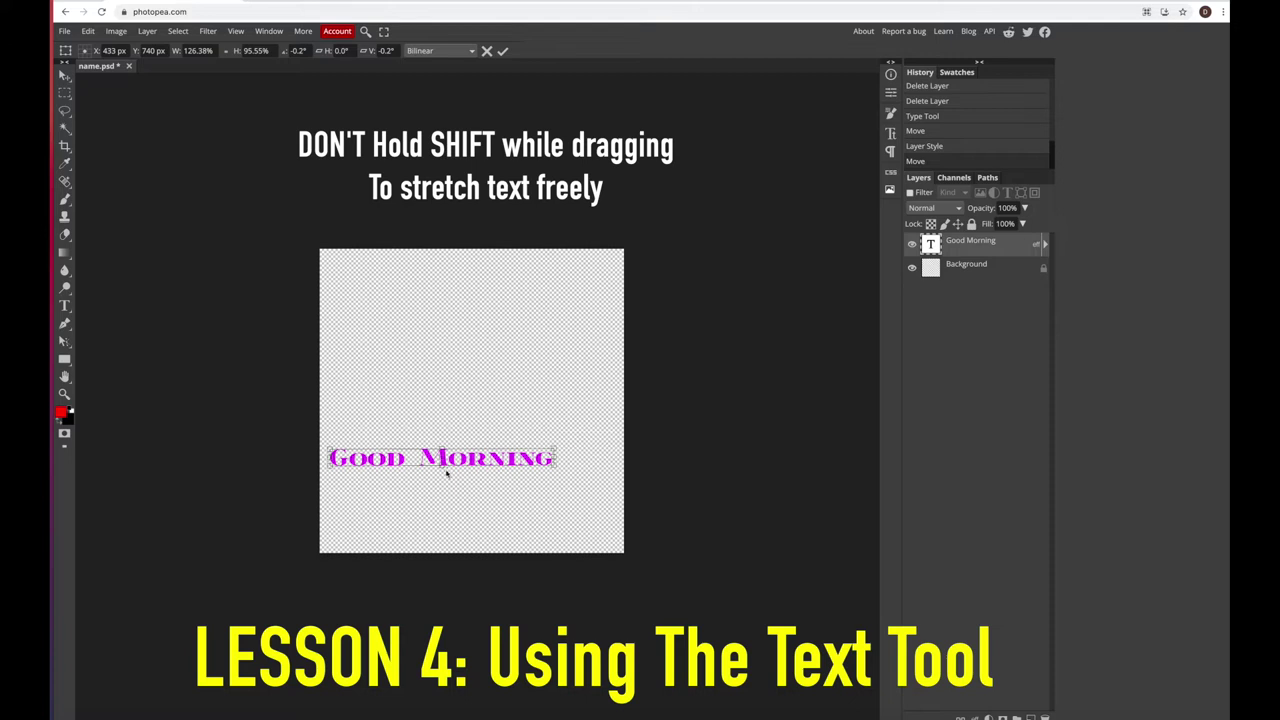
left_click_drag(441, 463, 441, 531)
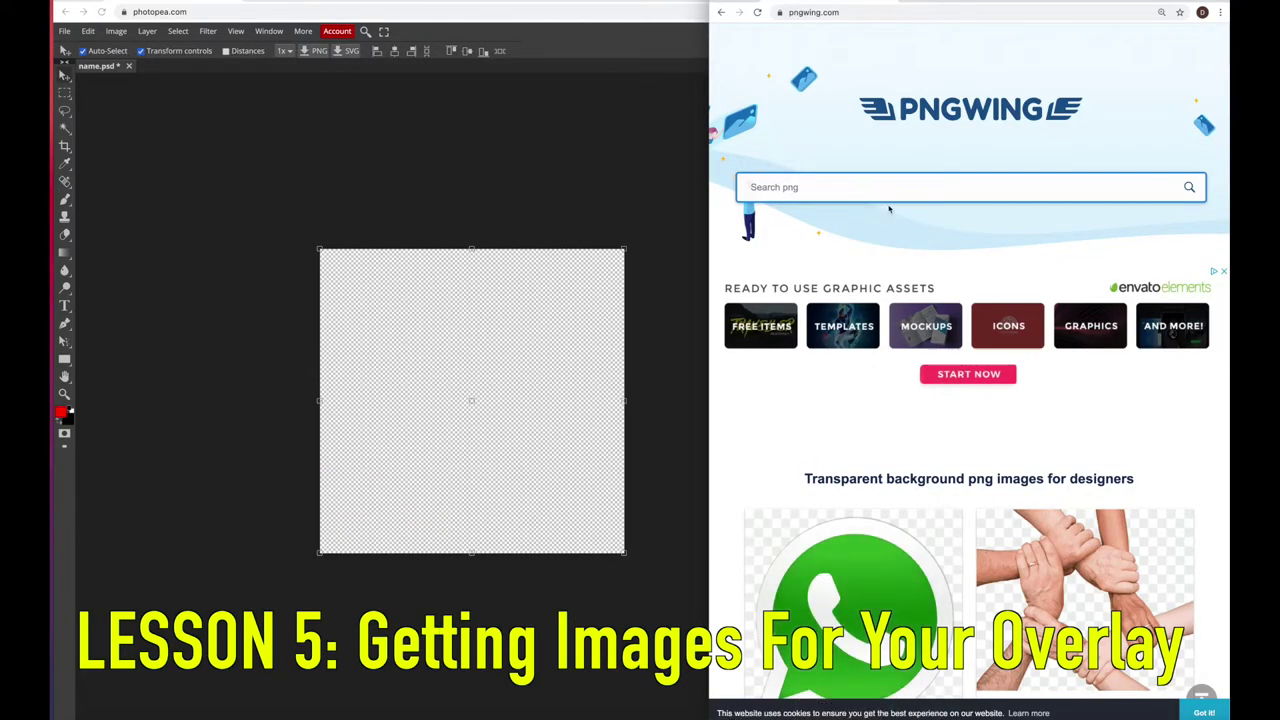
Search pngwing.com for "balloons" and browse the transparent images
left_click(779, 187)
type("balloons")
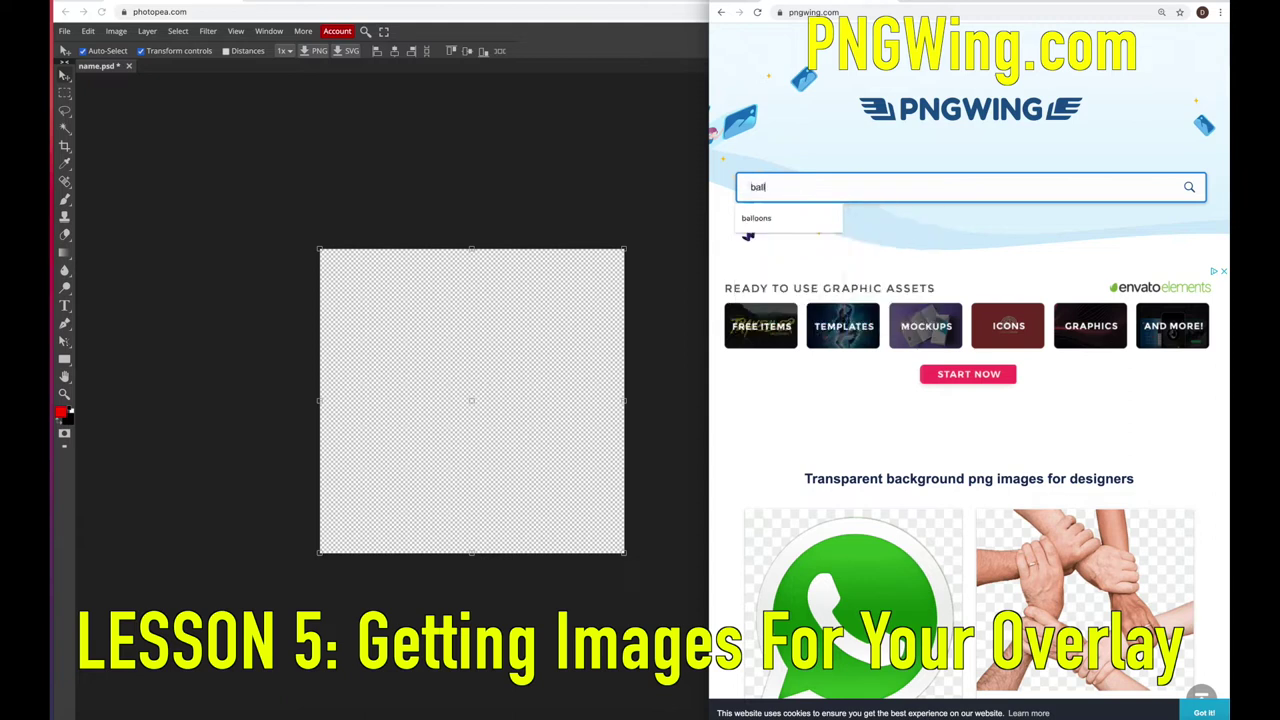
key("Return")
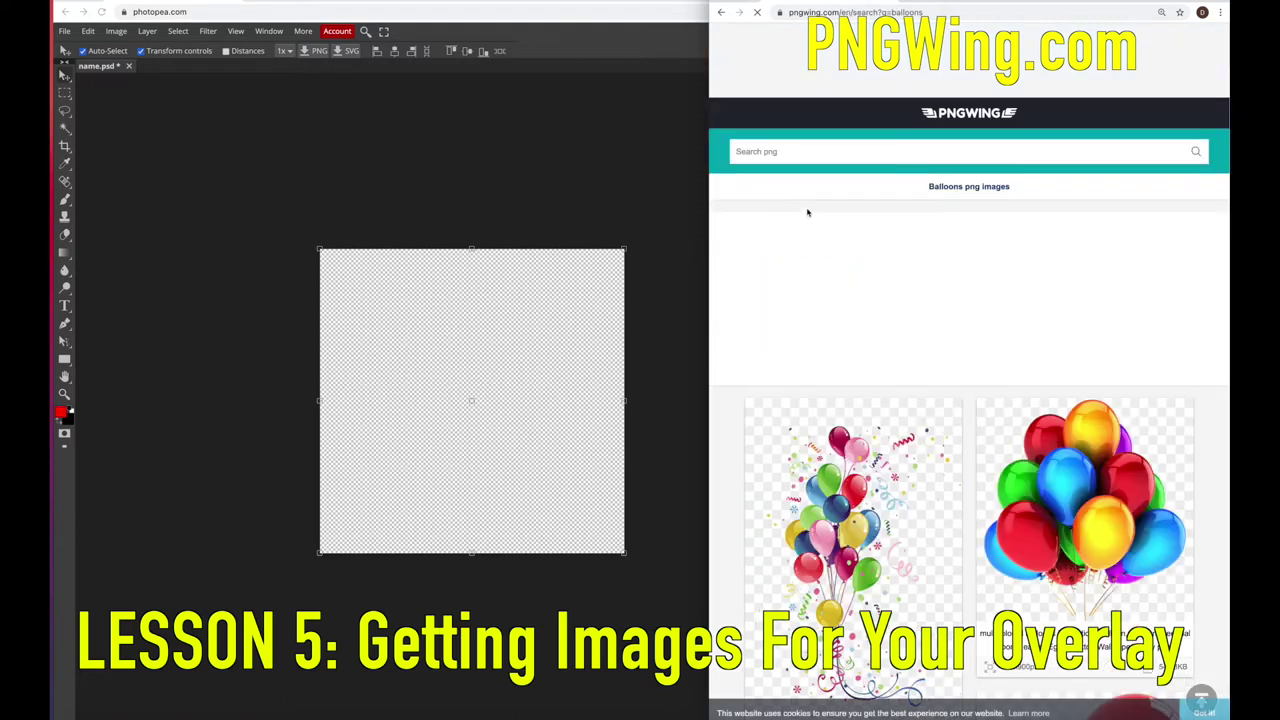
scroll(860, 240, "down", 10)
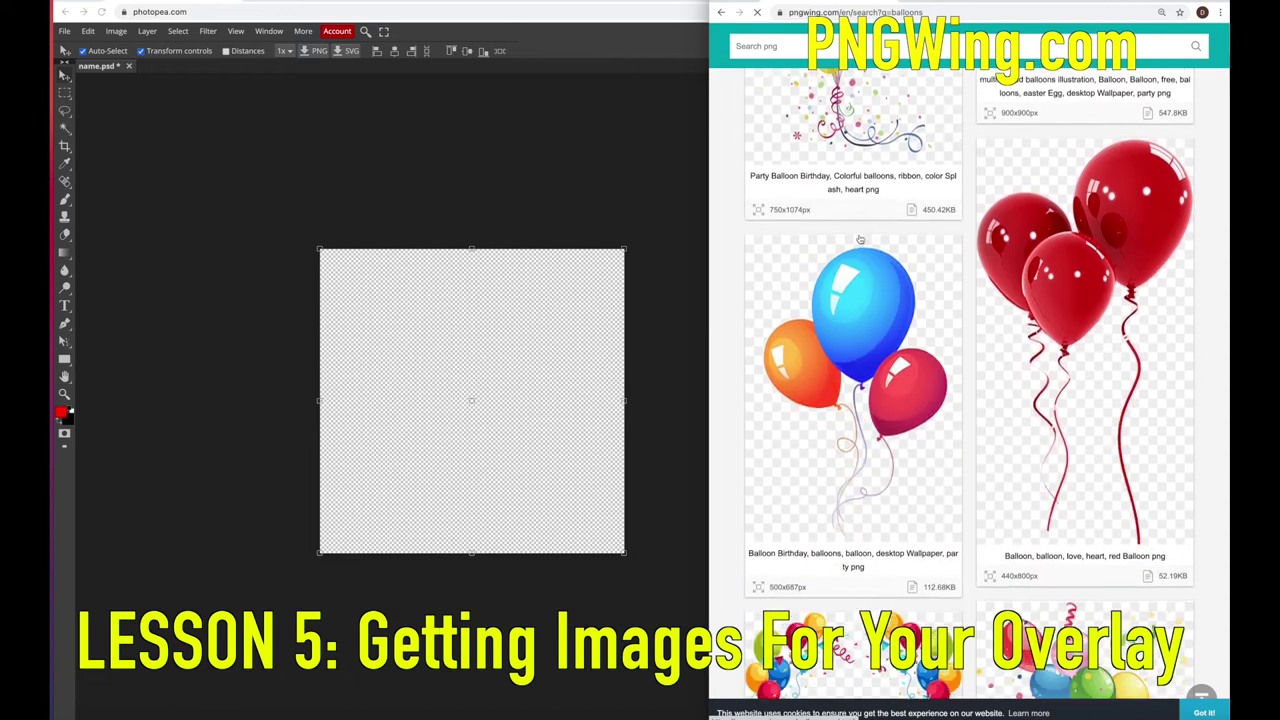
scroll(860, 238, "down", 5)
scroll(858, 231, "up", 5)
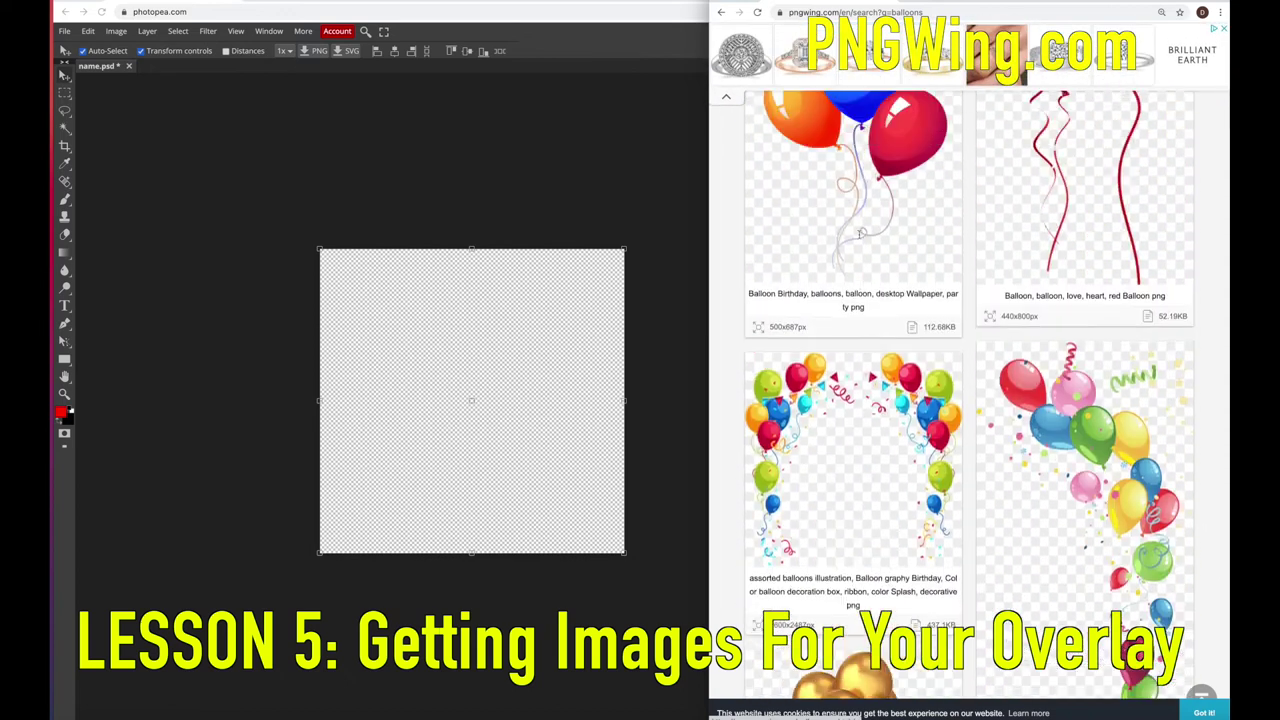
Search PNGWing for "confetti" and browse the transparent confetti images
scroll(857, 238, "up", 10)
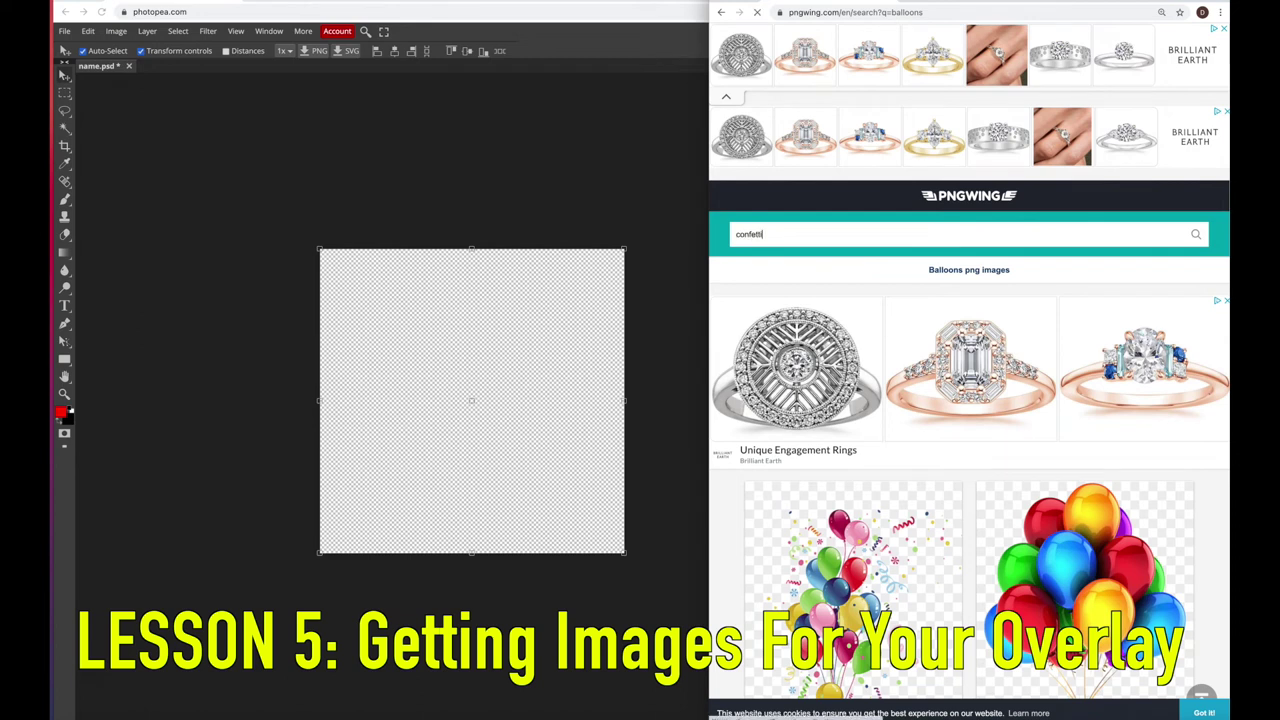
key("Return")
scroll(888, 285, "down", 10)
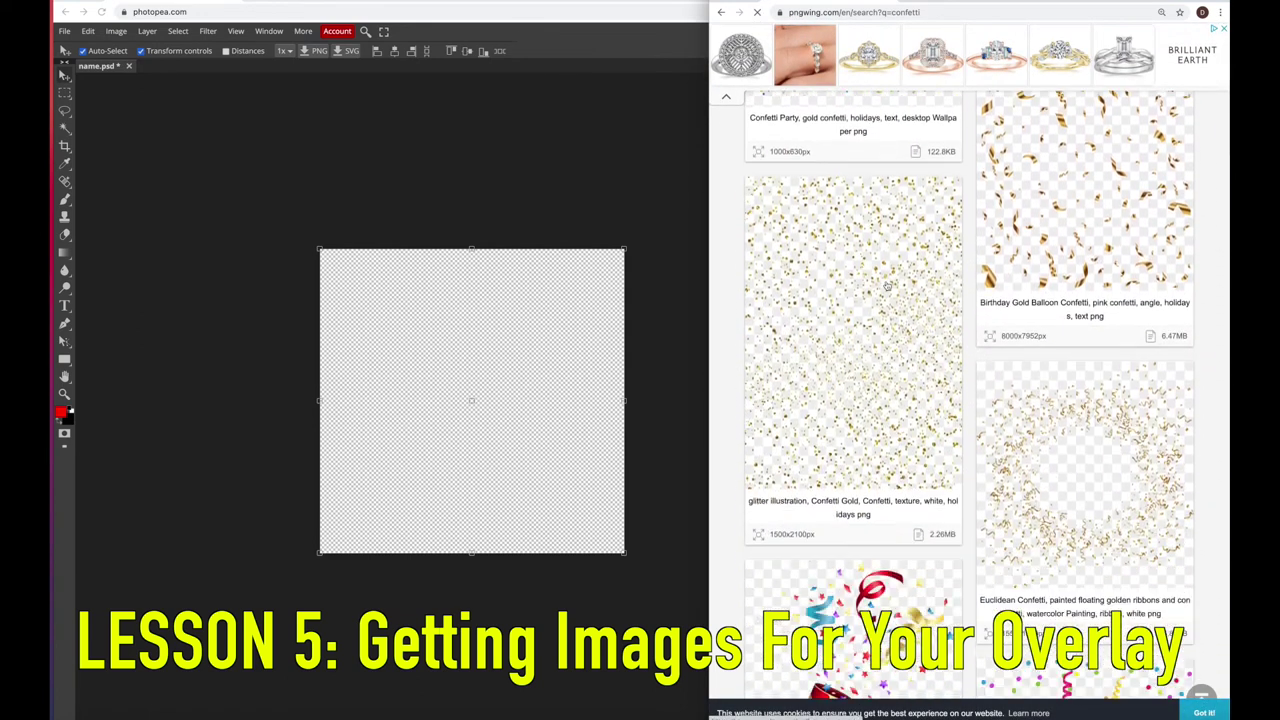
scroll(885, 286, "down", 3)
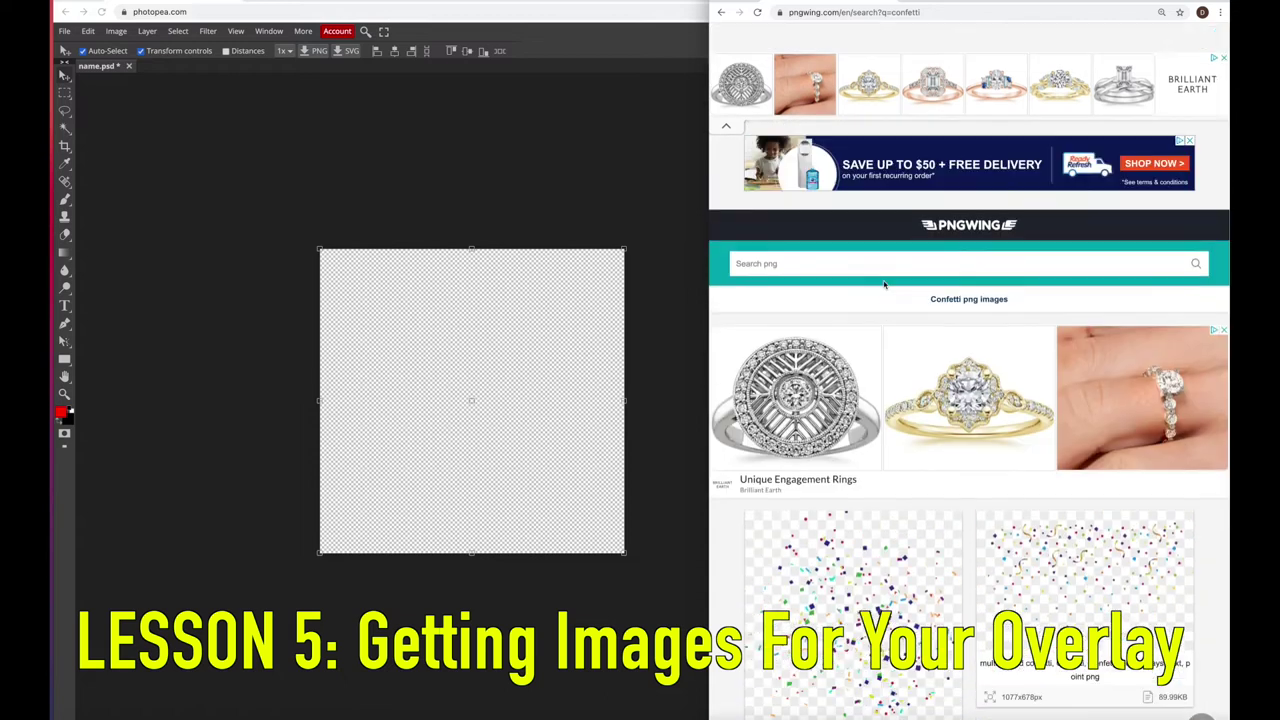
Search PNGWing for "border" and open the black rectangle border image
left_click(811, 238)
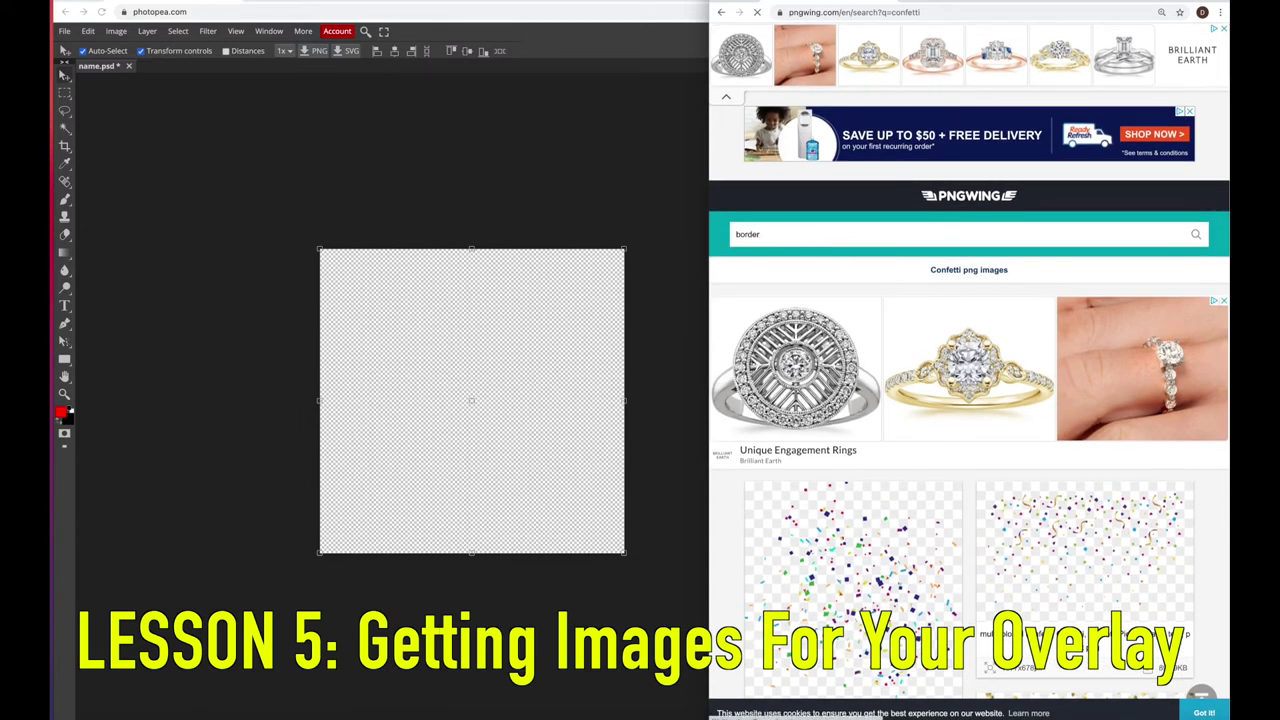
scroll(919, 326, "down", 5)
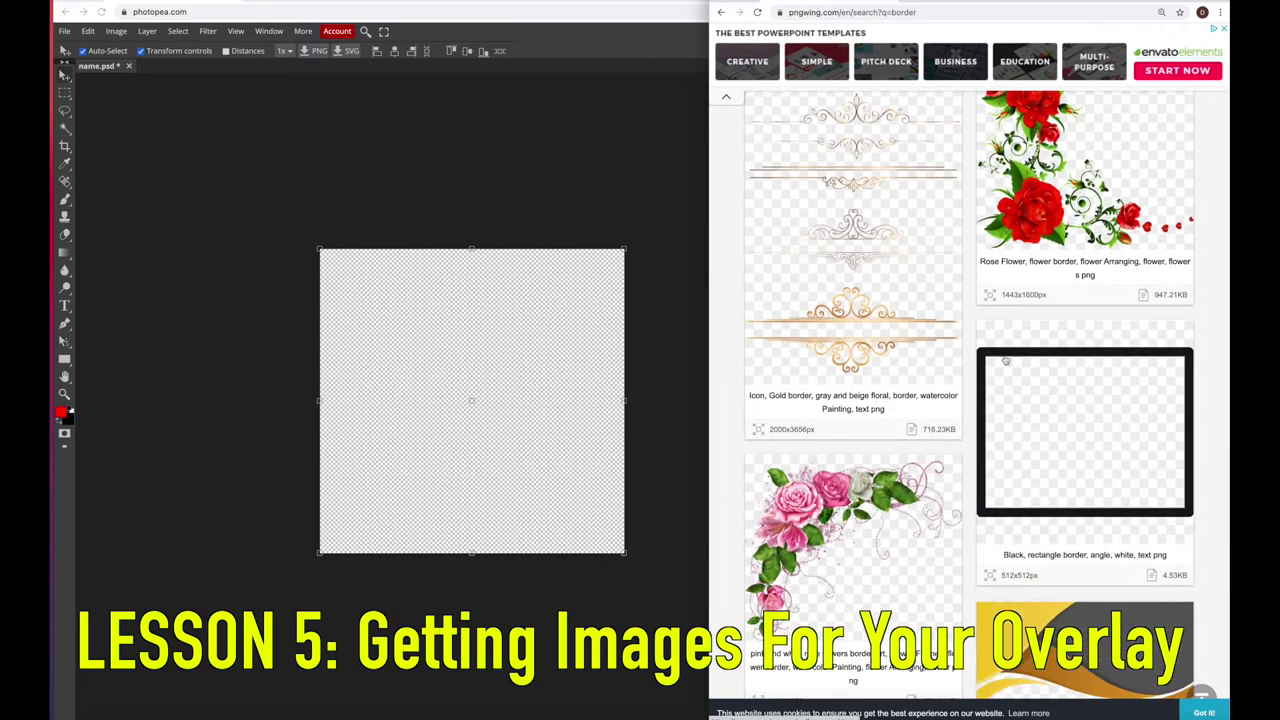
left_click(995, 355)
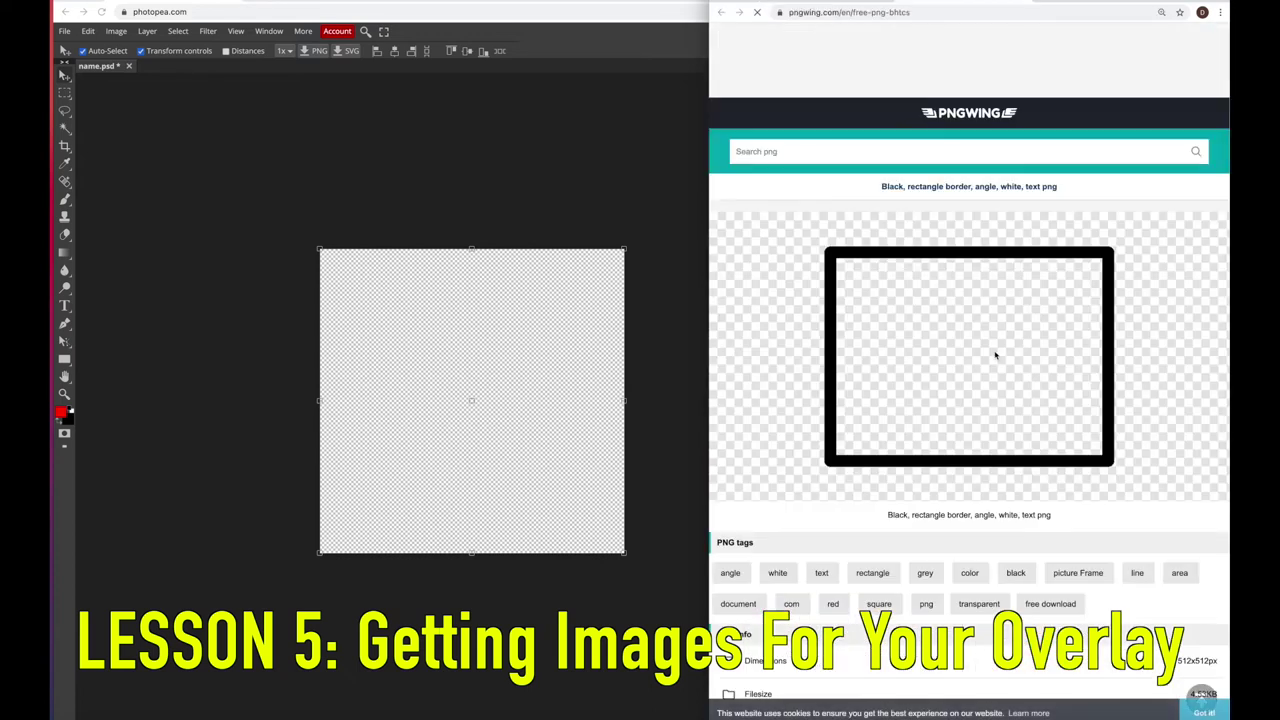
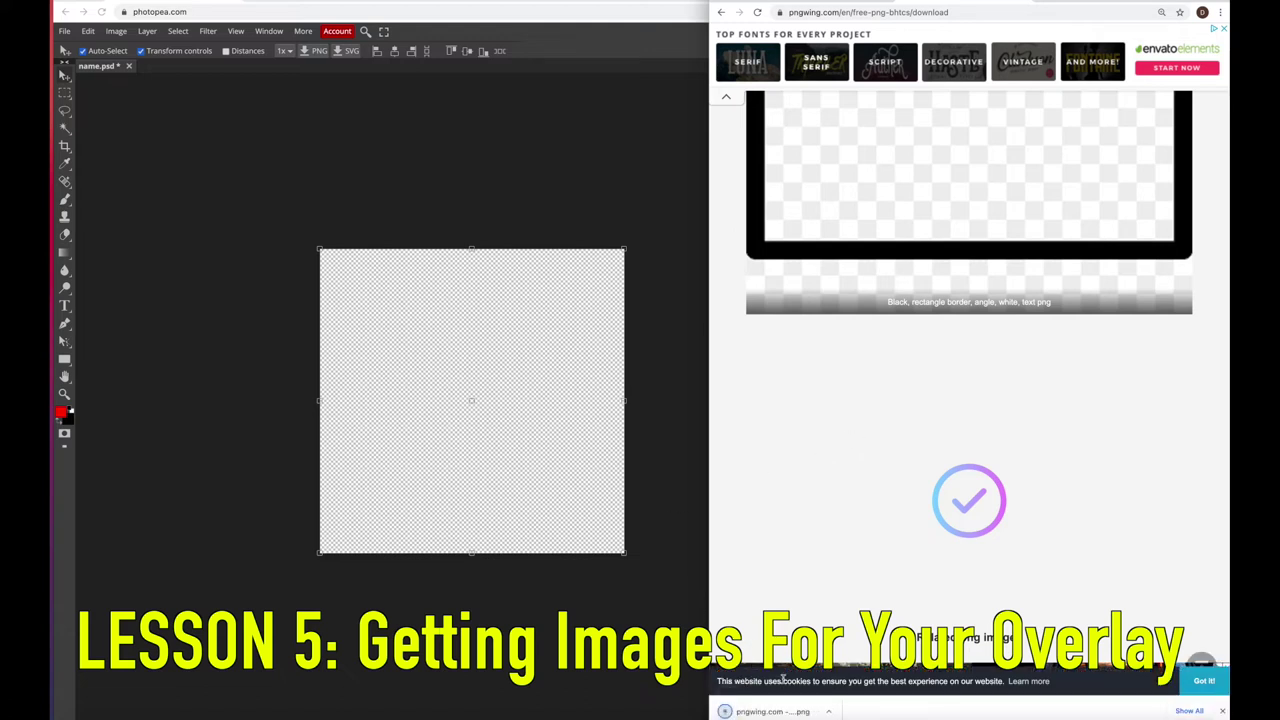
Place the downloaded border PNG in the Photopea project and stretch it to about 207% width and 272% height so it frames the canvas
left_click_drag(777, 707, 486, 482)
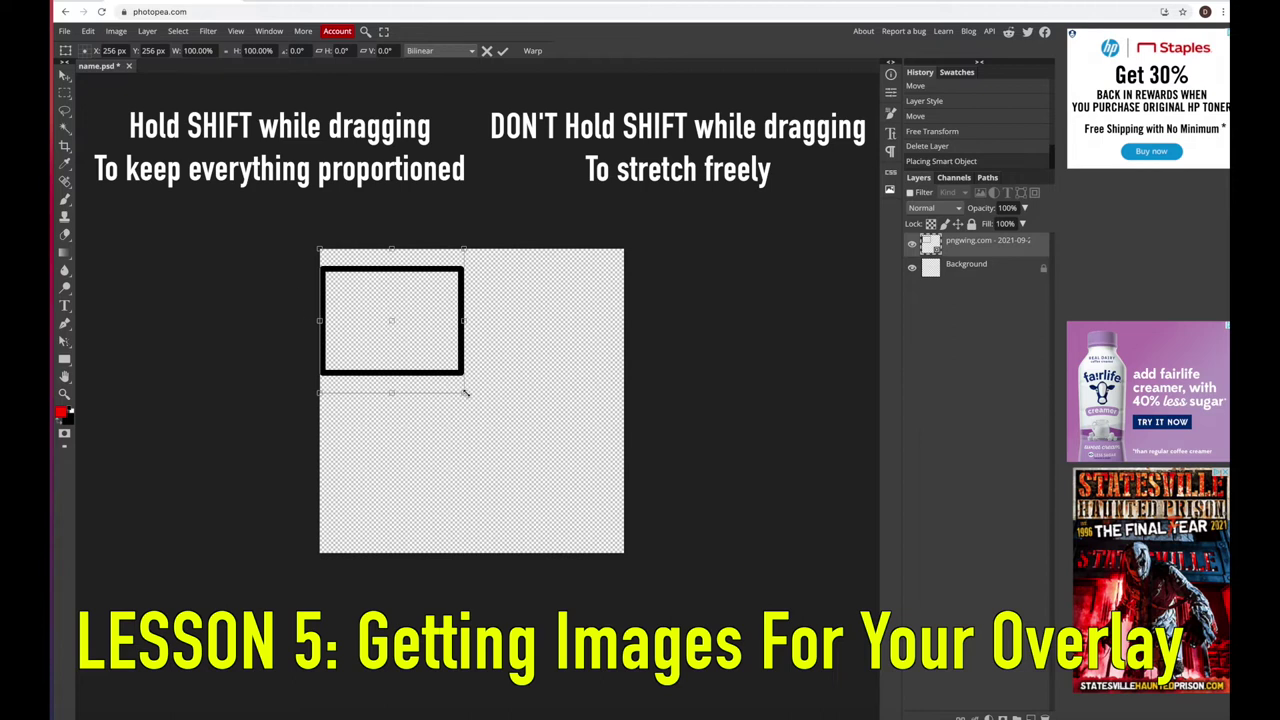
left_click_drag(465, 393, 624, 590)
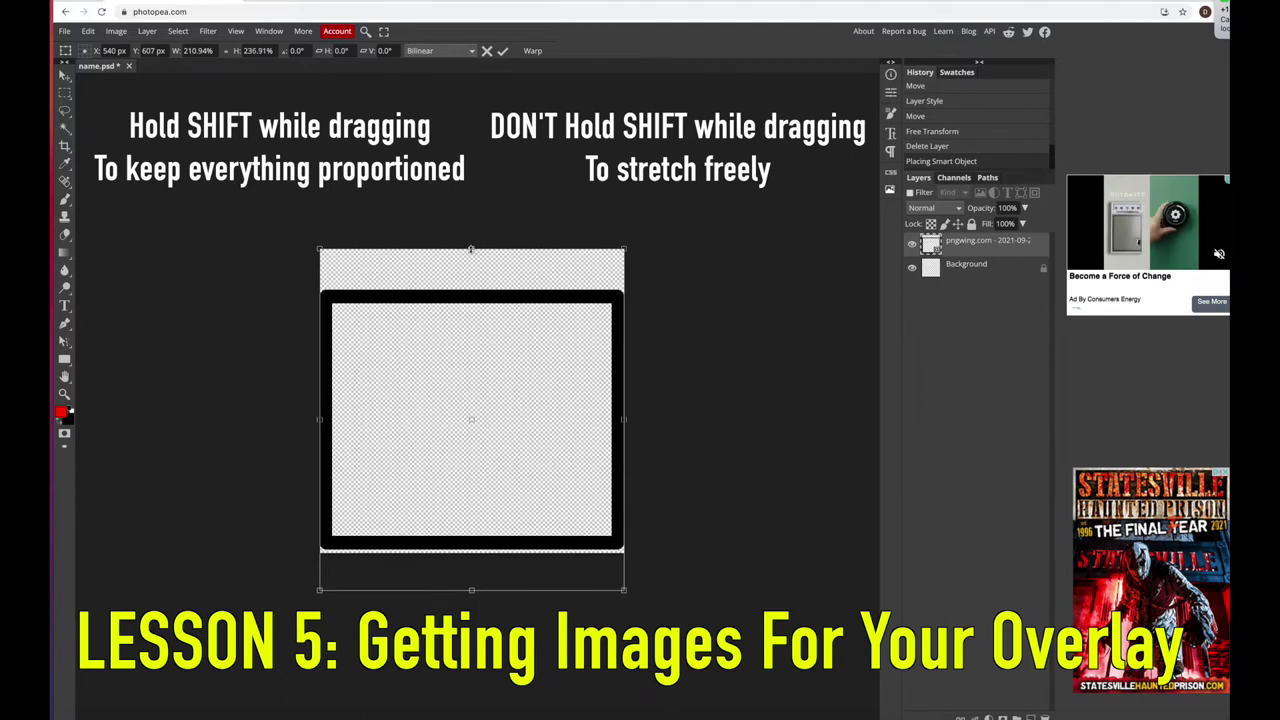
left_click_drag(472, 248, 474, 205)
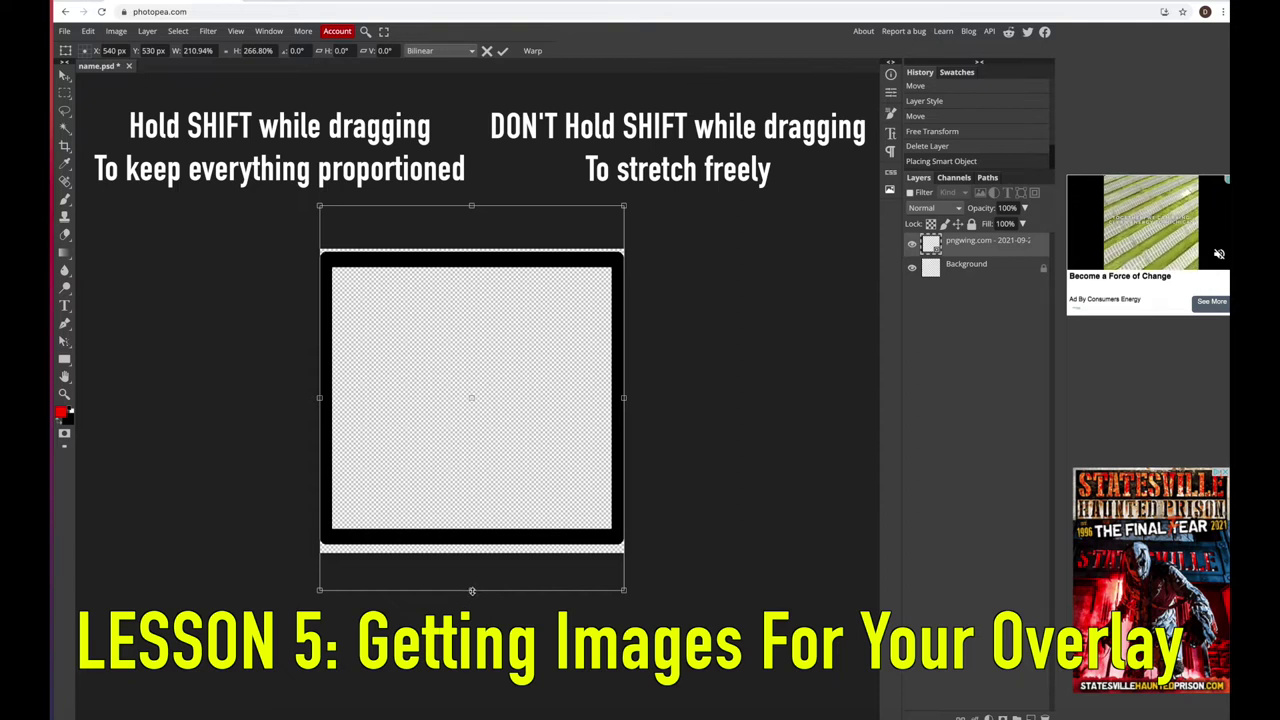
left_click_drag(471, 590, 471, 598)
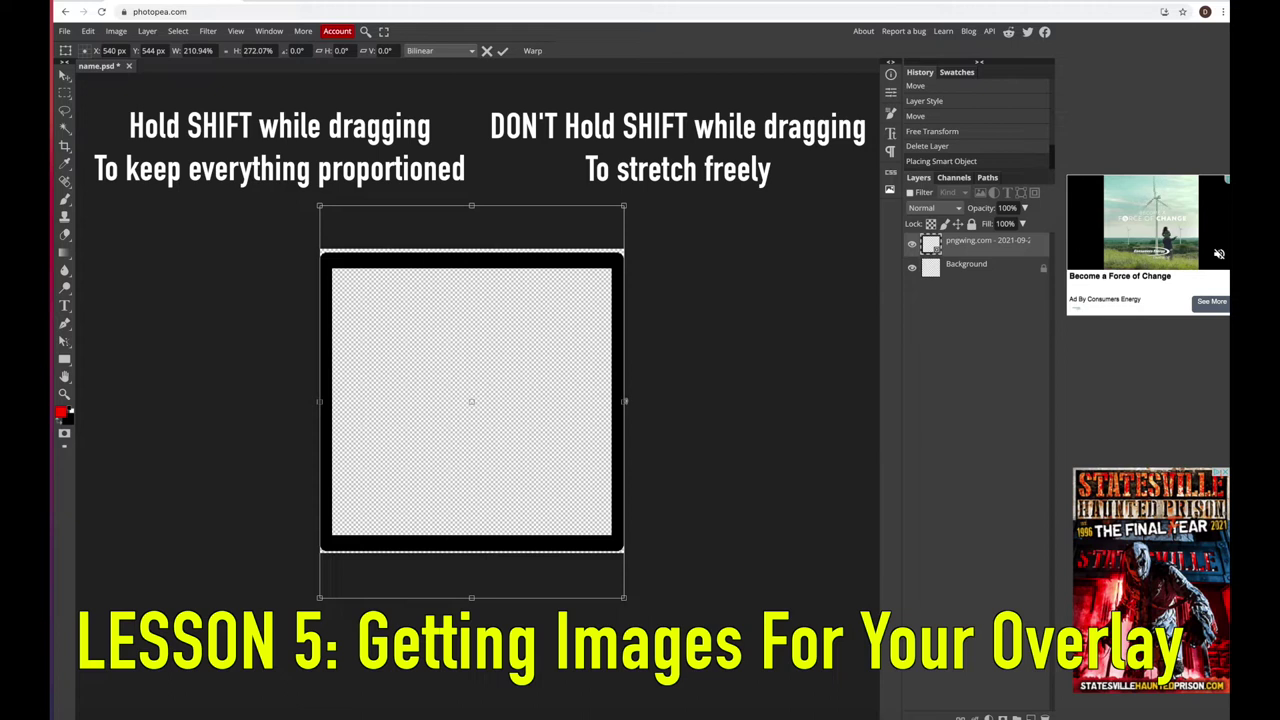
left_click_drag(623, 401, 620, 401)
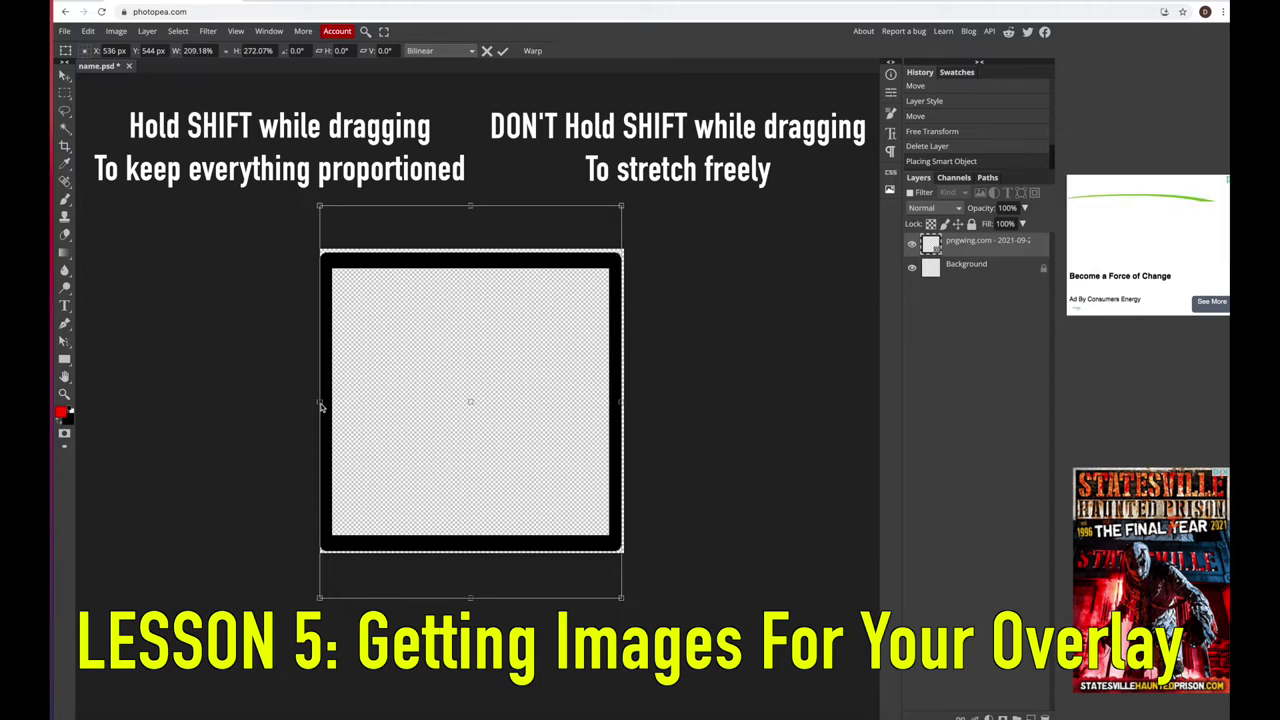
left_click_drag(320, 402, 323, 402)
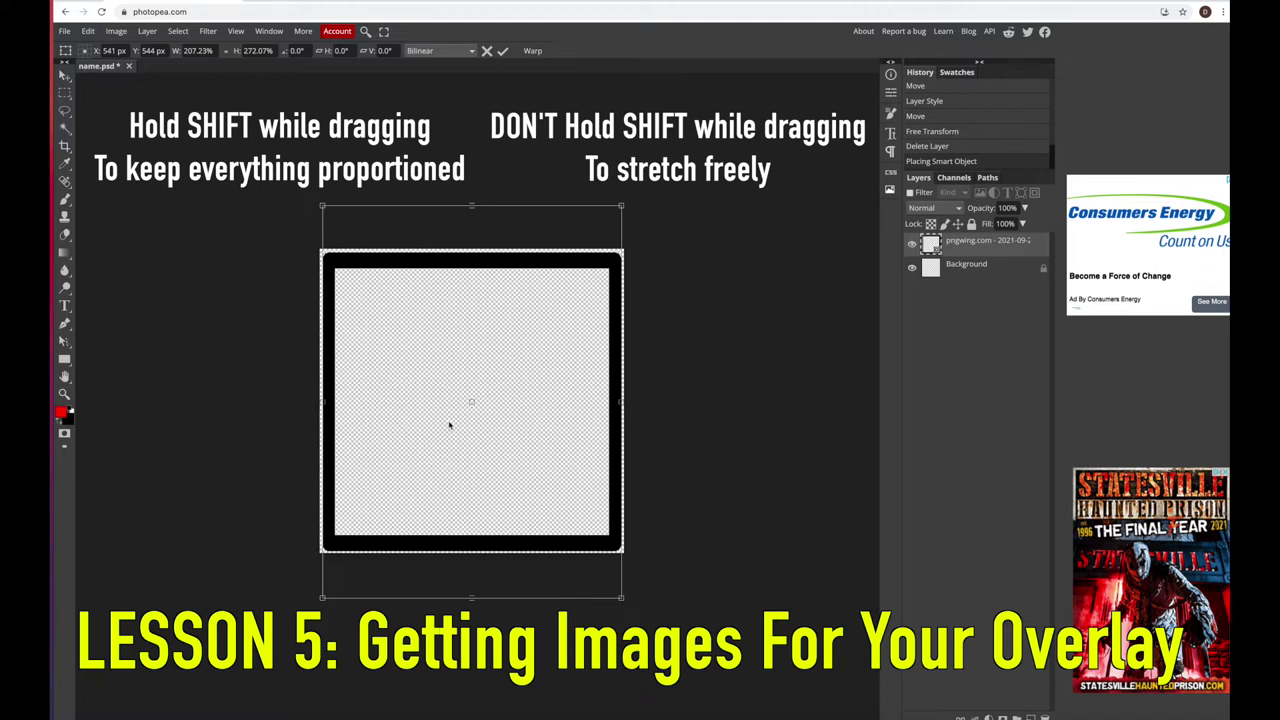
key("Return")
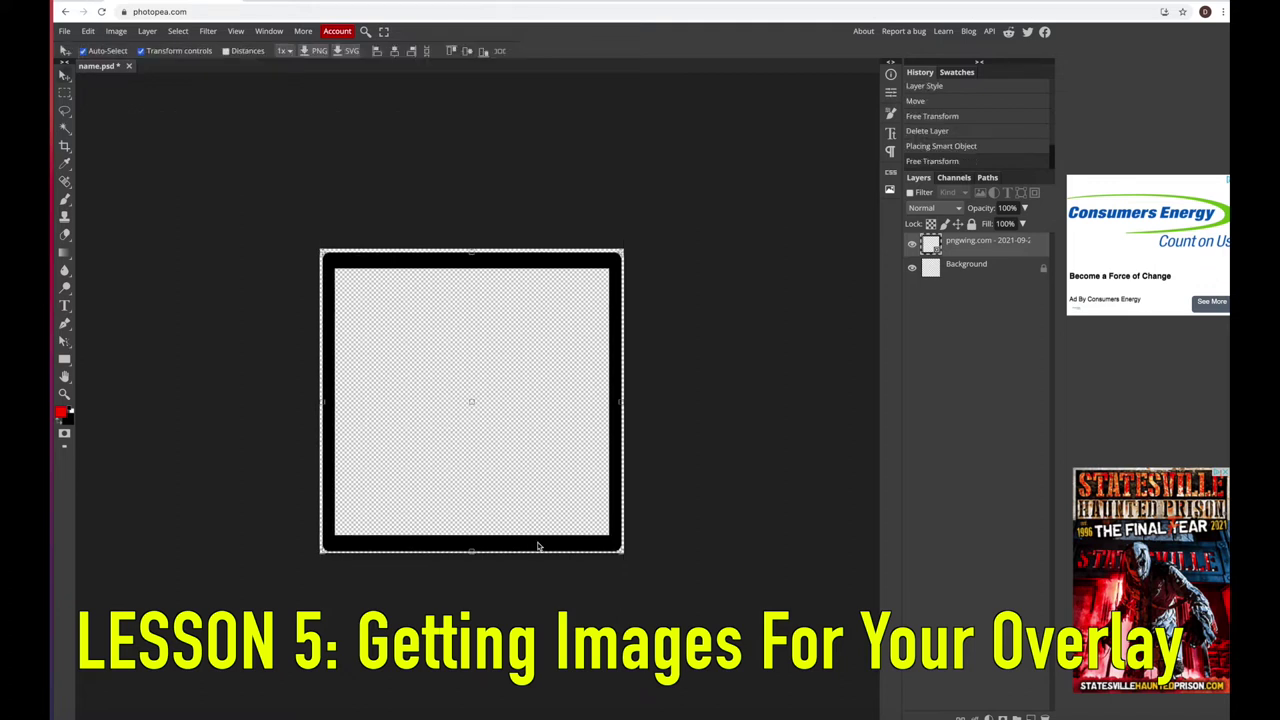
Move the black border slightly and nudge it upward to centre it on the canvas
left_click_drag(537, 546, 547, 543)
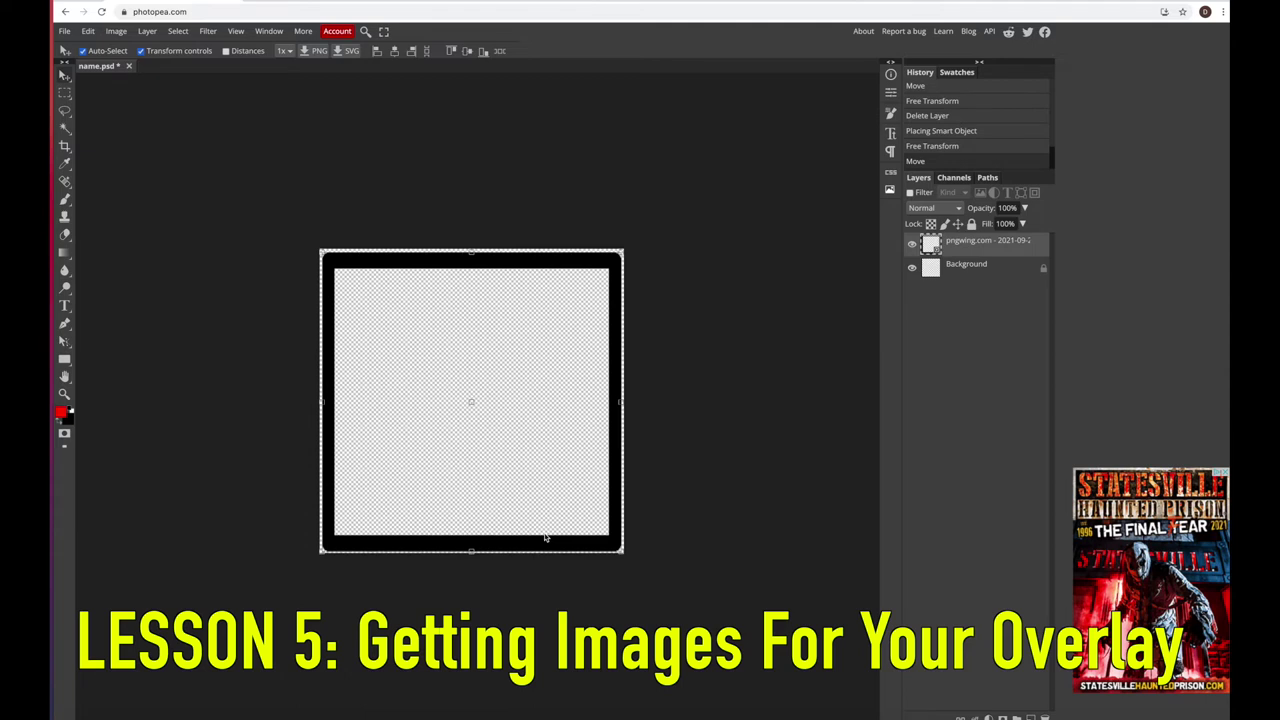
key("Up")
key("Up")
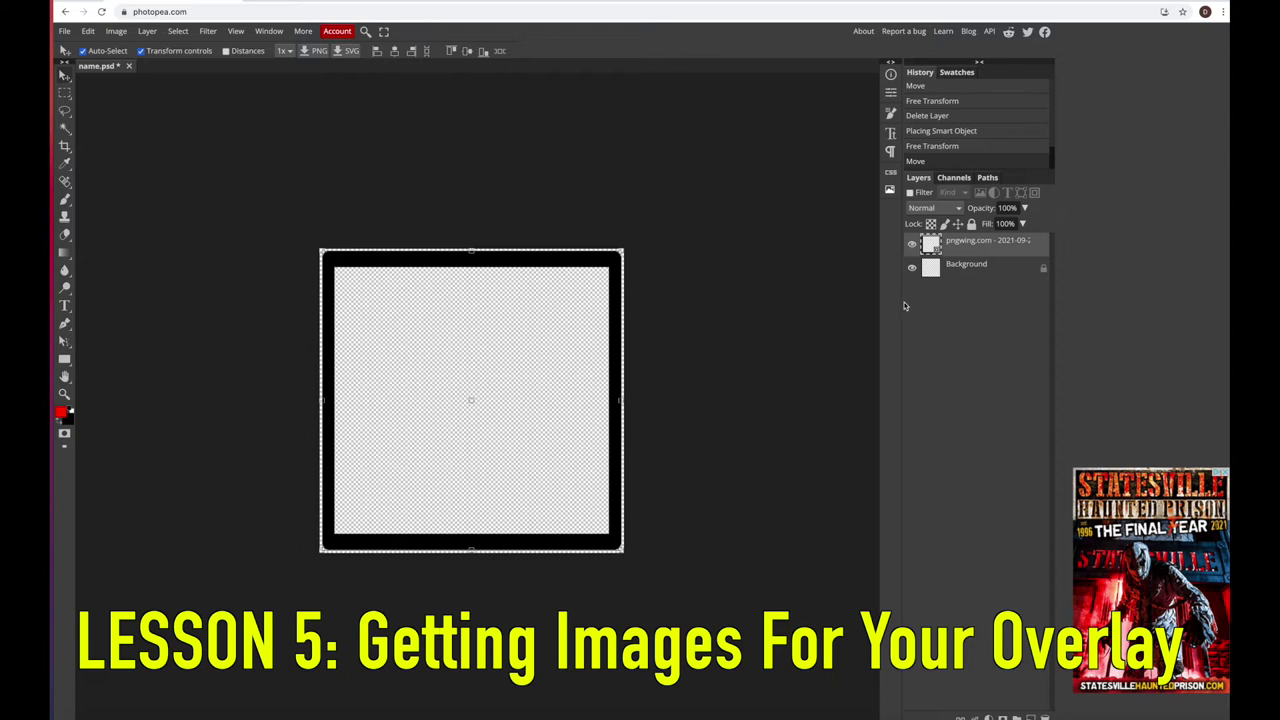
Apply a Color Overlay layer style in purple a800ff to the black border layer
double_click(1040, 252)
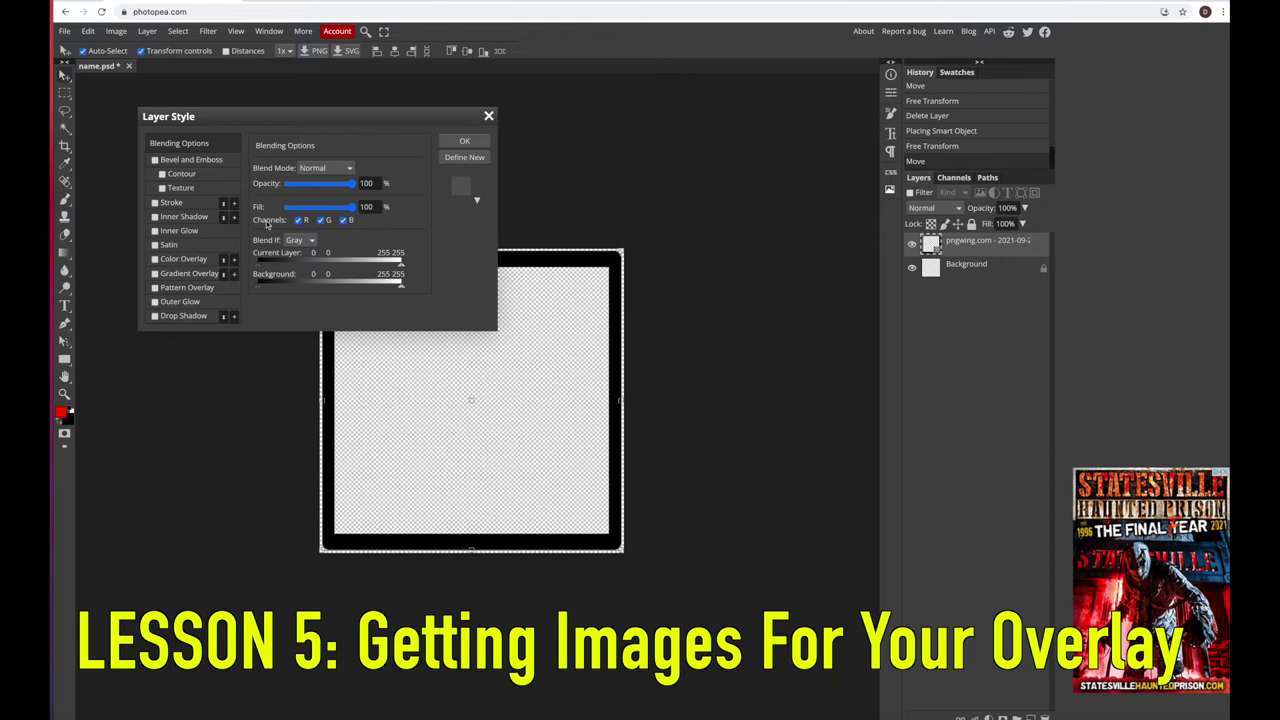
left_click(184, 259)
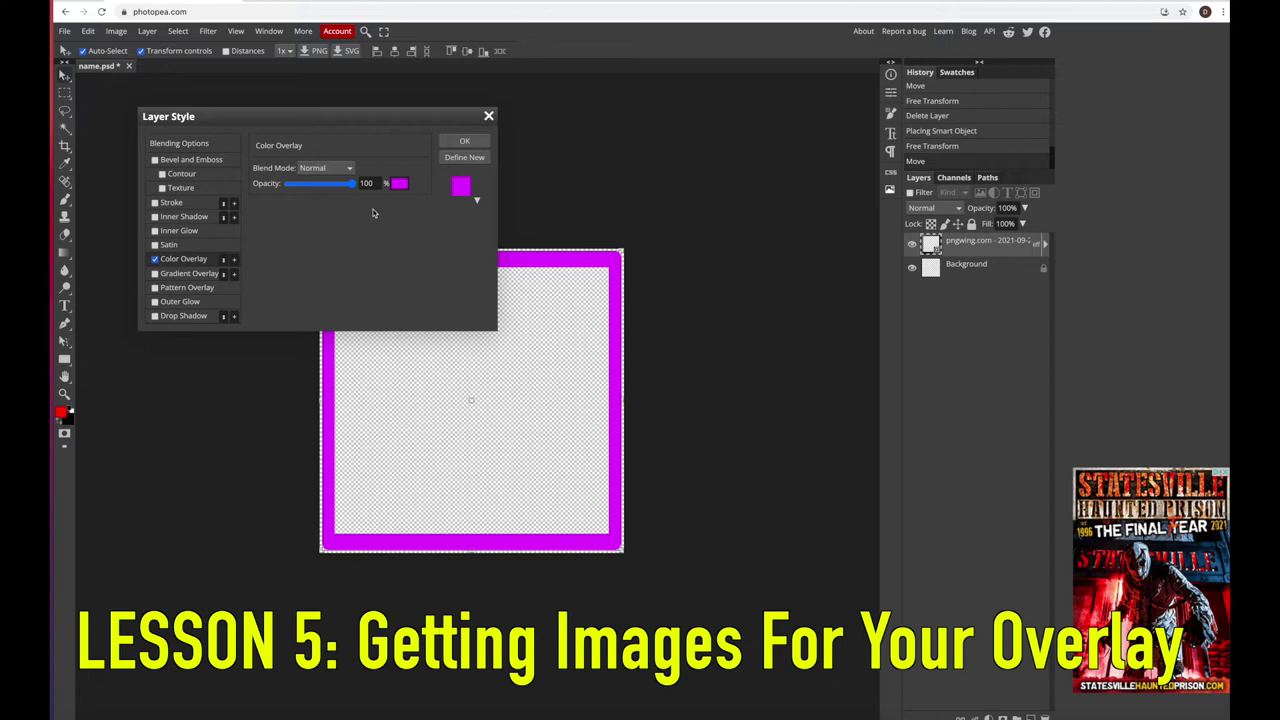
left_click(399, 185)
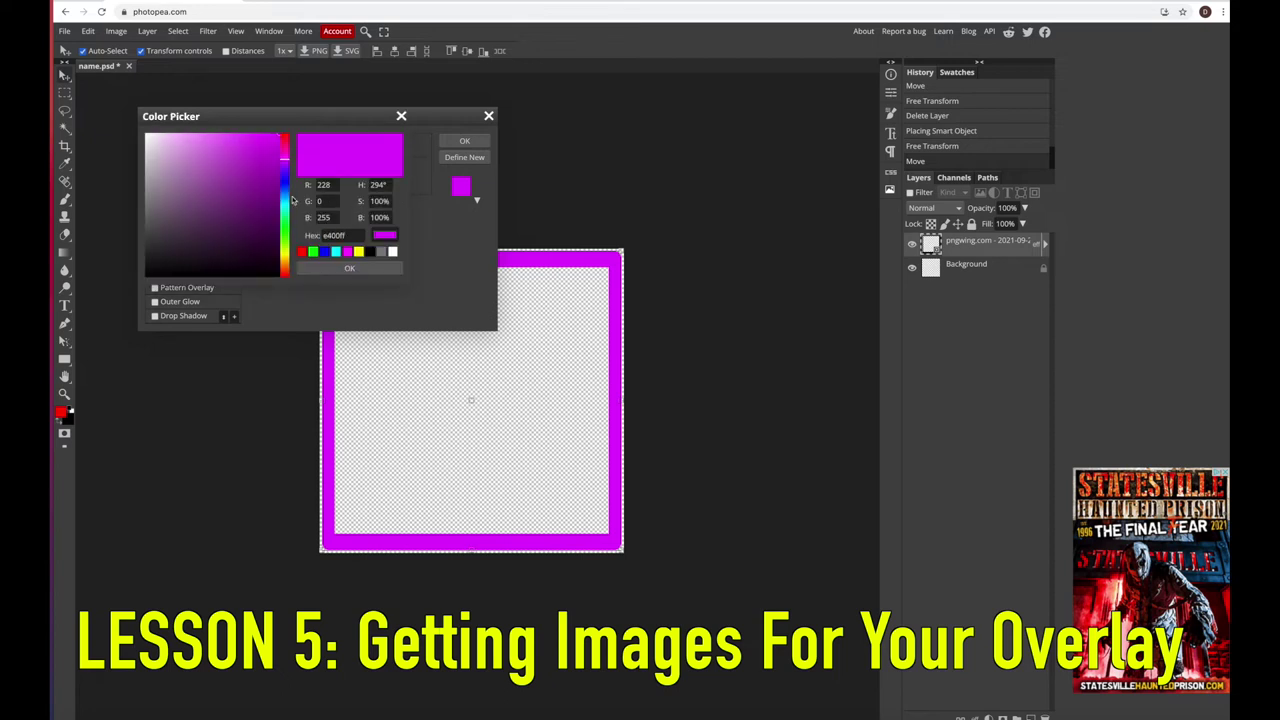
mouse_move(285, 163)
left_mouse_down()
mouse_move(285, 137)
mouse_move(279, 285)
mouse_move(285, 168)
left_mouse_up()
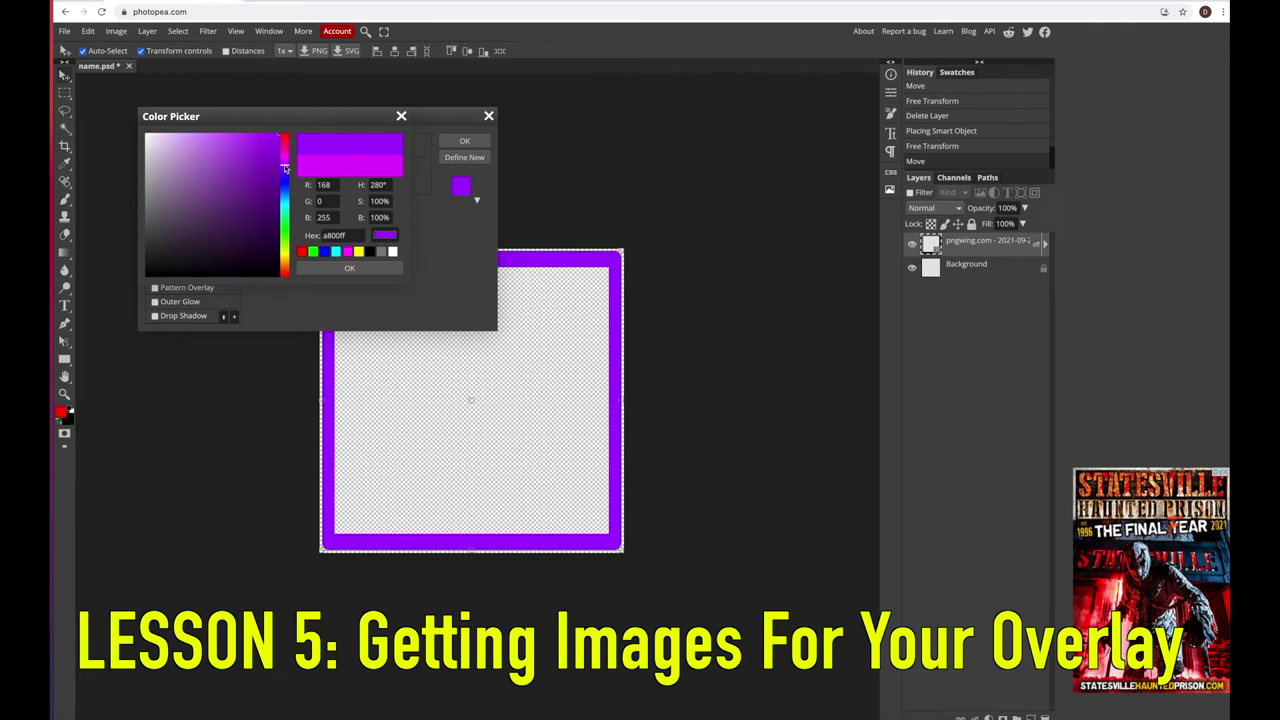
left_click(341, 268)
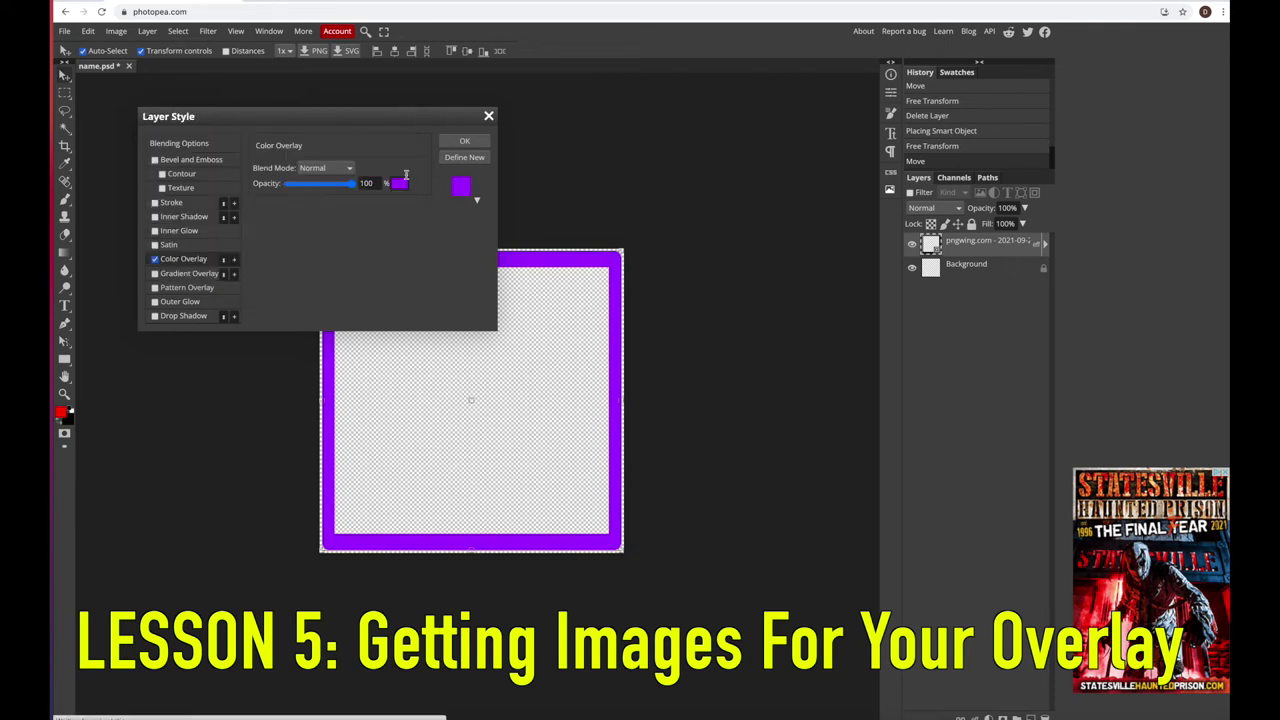
left_click(465, 143)
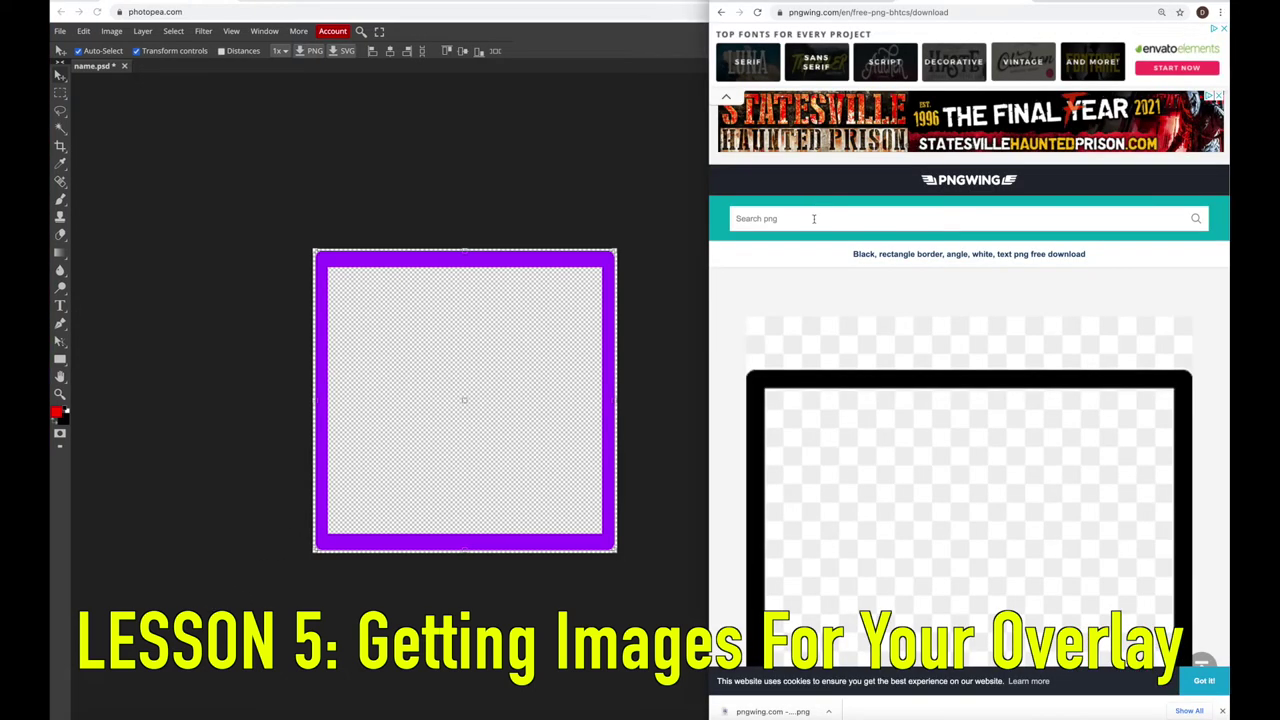
Switch to PNGWing, search for "purple balloons" and browse the transparent balloon images
scroll(814, 220, "down", 5)
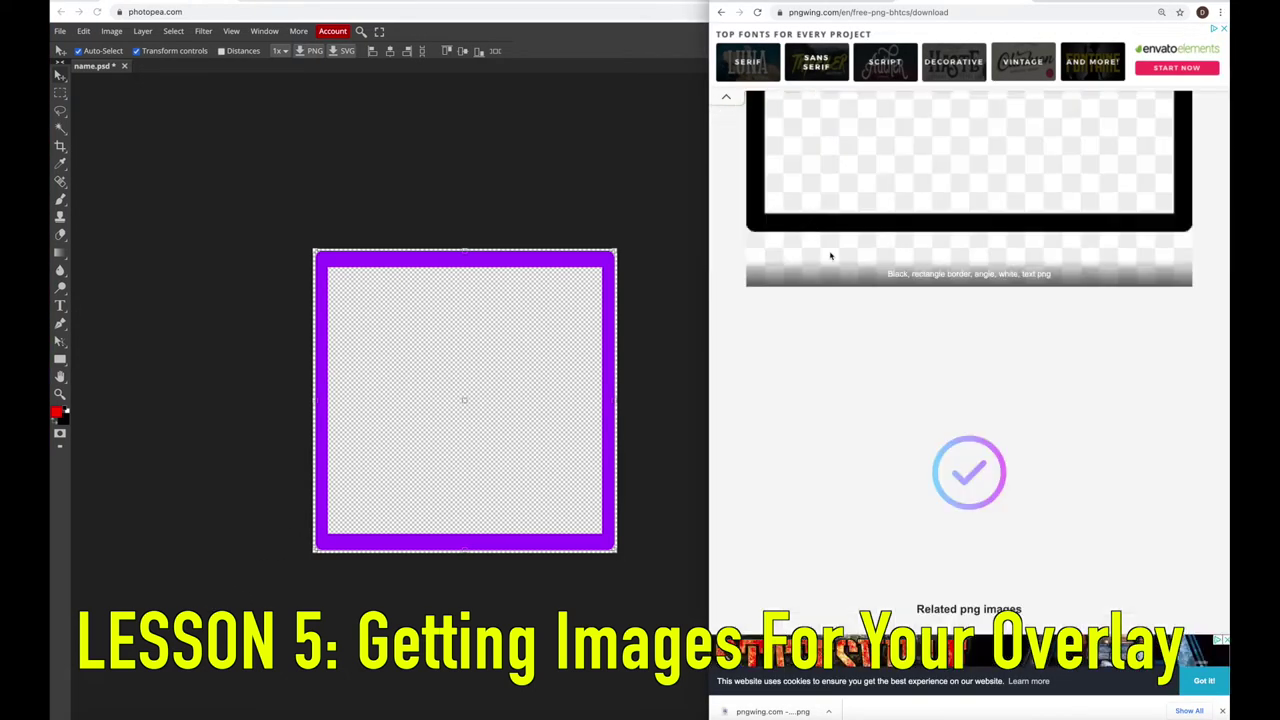
scroll(830, 256, "up", 5)
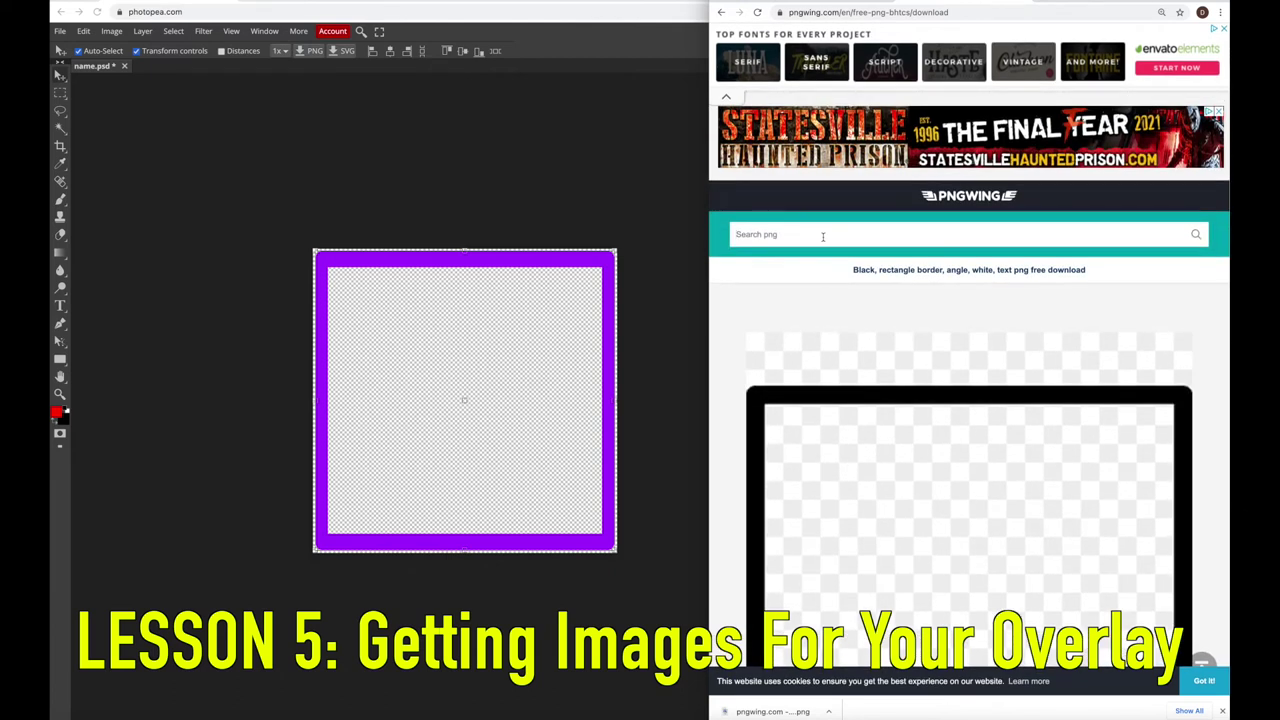
left_click(823, 236)
type("purple")
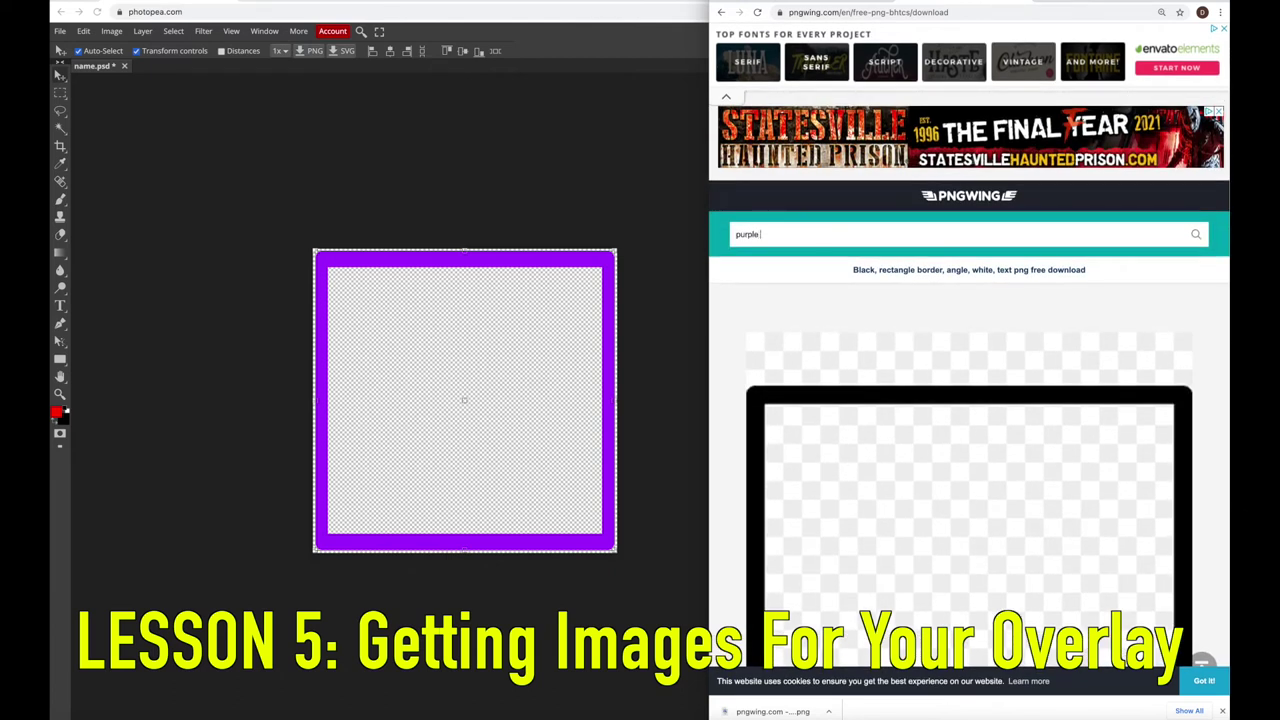
type(" balloons")
key("Return")
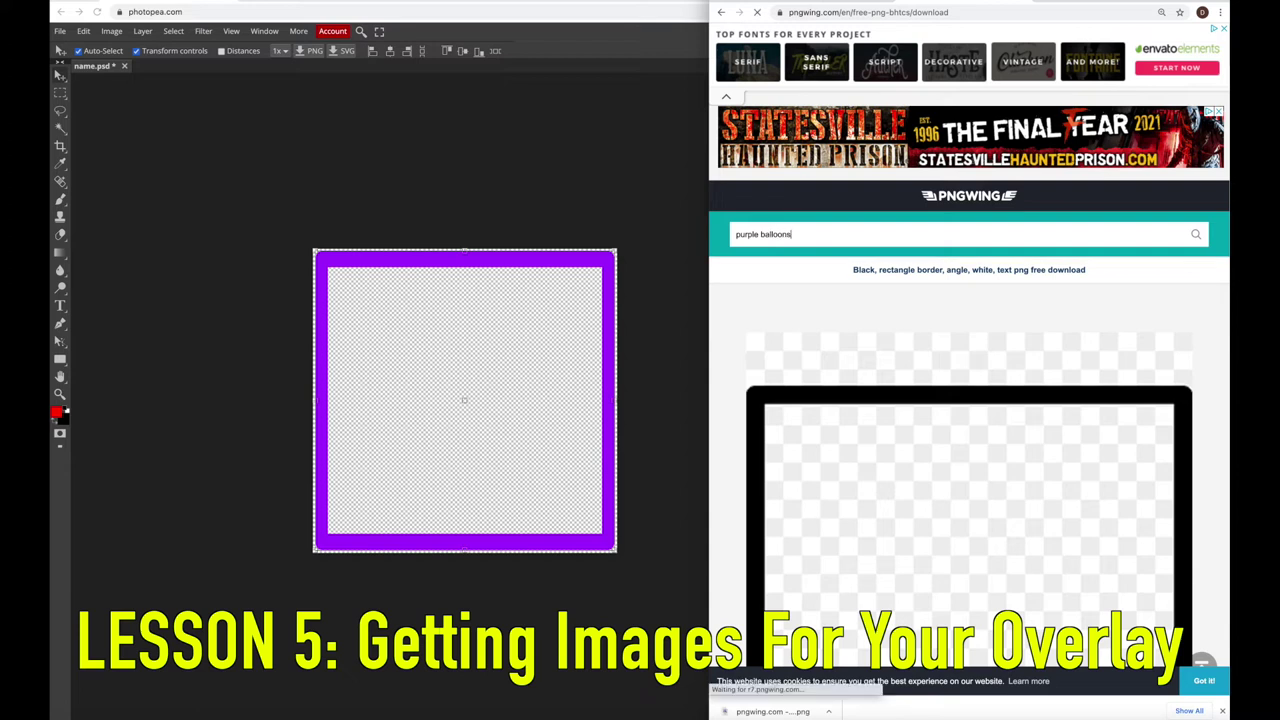
scroll(866, 286, "down", 10)
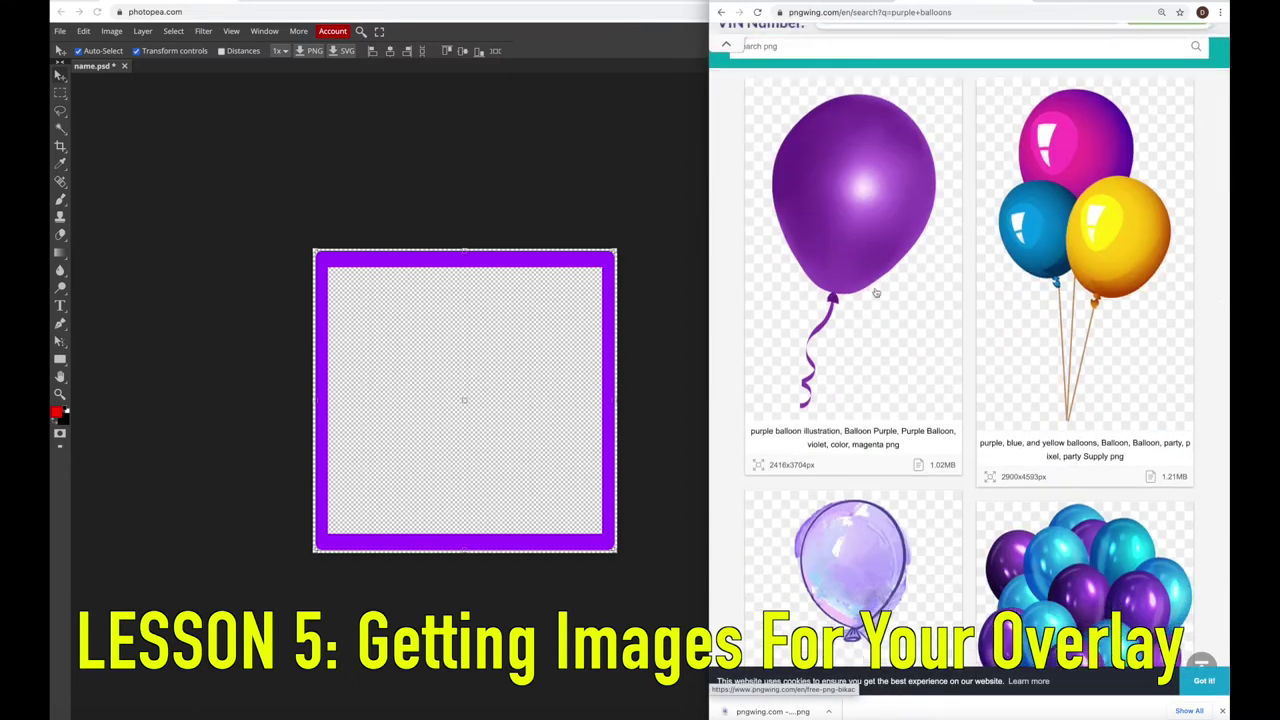
scroll(874, 291, "down", 10)
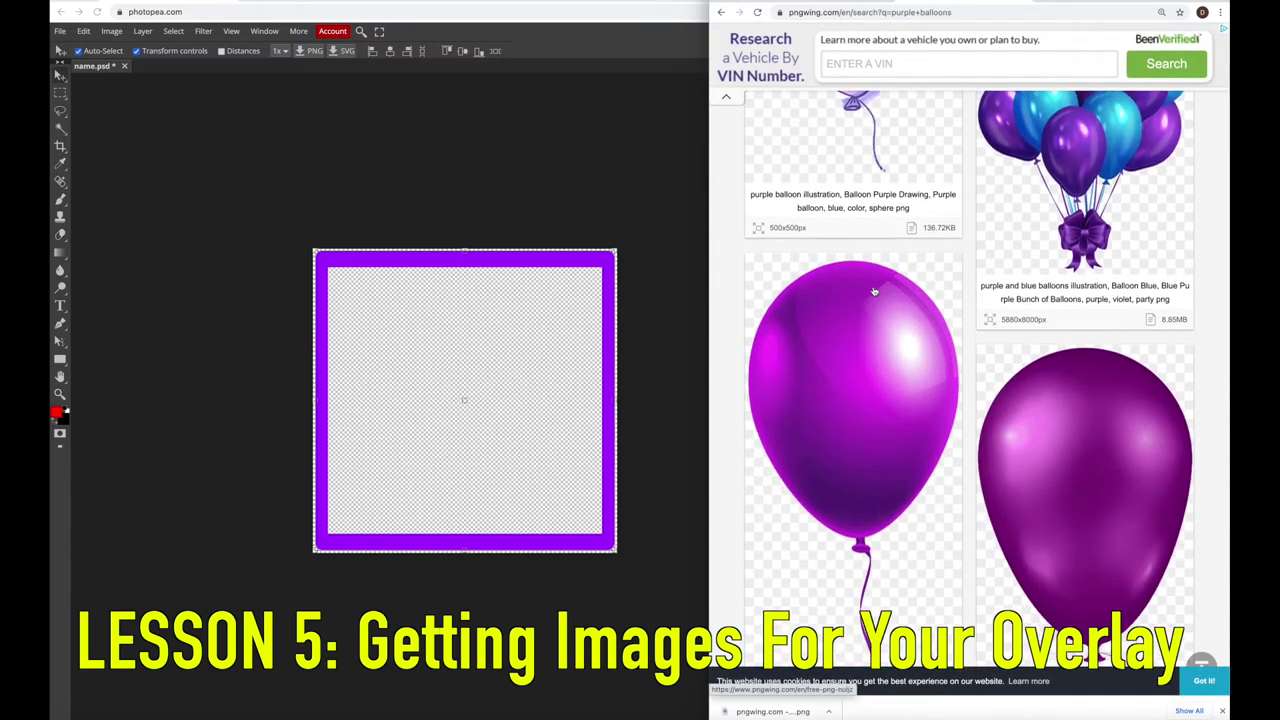
scroll(874, 289, "down", 10)
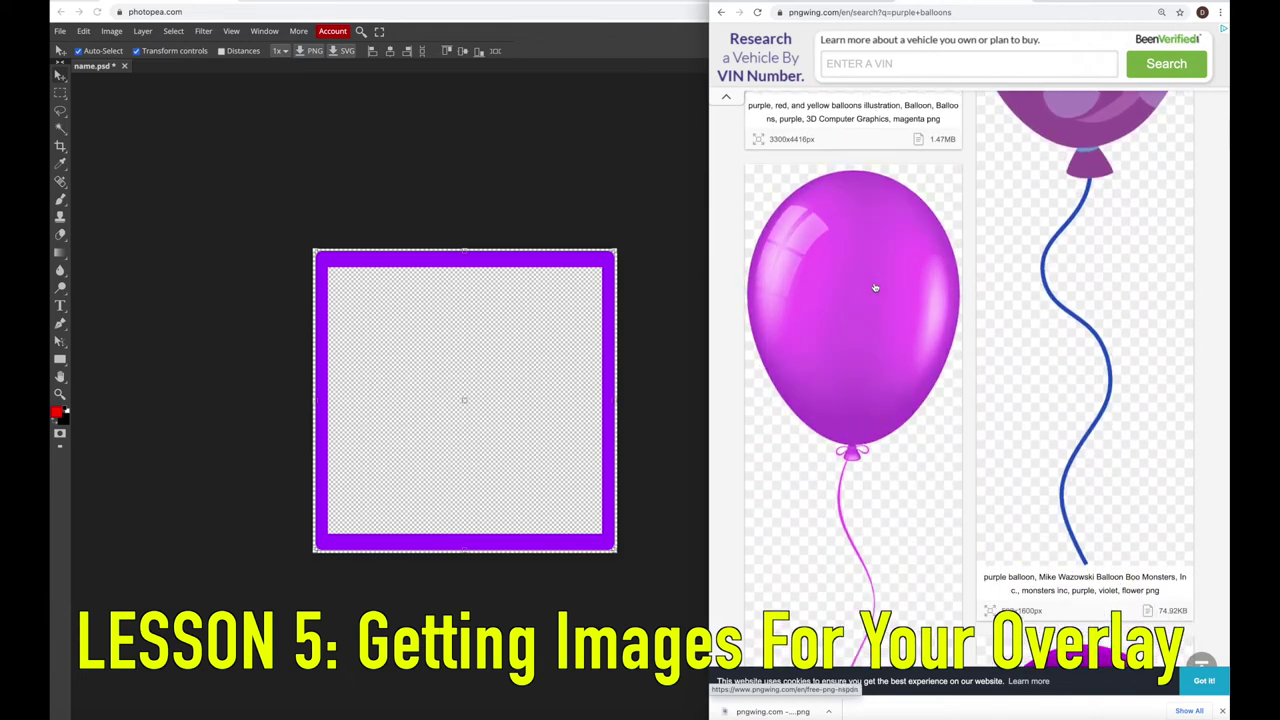
scroll(874, 288, "down", 3)
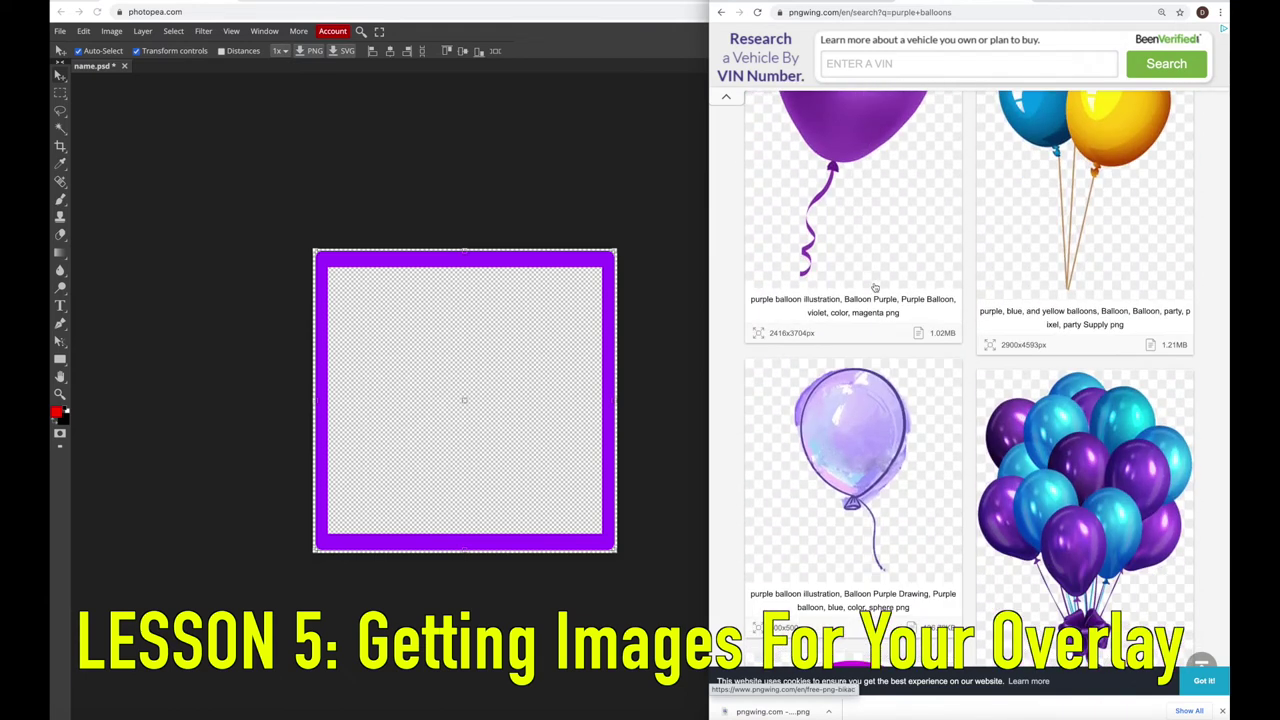
Open the purple and blue balloon bunch with the bow and download its PNG
left_click(1081, 463)
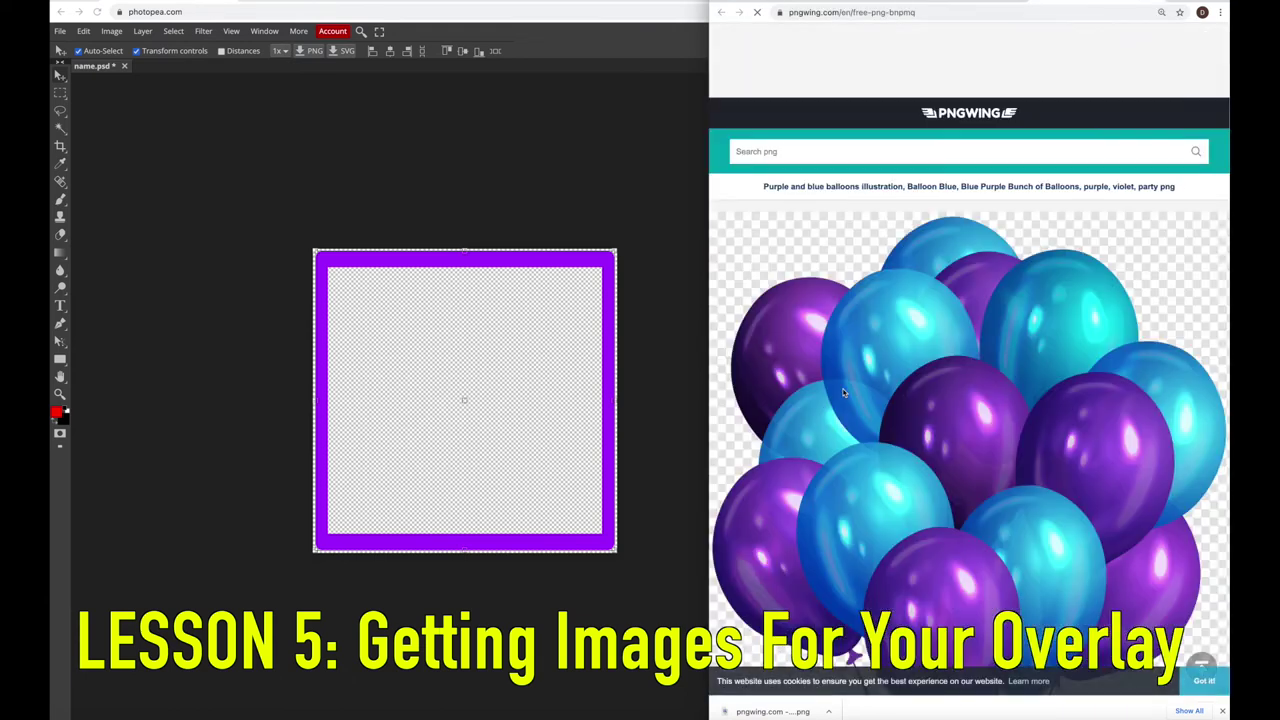
scroll(846, 390, "down", 5)
scroll(846, 388, "down", 4)
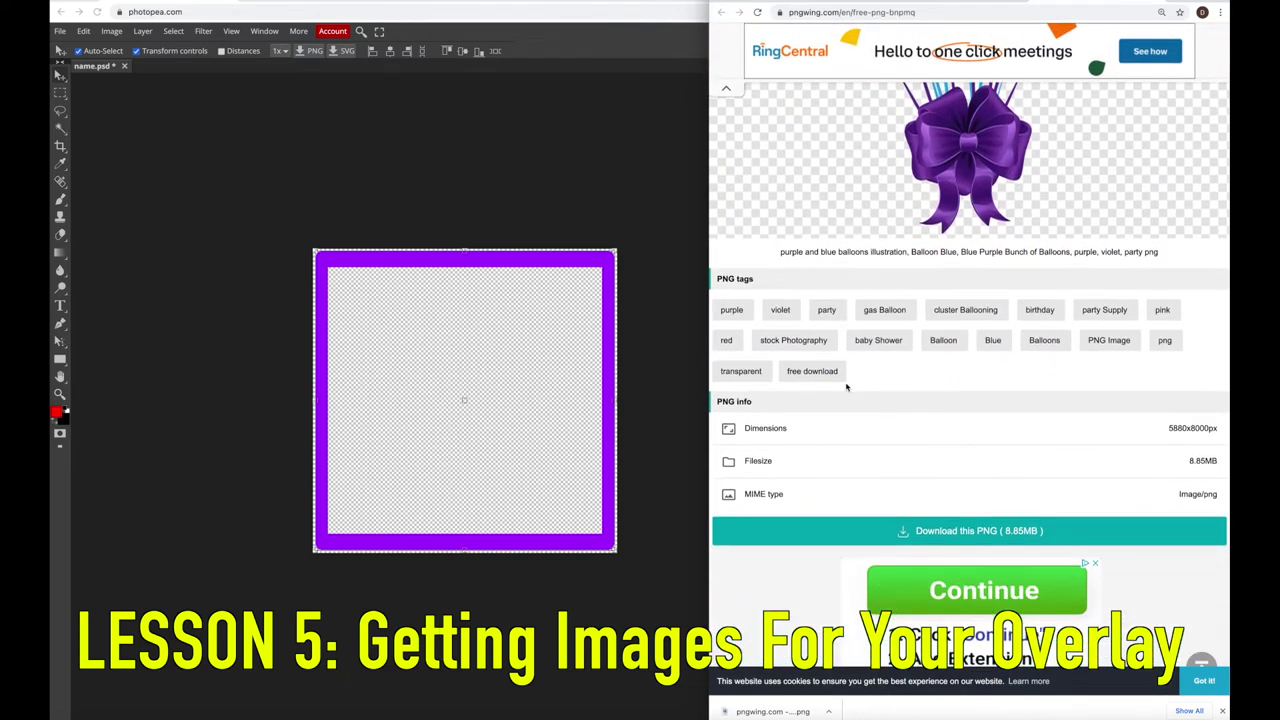
left_click(880, 463)
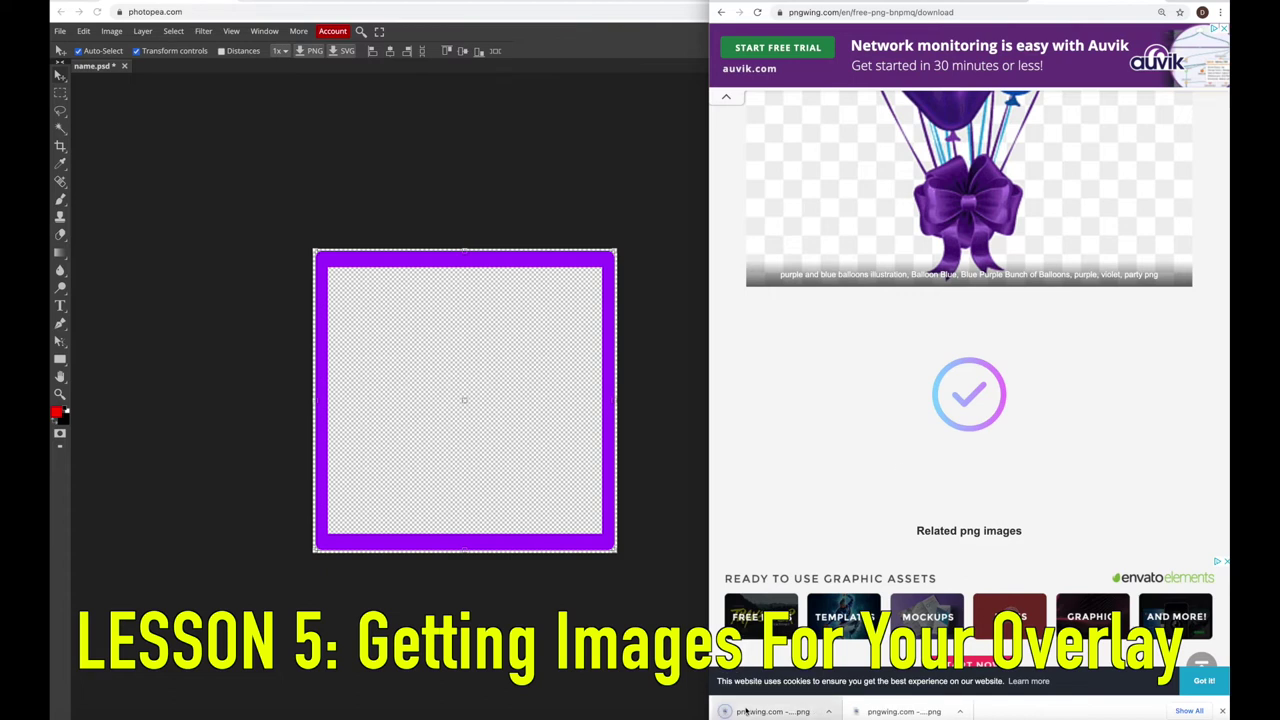
Place the balloons PNG in the Photopea project, scaled to about 5.2% over the border's lower-left corner
left_click_drag(750, 711, 583, 536)
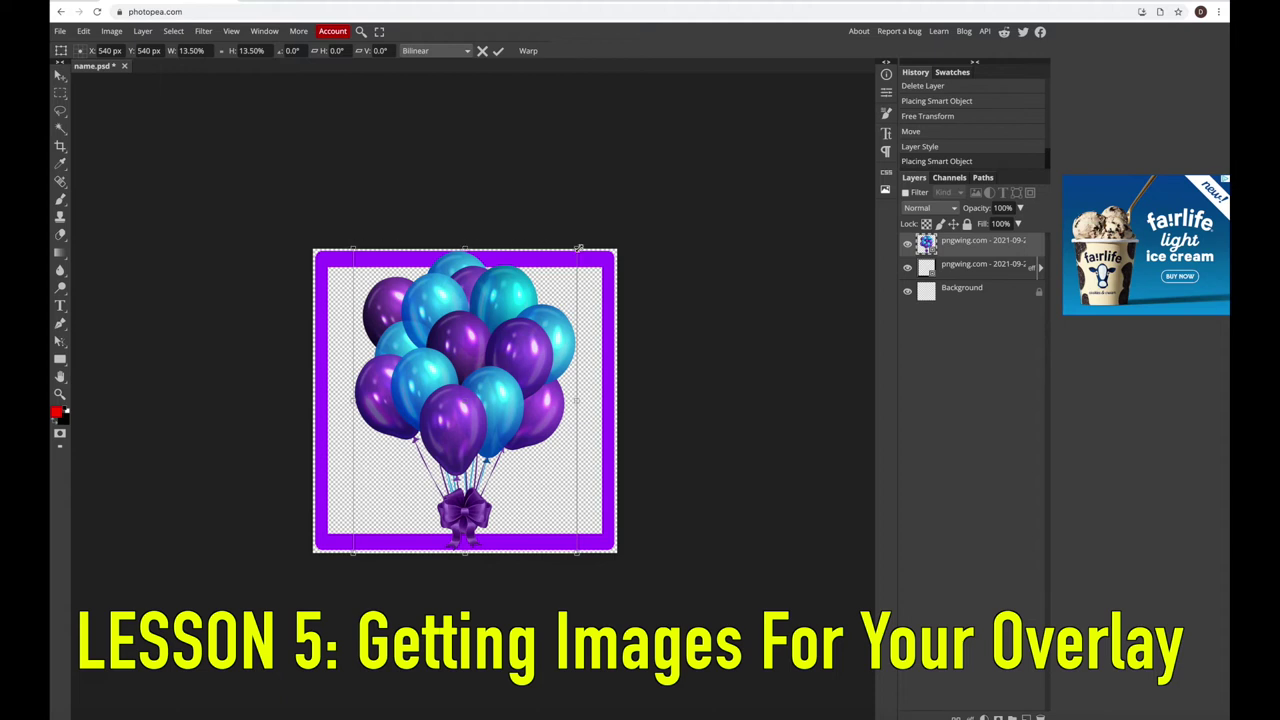
left_click_drag(577, 247, 445, 372)
left_click_drag(411, 485, 366, 524)
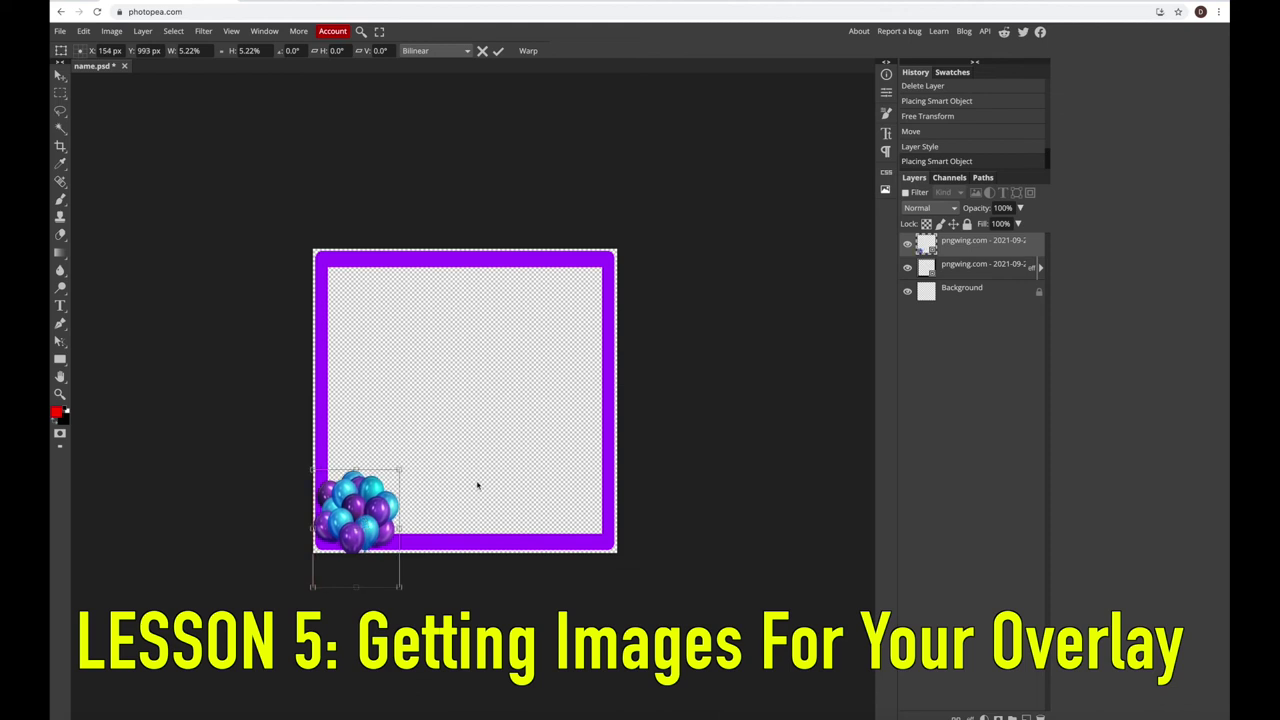
key("Return")
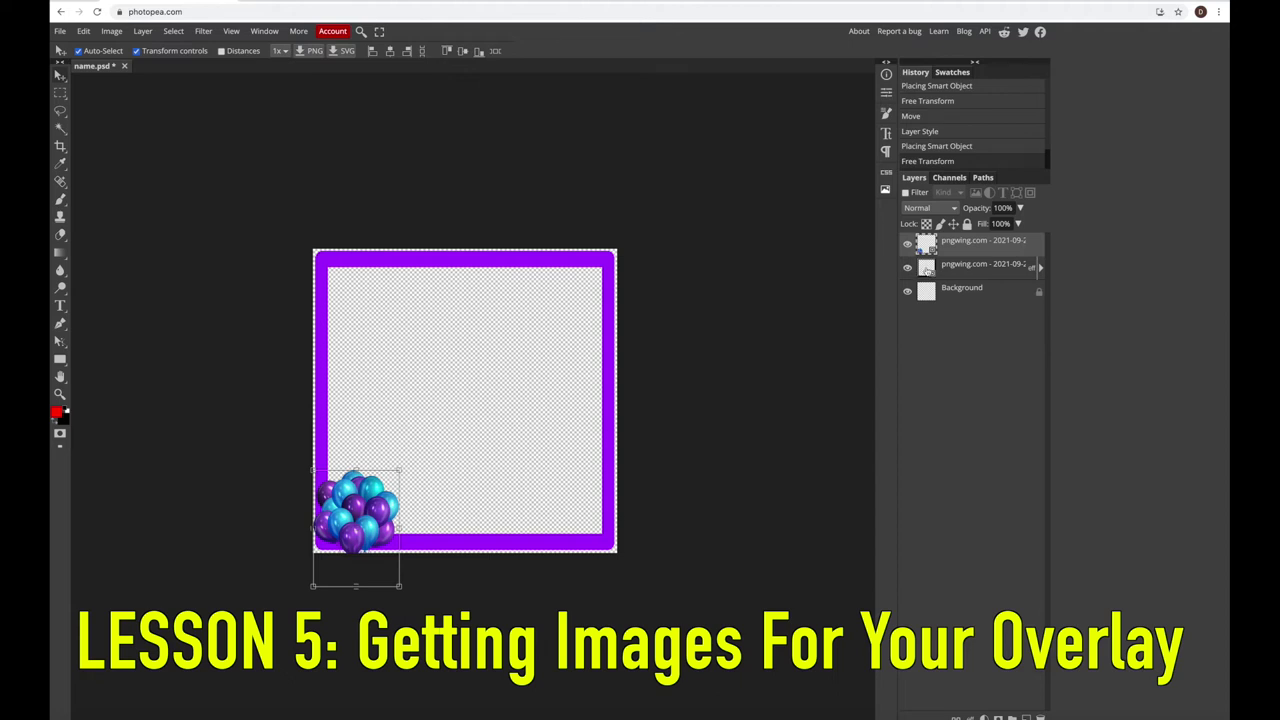
Put the border layer in front of the balloons, shift the balloons slightly down and left, and return their layer above the border
left_click_drag(928, 270, 926, 246)
mouse_move(380, 530)
left_mouse_down()
mouse_move(452, 543)
mouse_move(605, 530)
mouse_move(376, 523)
left_mouse_up()
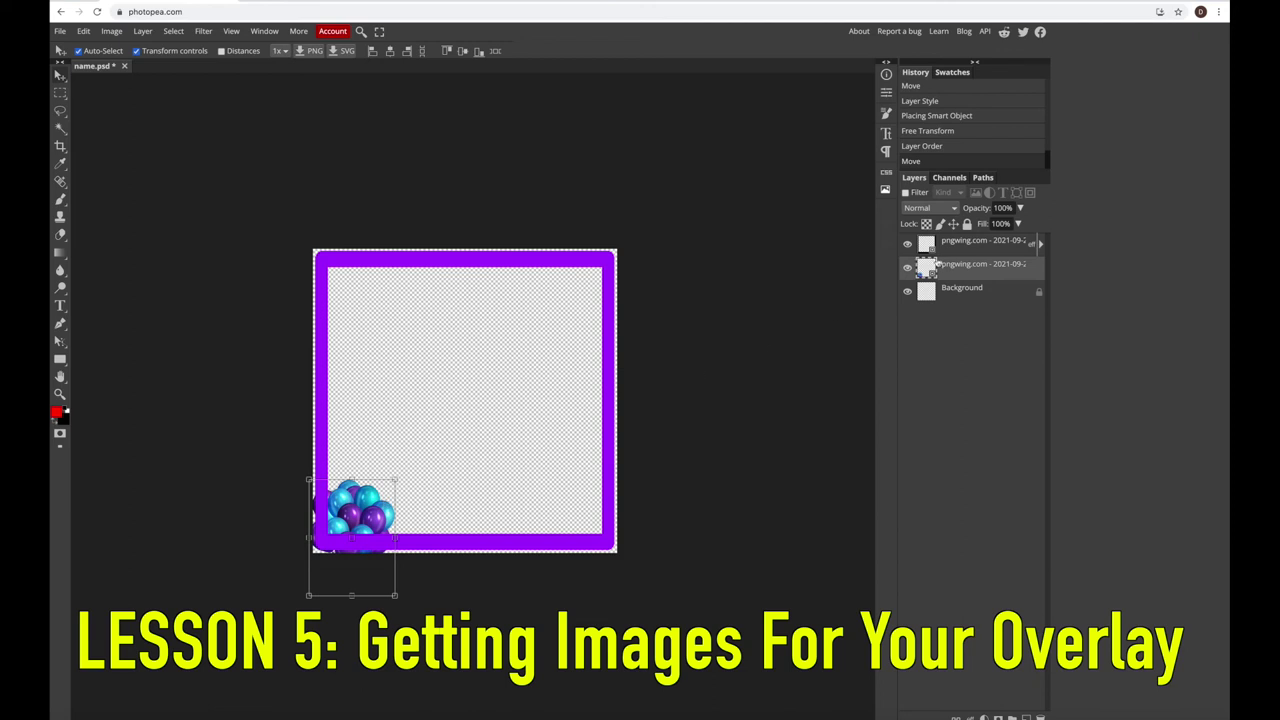
left_click_drag(955, 268, 956, 246)
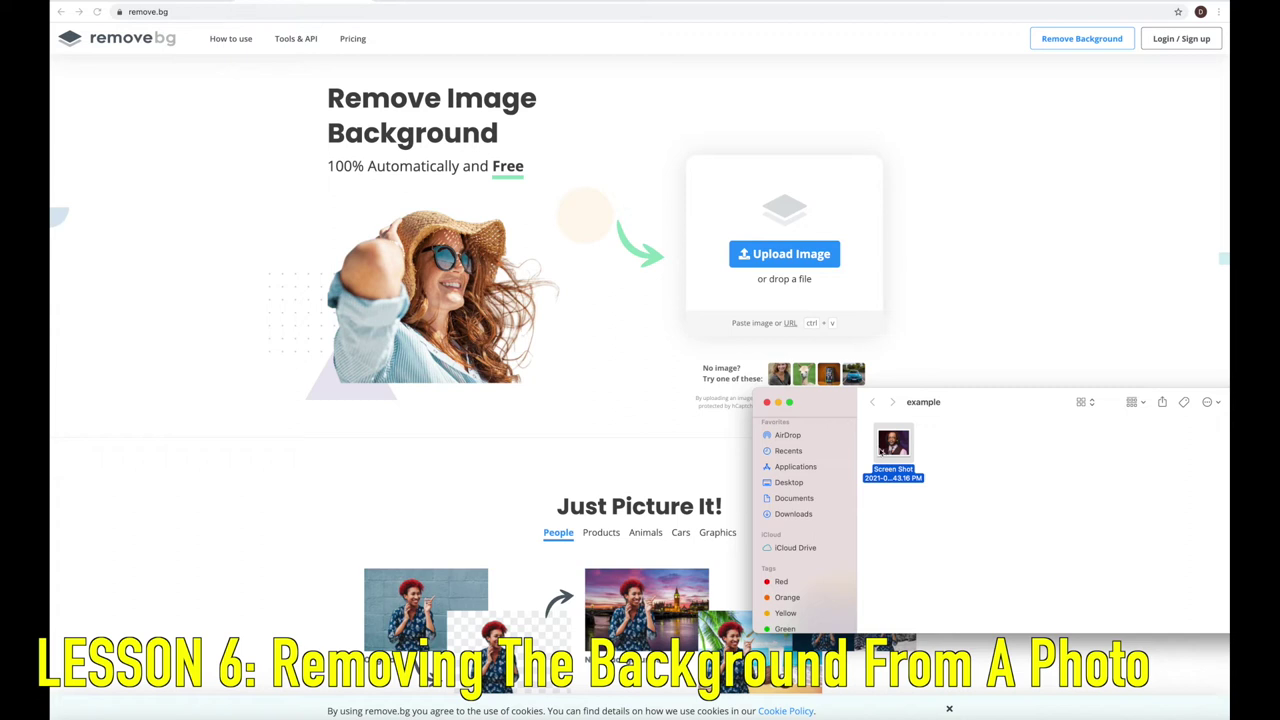
Remove the example photo's background with remove.bg and place the downloaded 555 × 450 preview cut-out in the Photopea project
left_click_drag(894, 450, 751, 314)
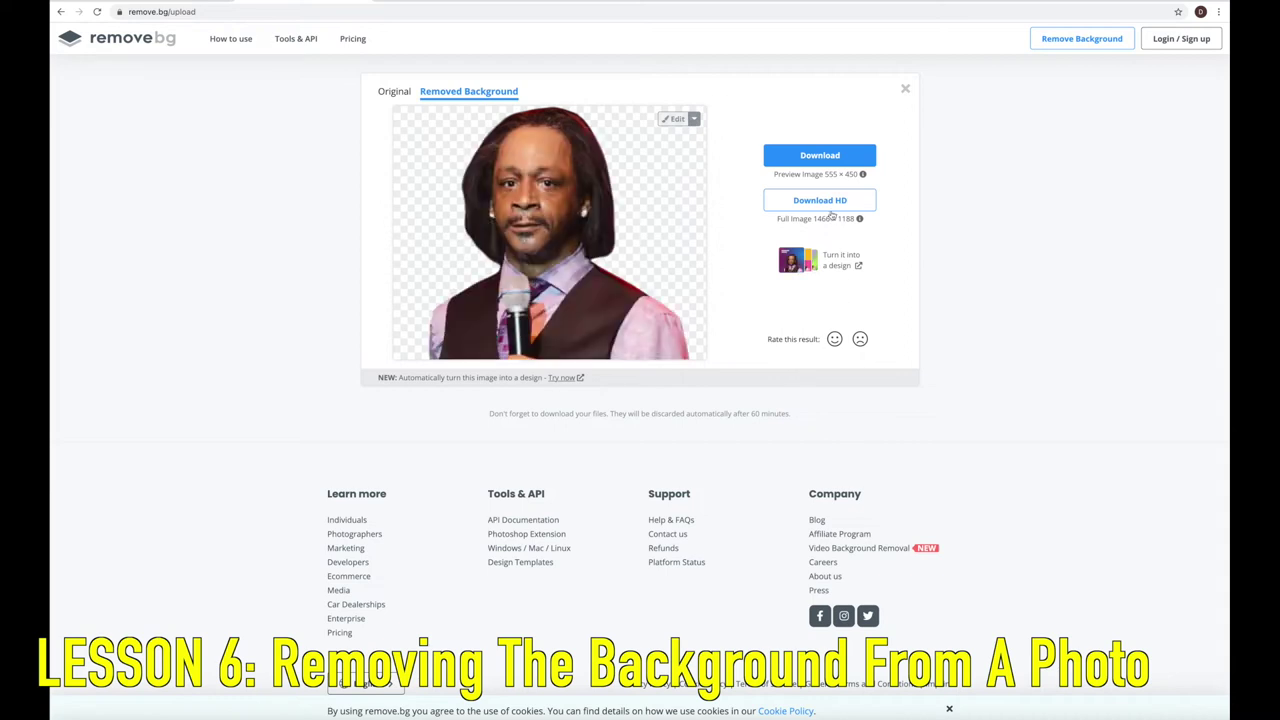
left_click(787, 166)
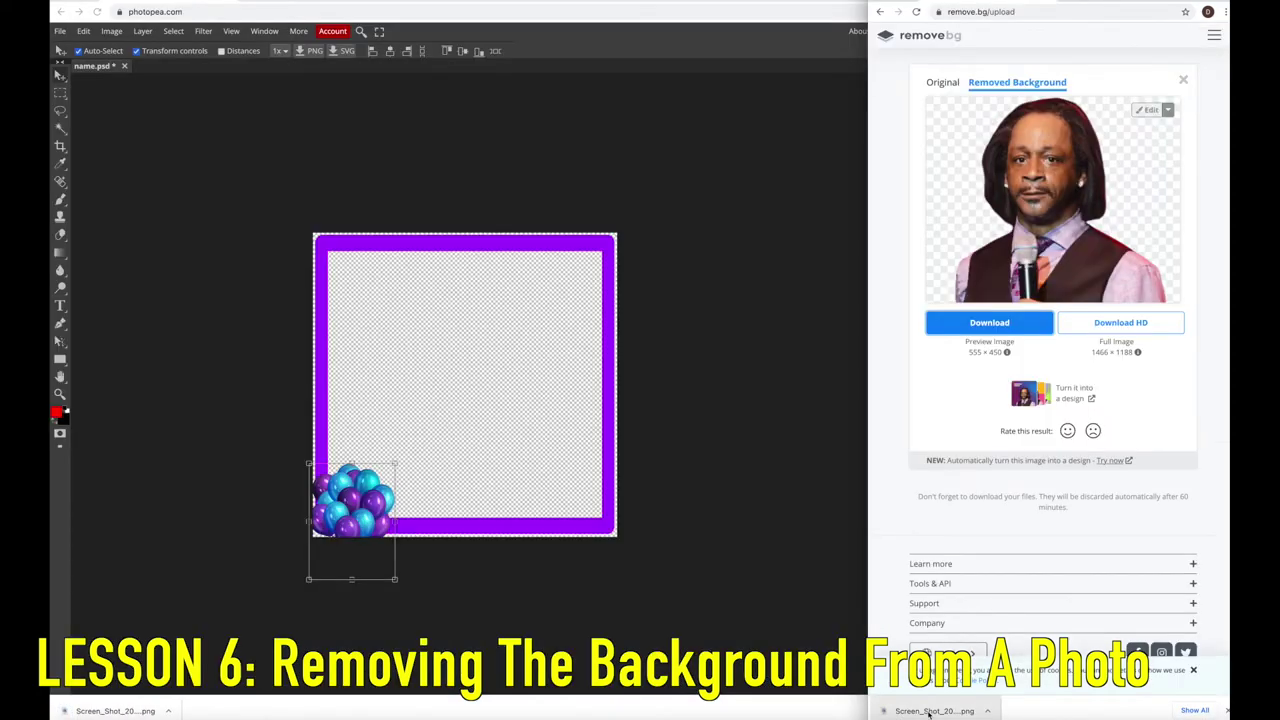
left_click_drag(929, 711, 576, 517)
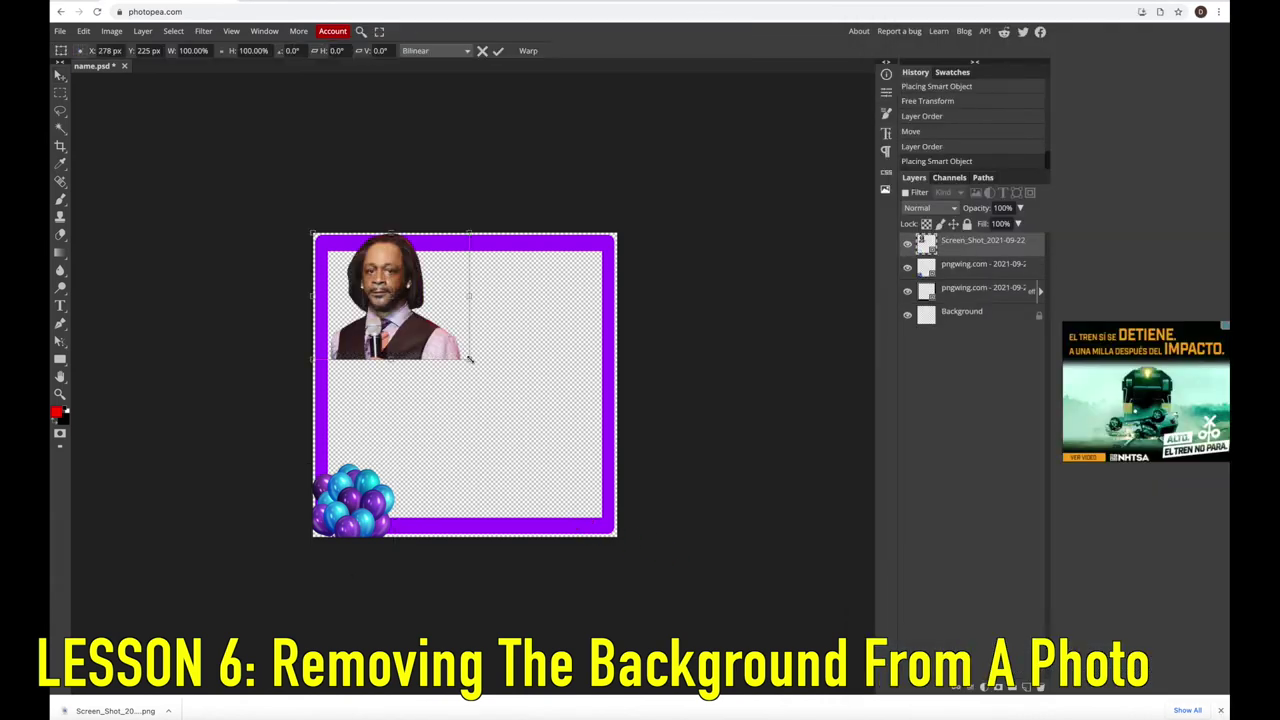
Try shrinking the photo cut-out to about 50% width and 65% height near the canvas's lower-right corner, and undo the transform
left_click_drag(469, 360, 608, 528)
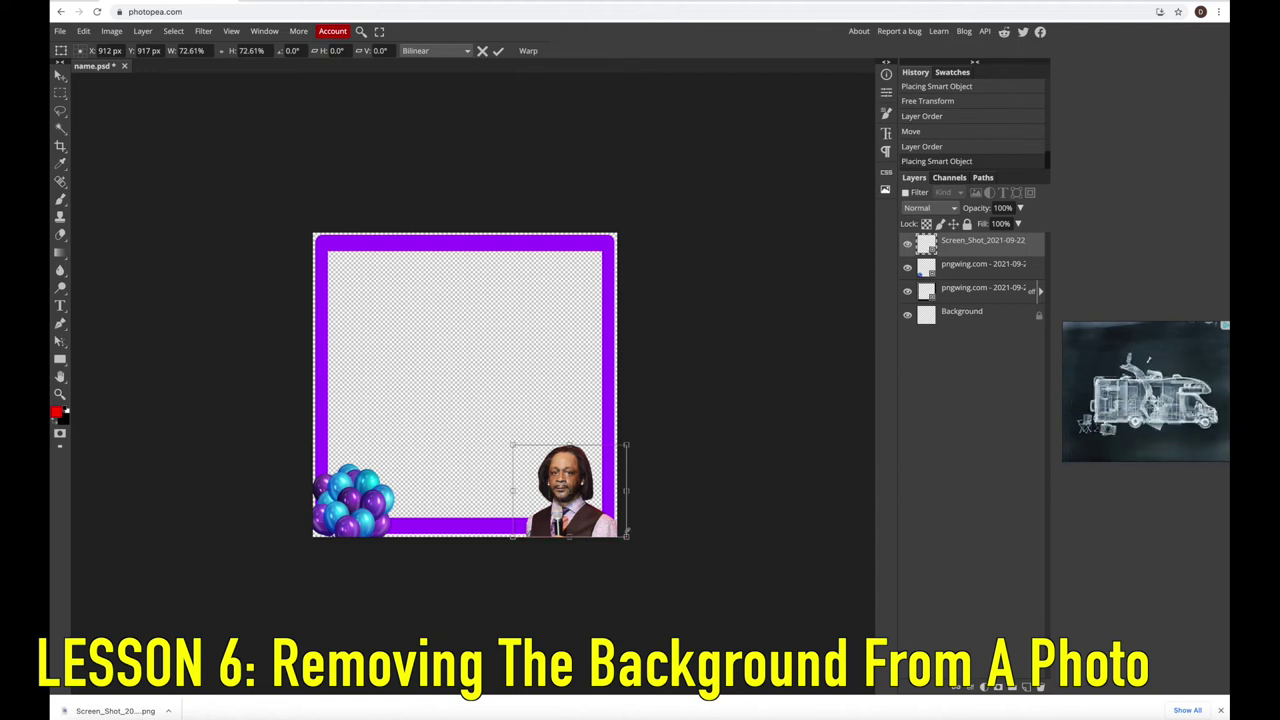
left_click_drag(627, 538, 592, 528)
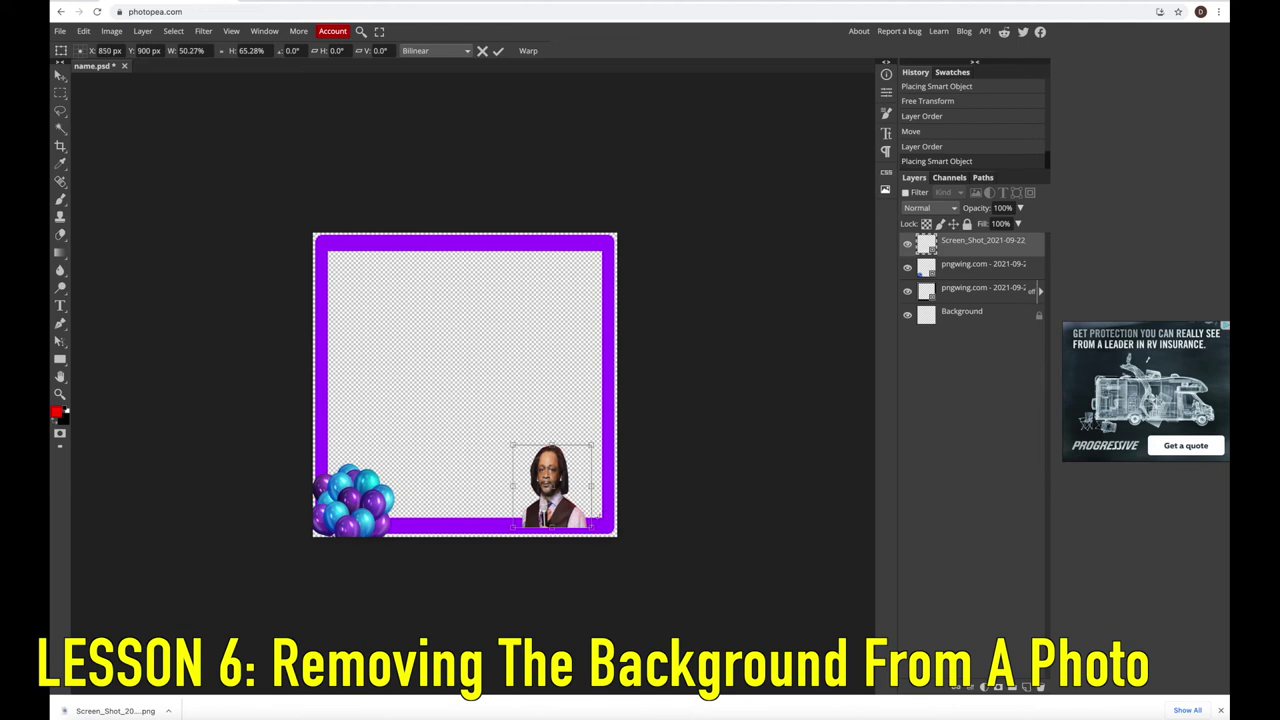
left_click(84, 31)
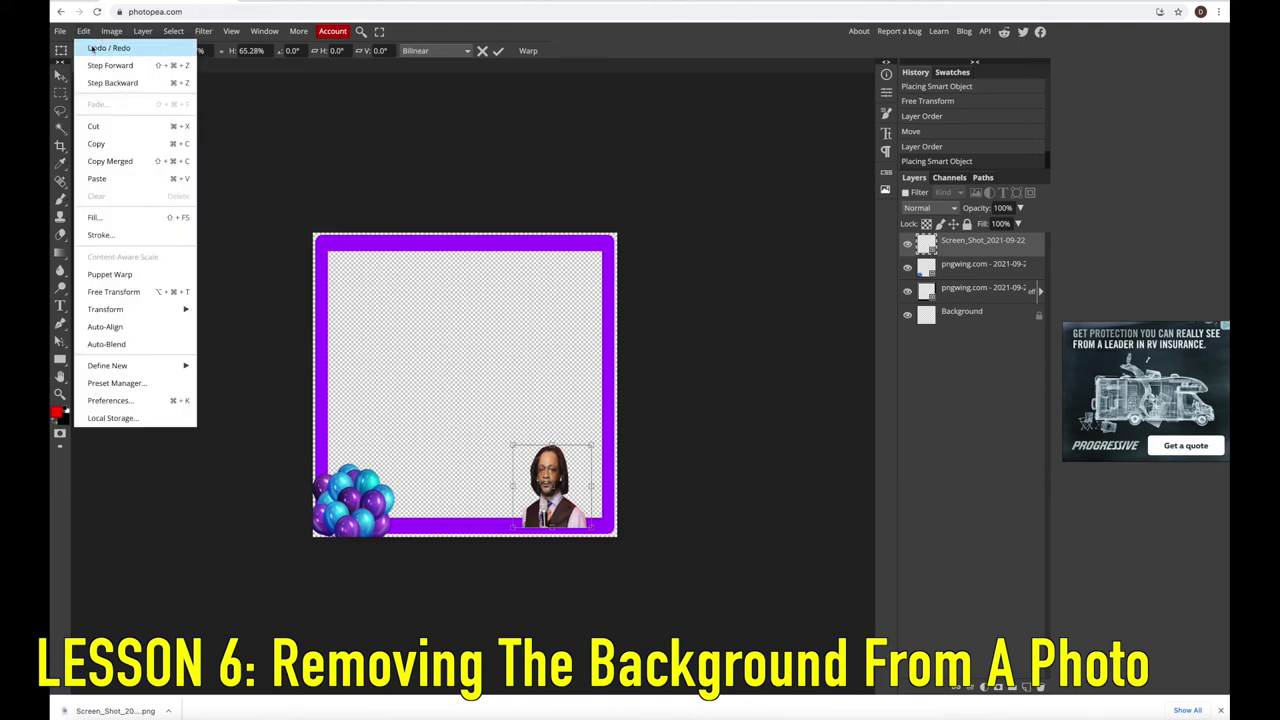
left_click(93, 49)
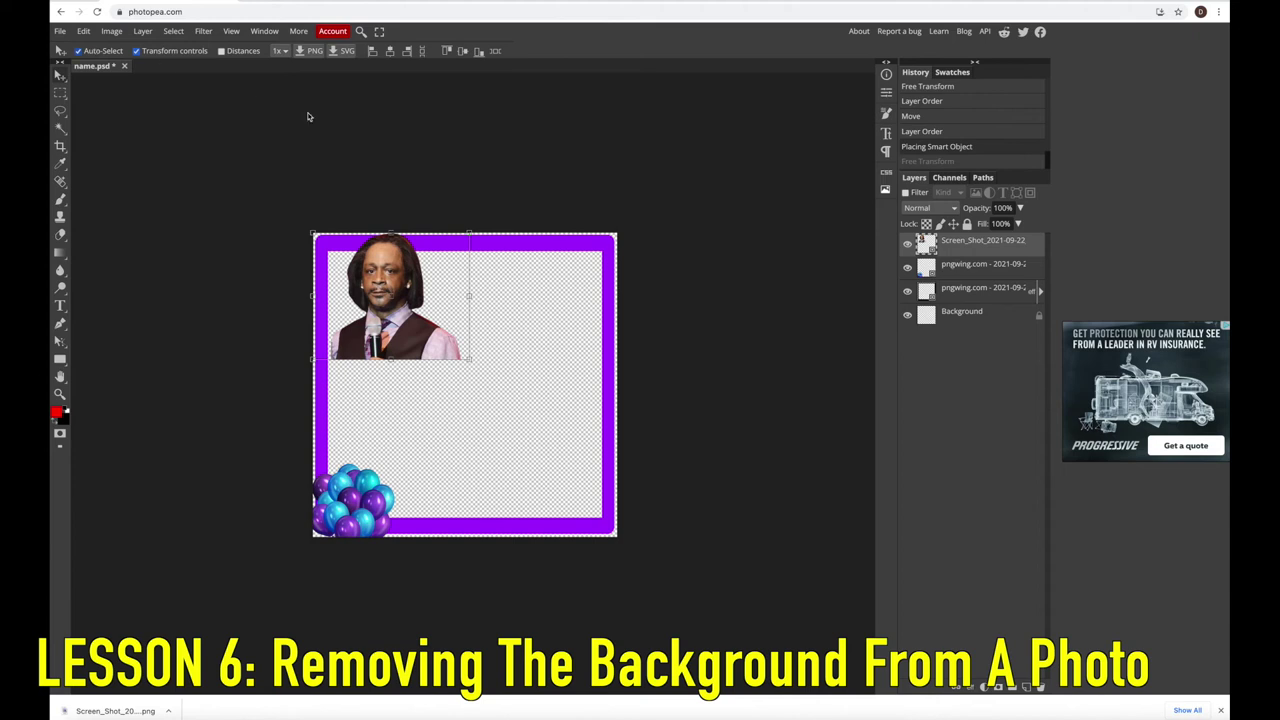
Scale the photo cut-out to about 65% over the balloons in the lower-left corner, and bring the balloons layer in front of it
left_click_drag(389, 257, 533, 445)
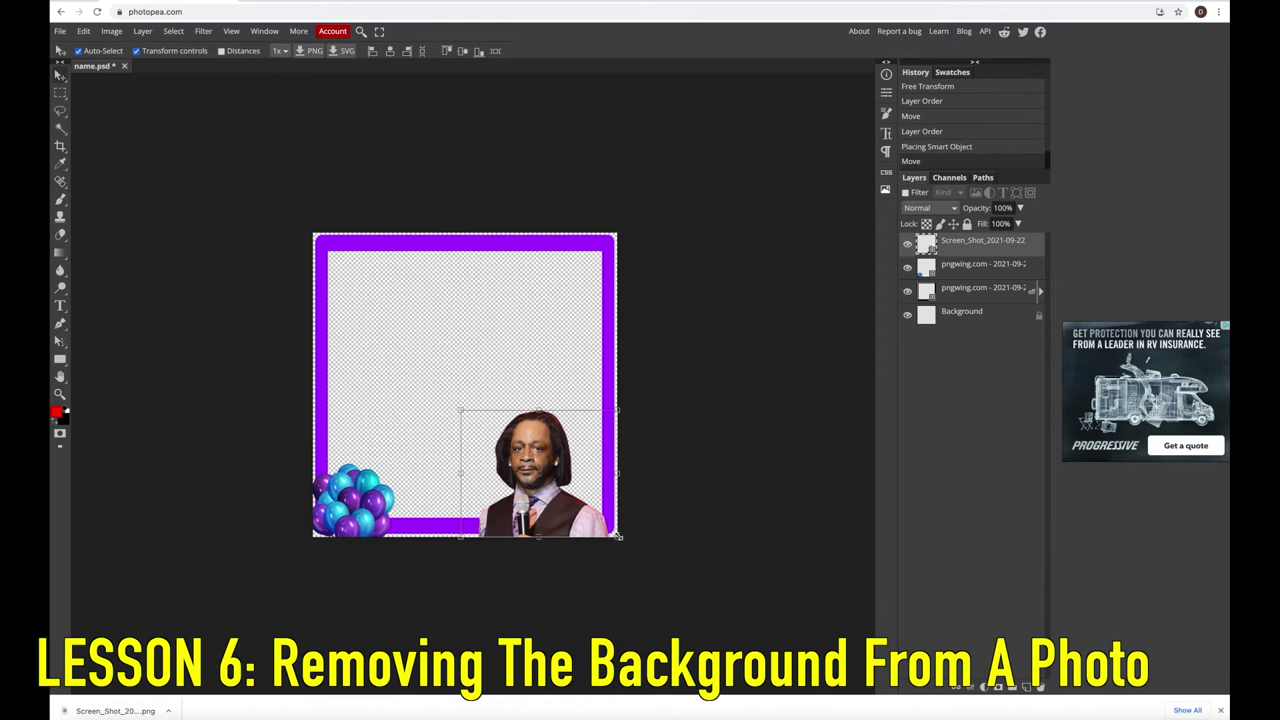
left_click_drag(618, 536, 406, 521)
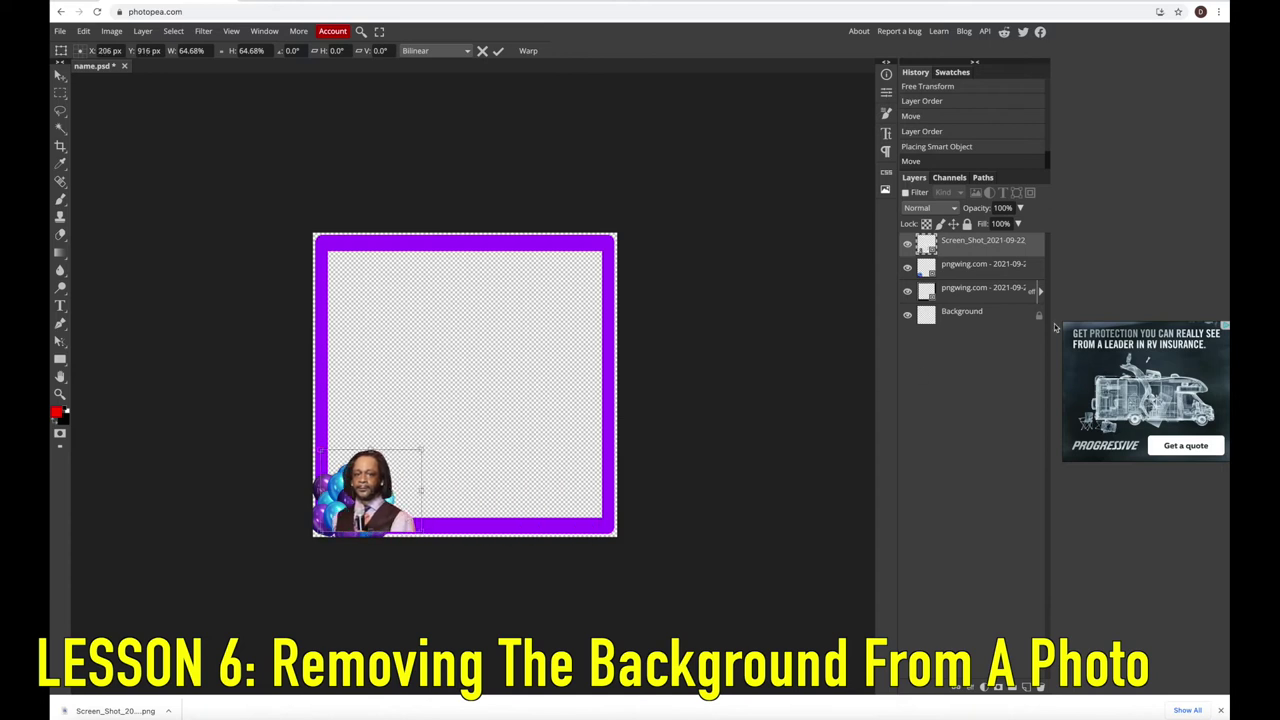
left_click_drag(976, 272, 975, 246)
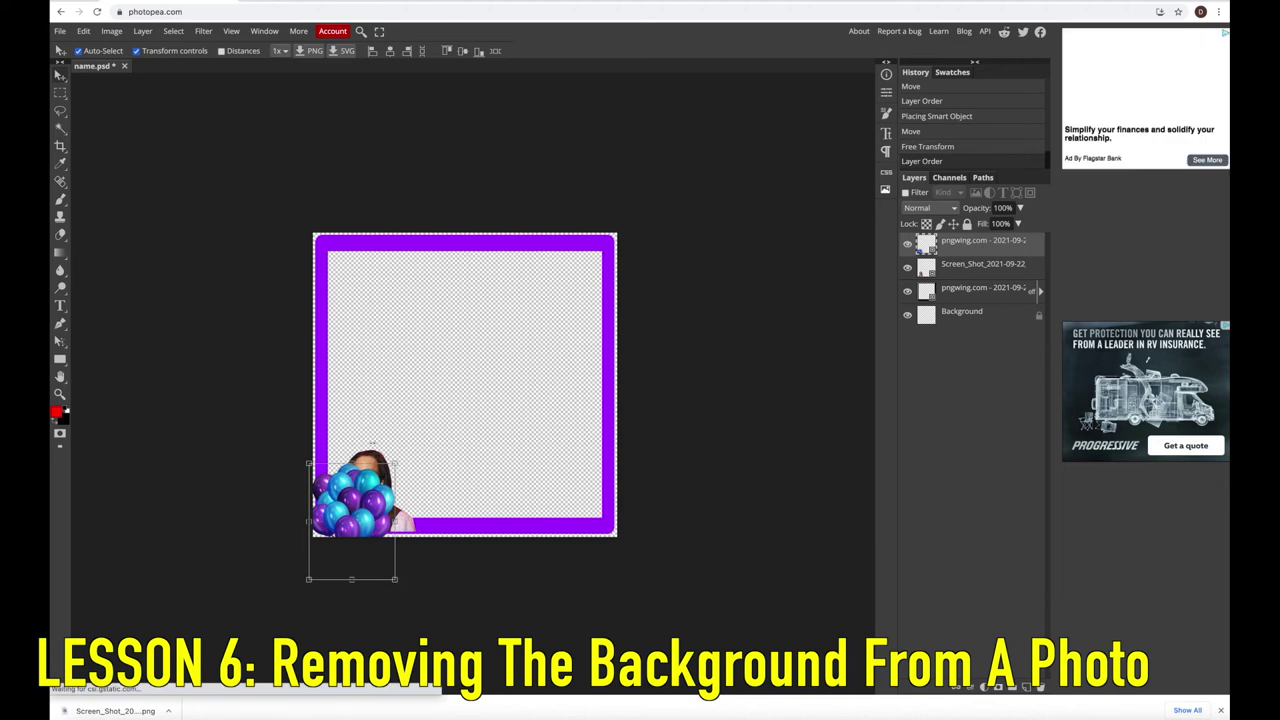
Shift the photo cut-out slightly left and enlarge it by about 95% so the head rises above the balloons
left_click(973, 268)
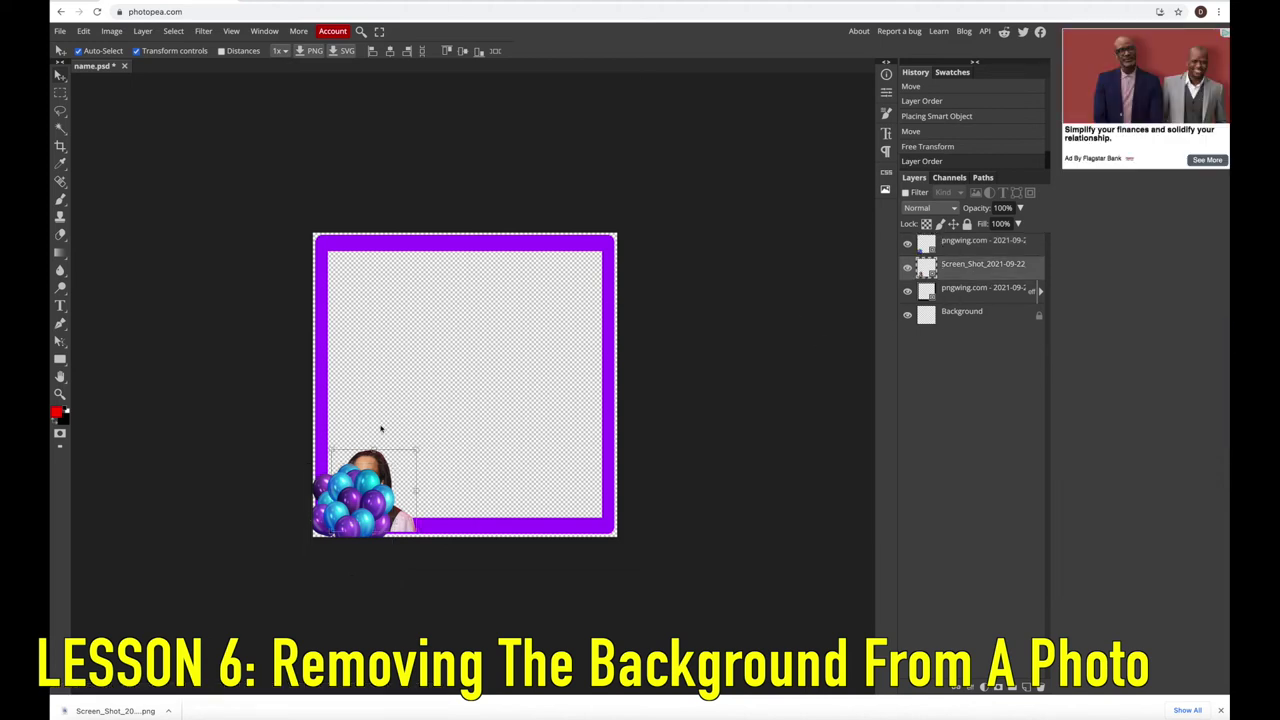
mouse_move(386, 472)
left_mouse_down()
mouse_move(398, 445)
mouse_move(372, 473)
left_mouse_up()
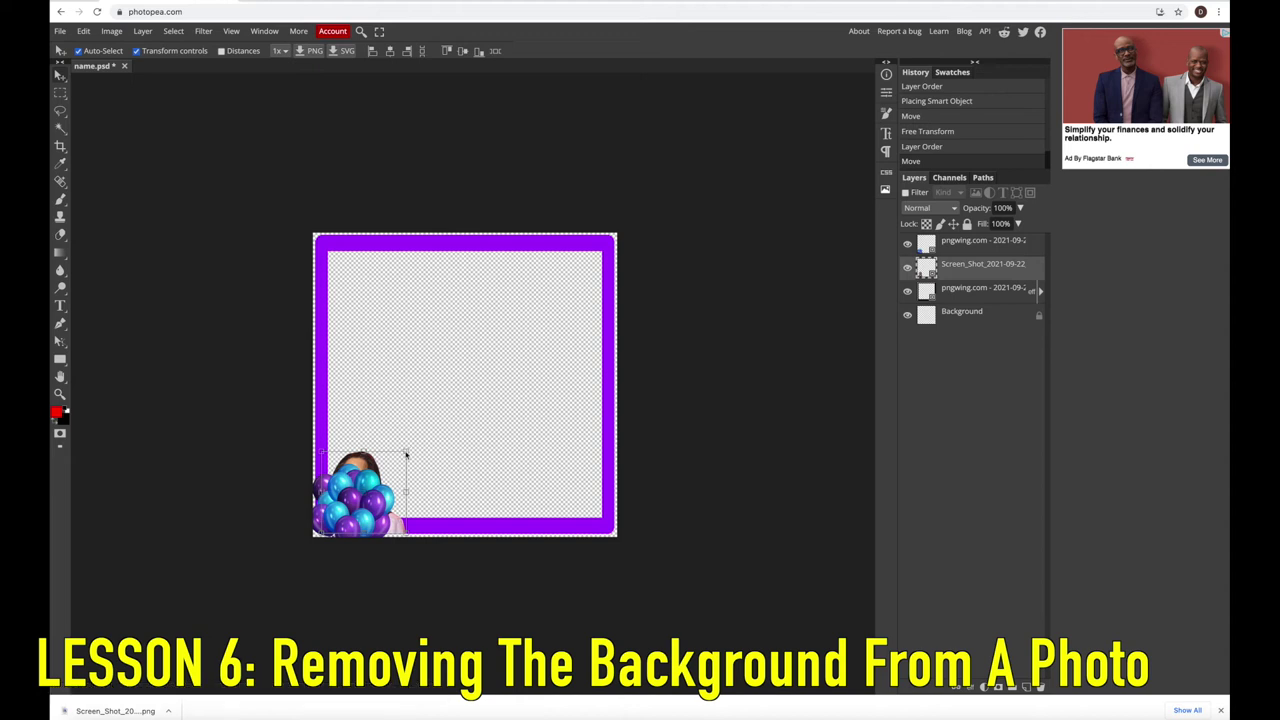
mouse_move(405, 455)
left_mouse_down()
mouse_move(584, 400)
mouse_move(500, 445)
mouse_move(470, 410)
mouse_move(408, 475)
left_mouse_up()
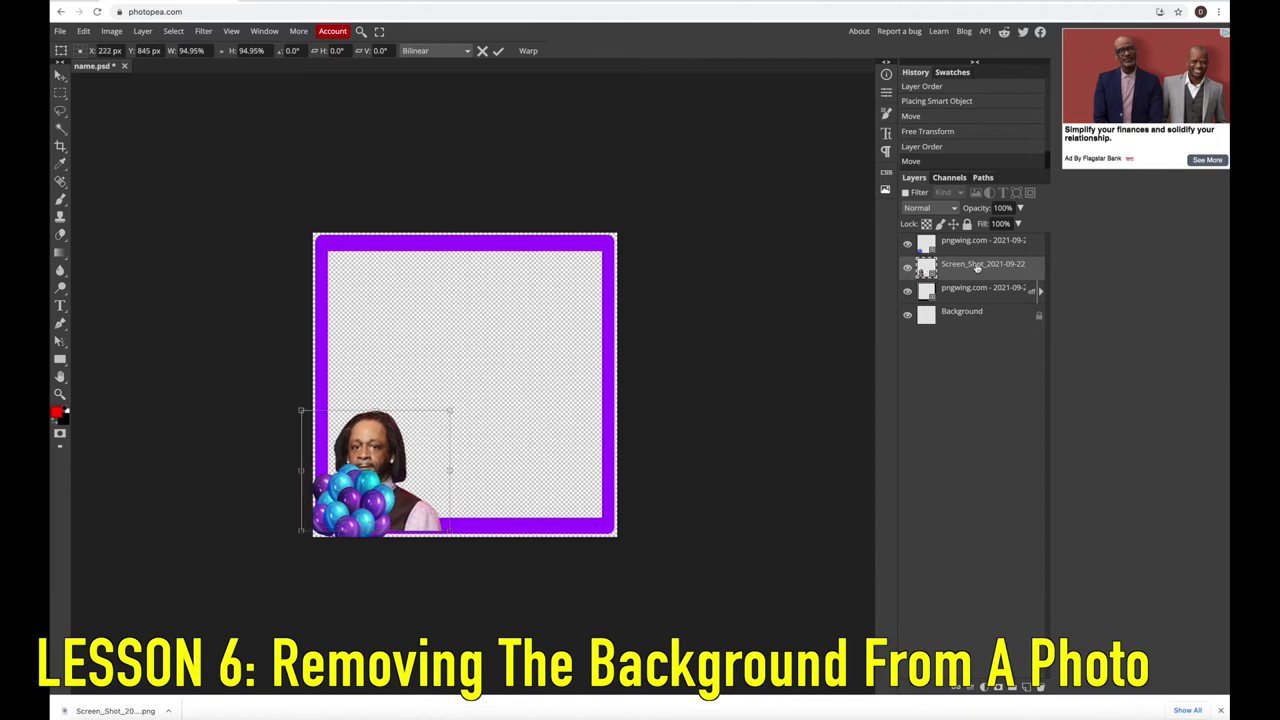
Bring the photo cut-out layer to the front, move it to the canvas's lower-right corner and scale it to about 80%
left_click_drag(984, 266, 980, 242)
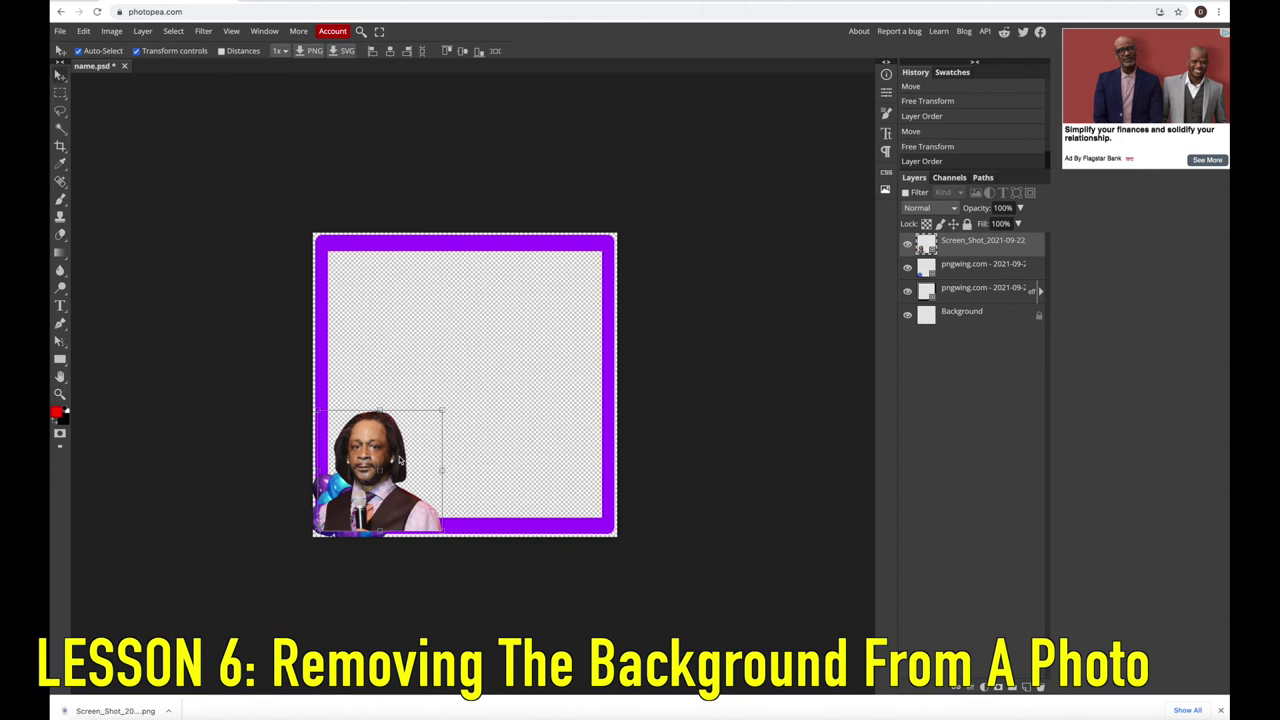
left_click_drag(402, 470, 598, 465)
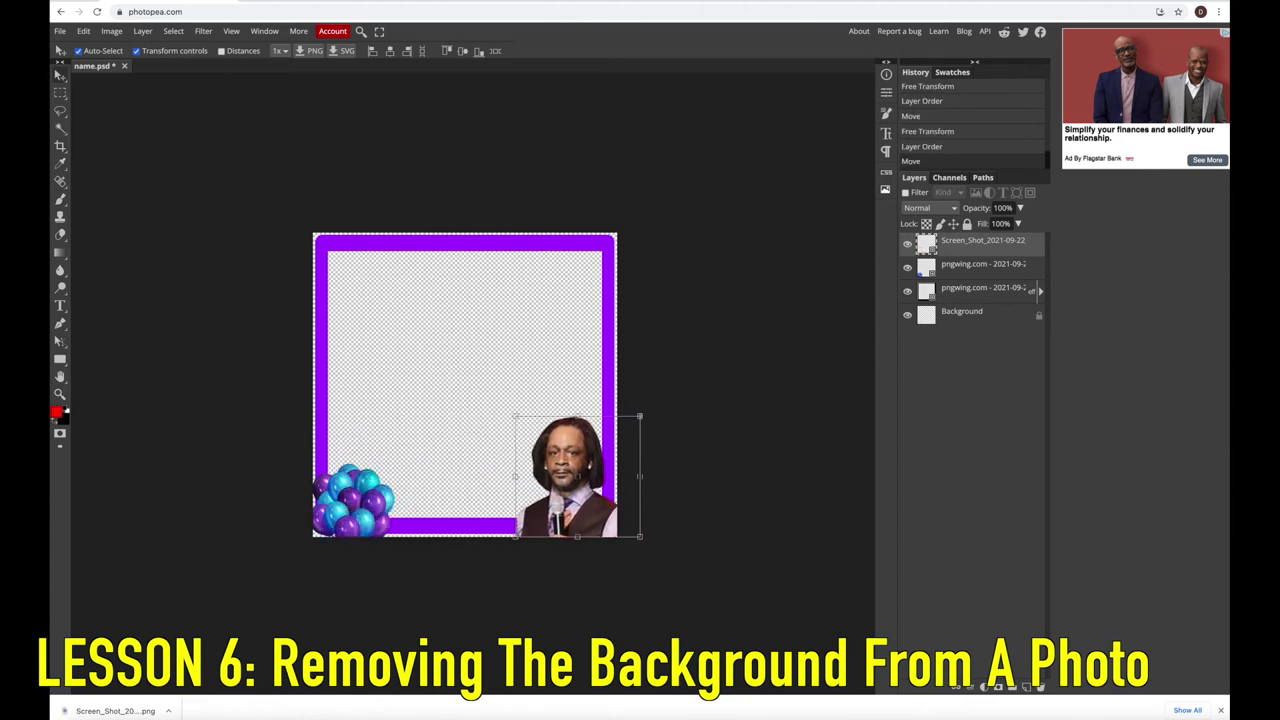
left_click(641, 414)
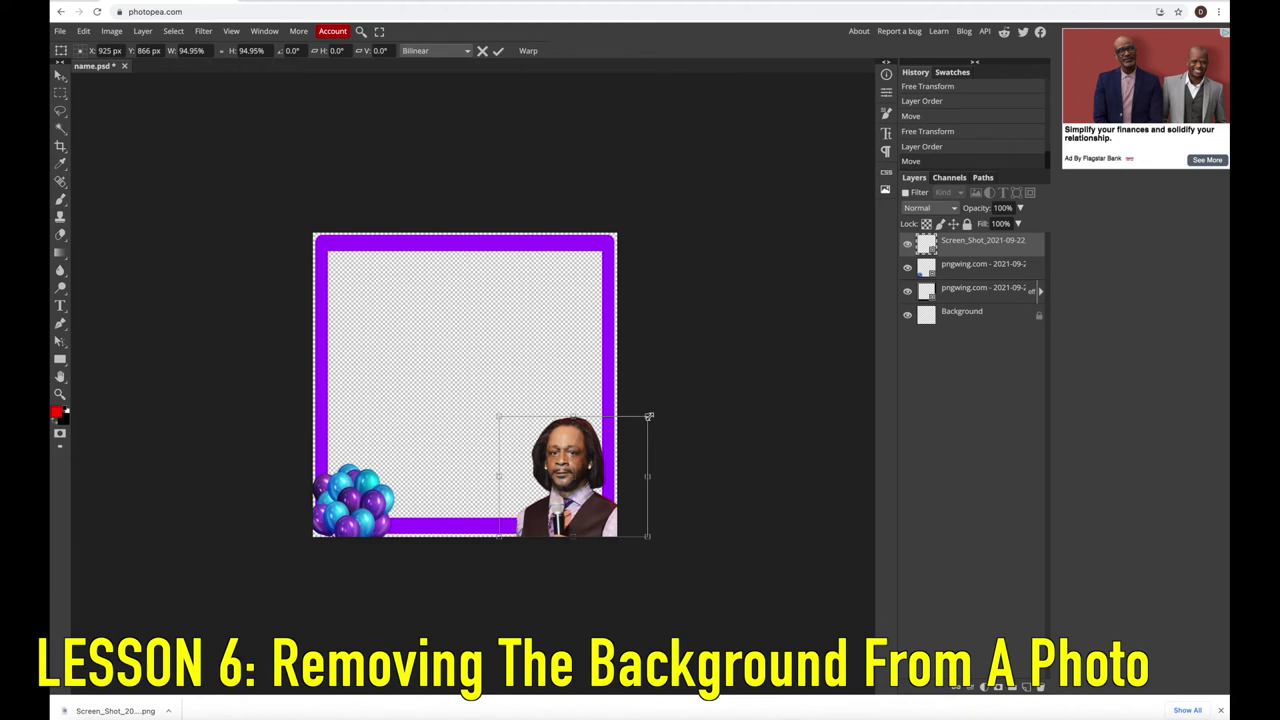
left_click_drag(648, 417, 609, 453)
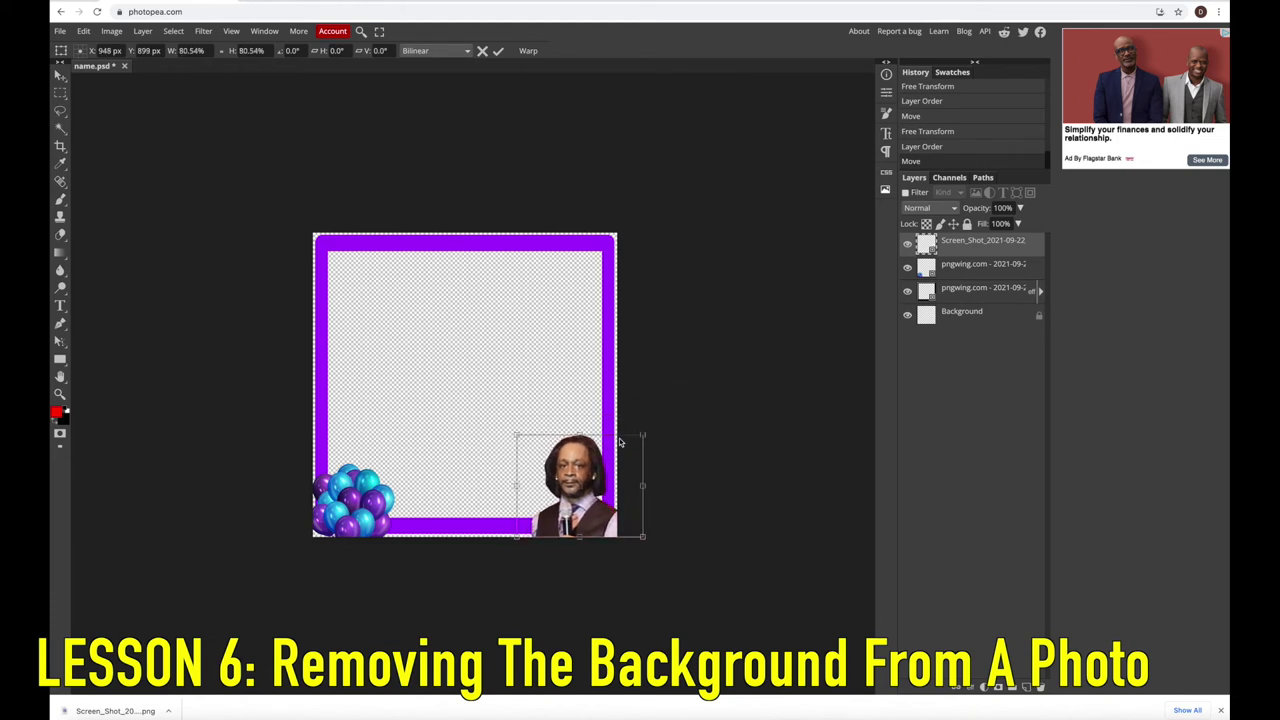
key("Return")
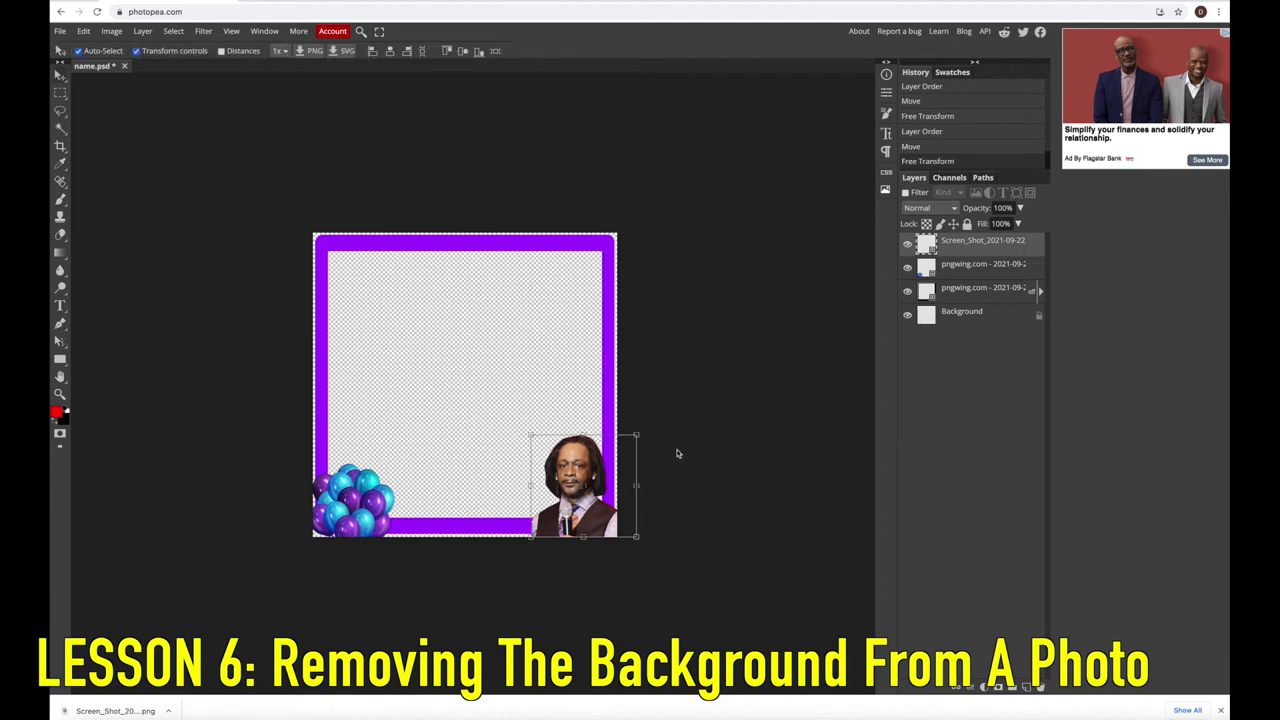
left_click(61, 308)
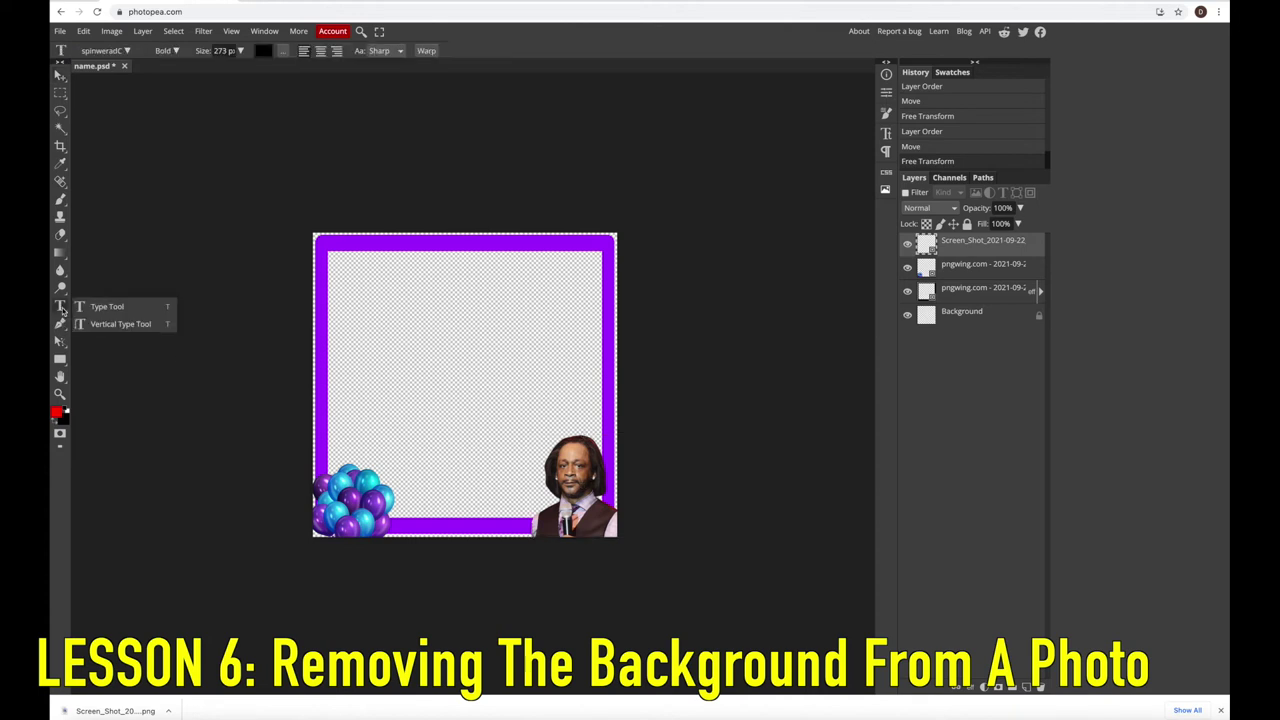
left_click(119, 310)
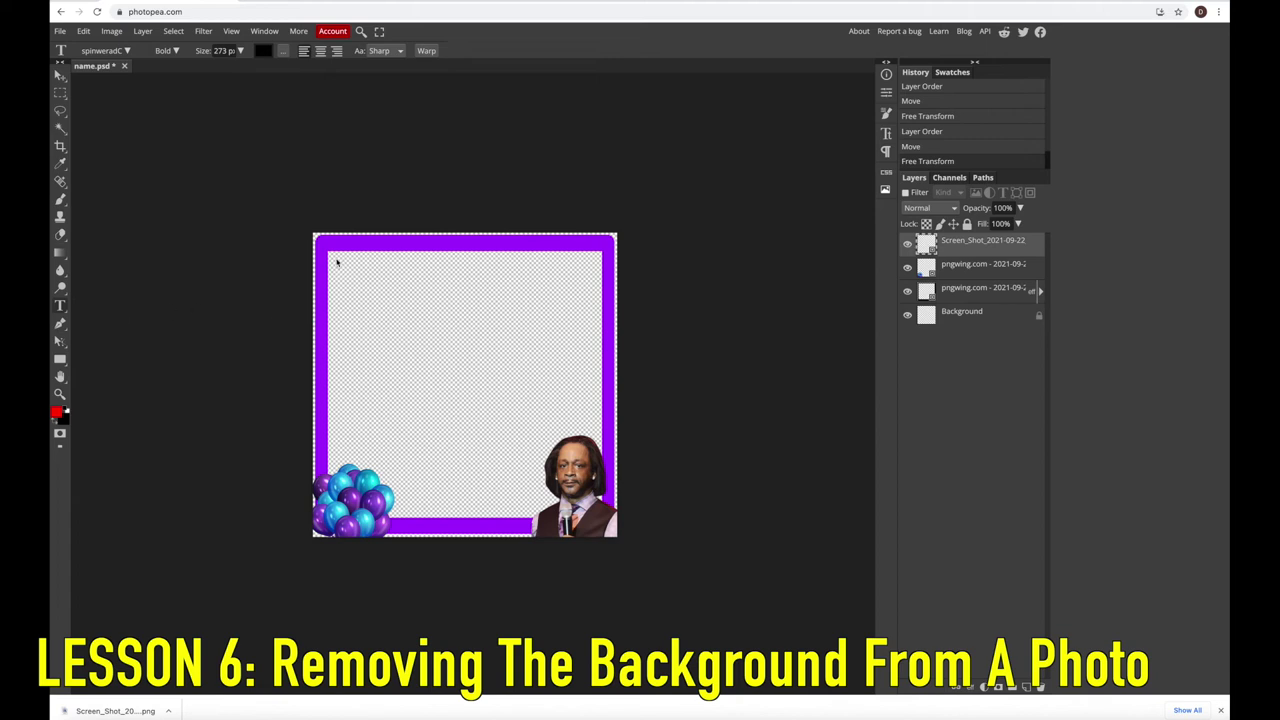
left_click_drag(336, 262, 591, 302)
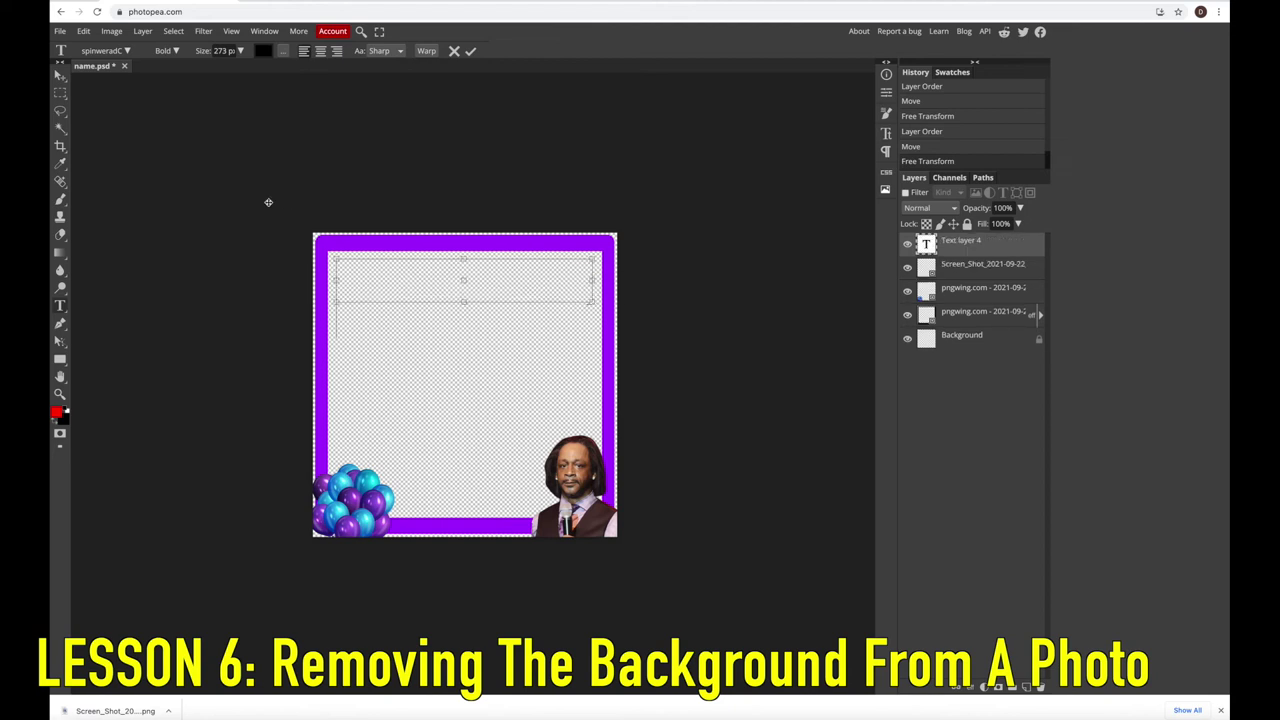
left_click(240, 50)
mouse_move(229, 68)
left_mouse_down()
mouse_move(211, 72)
mouse_move(231, 69)
left_mouse_up()
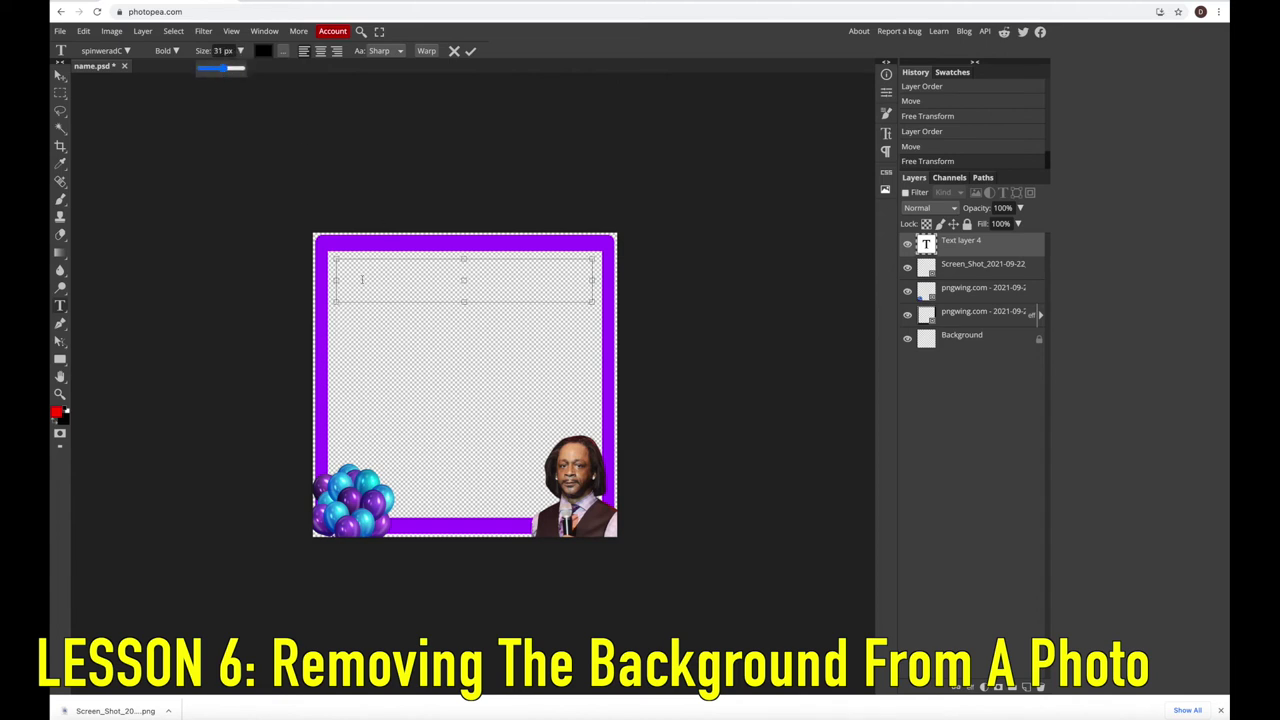
left_click(362, 279)
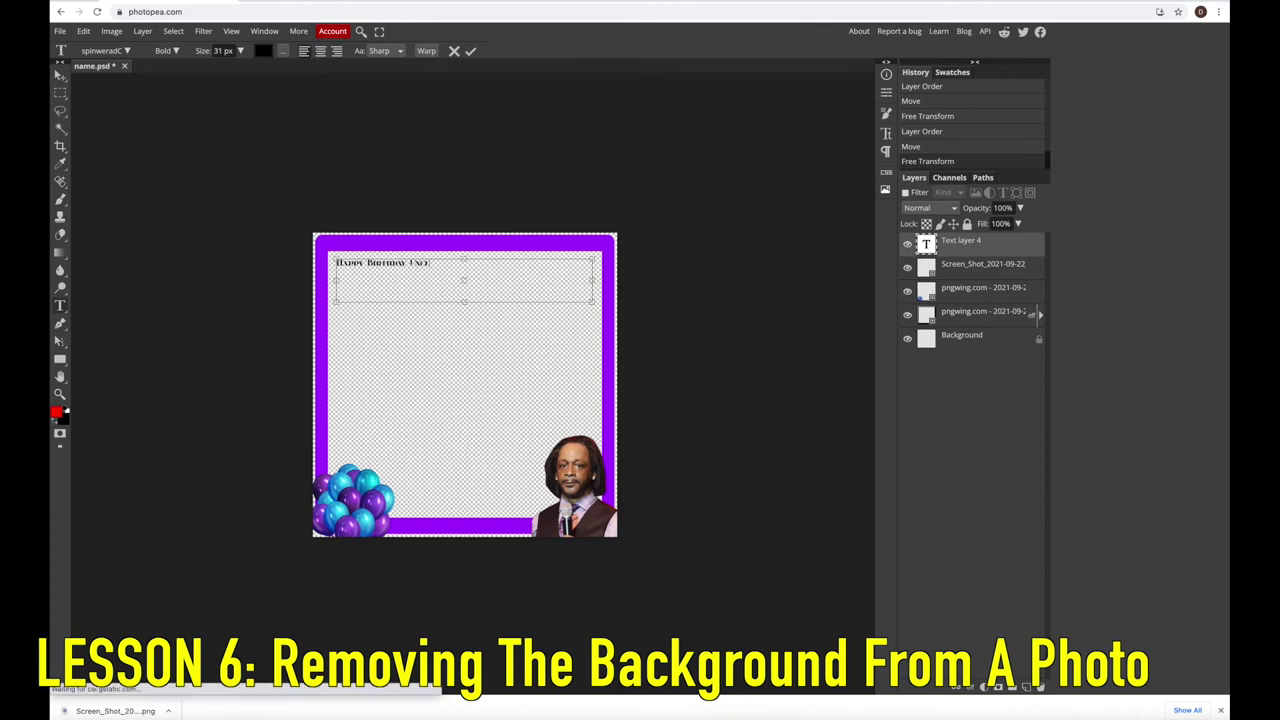
type("cle")
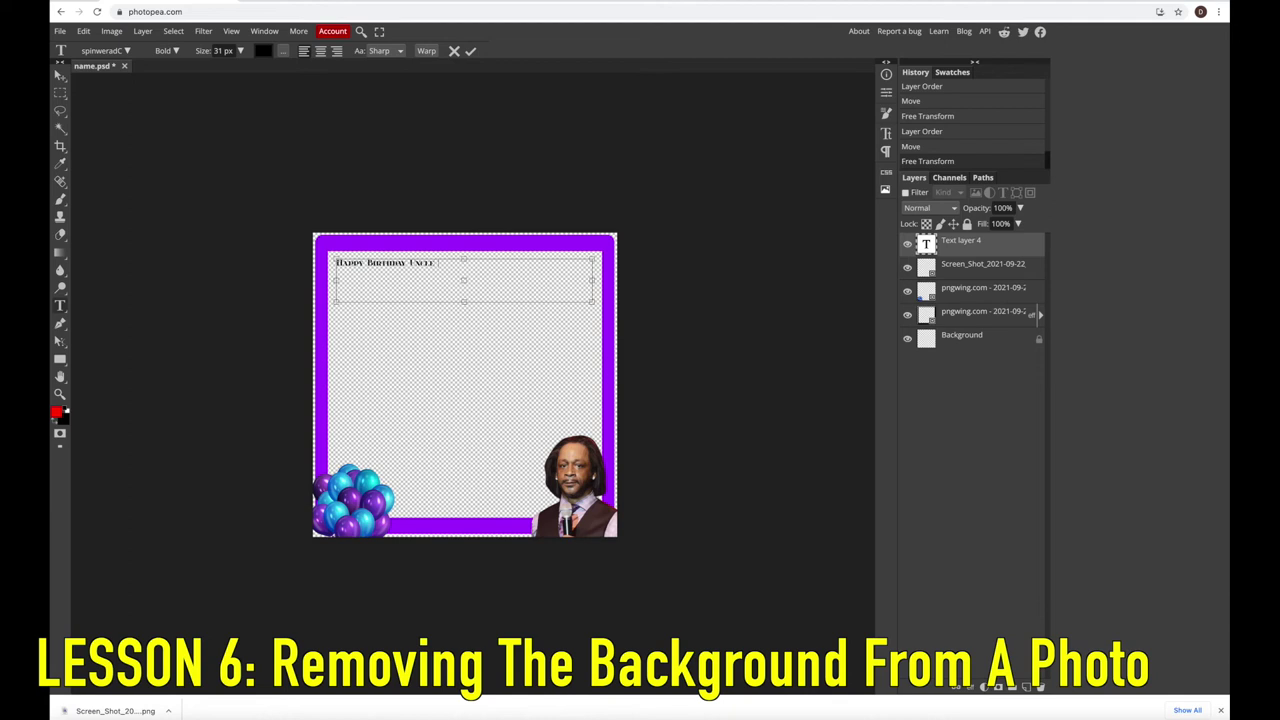
type(" Kat We")
key("super+a")
key("Right")
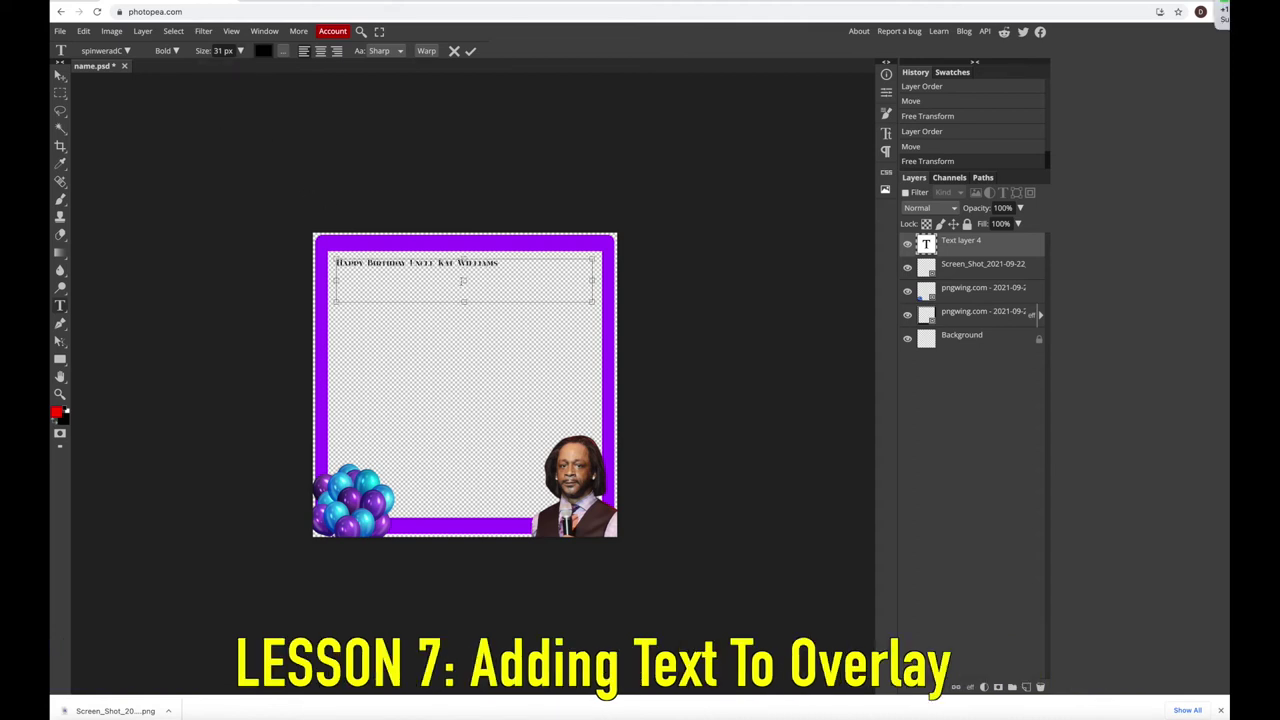
Set the whole birthday text to 47 px and shorten the text box to fit the single line
key("super+a")
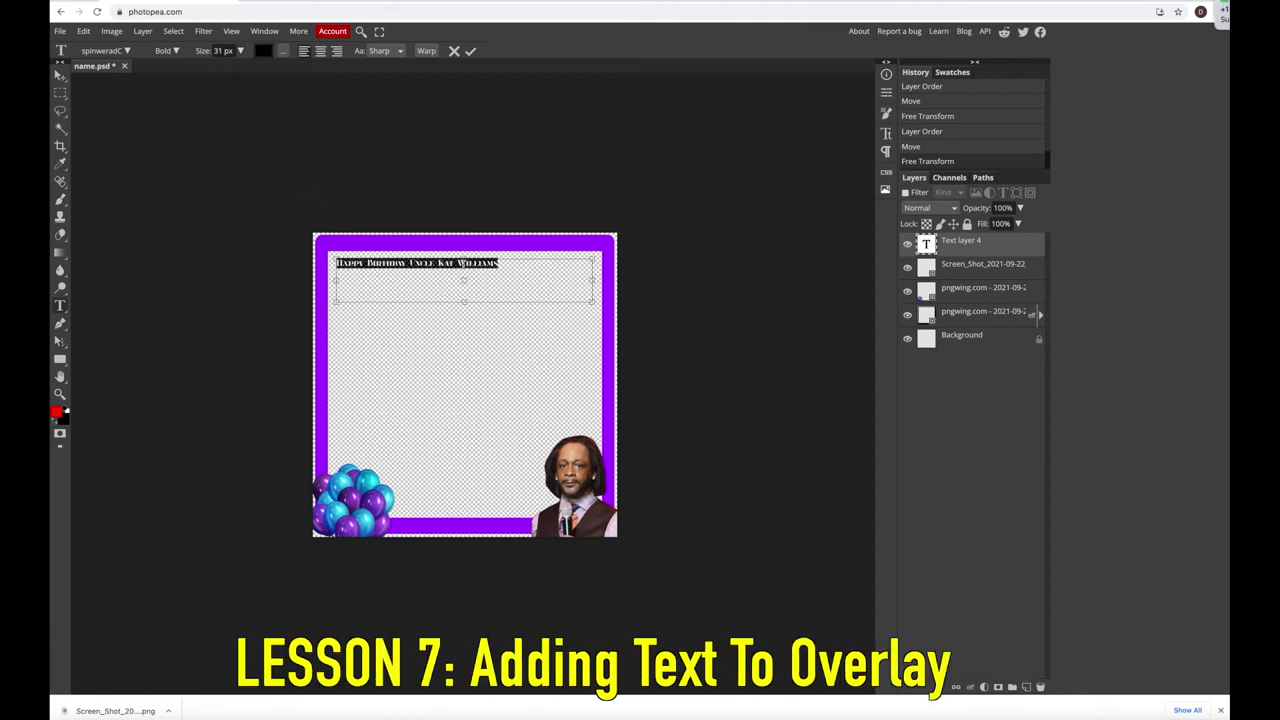
left_click(239, 51)
left_click_drag(216, 70, 228, 71)
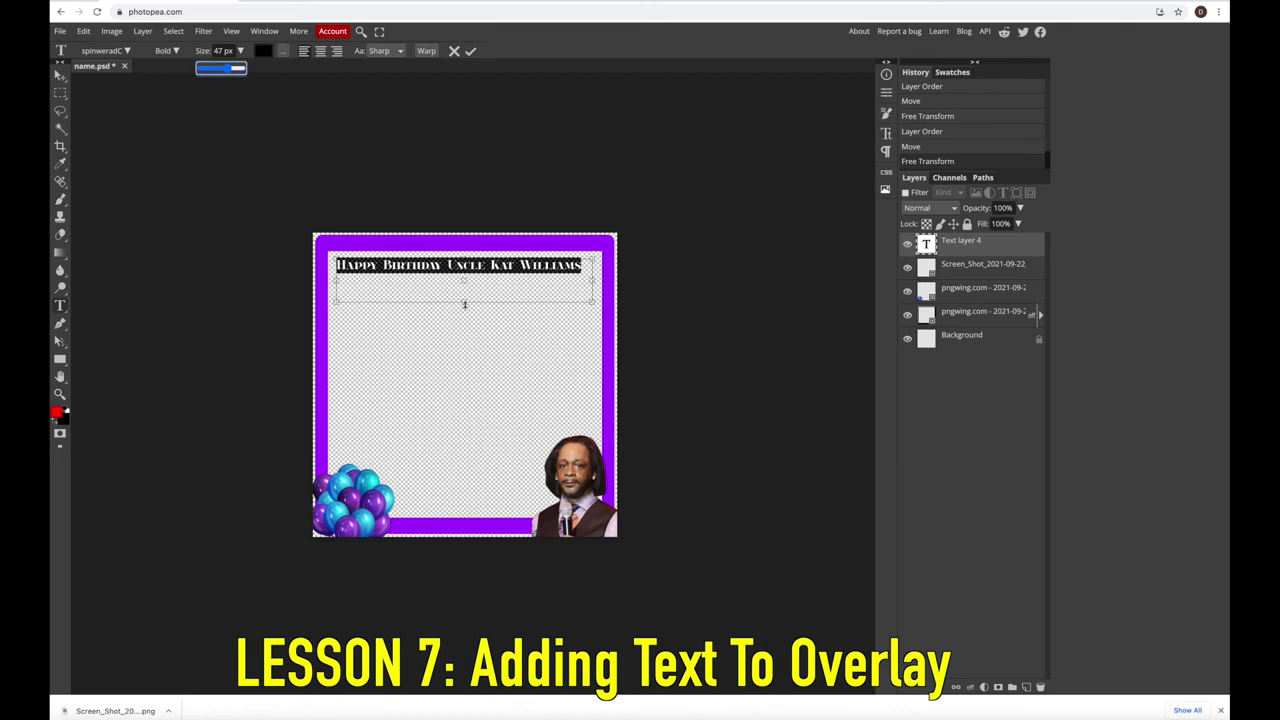
left_click_drag(464, 304, 465, 281)
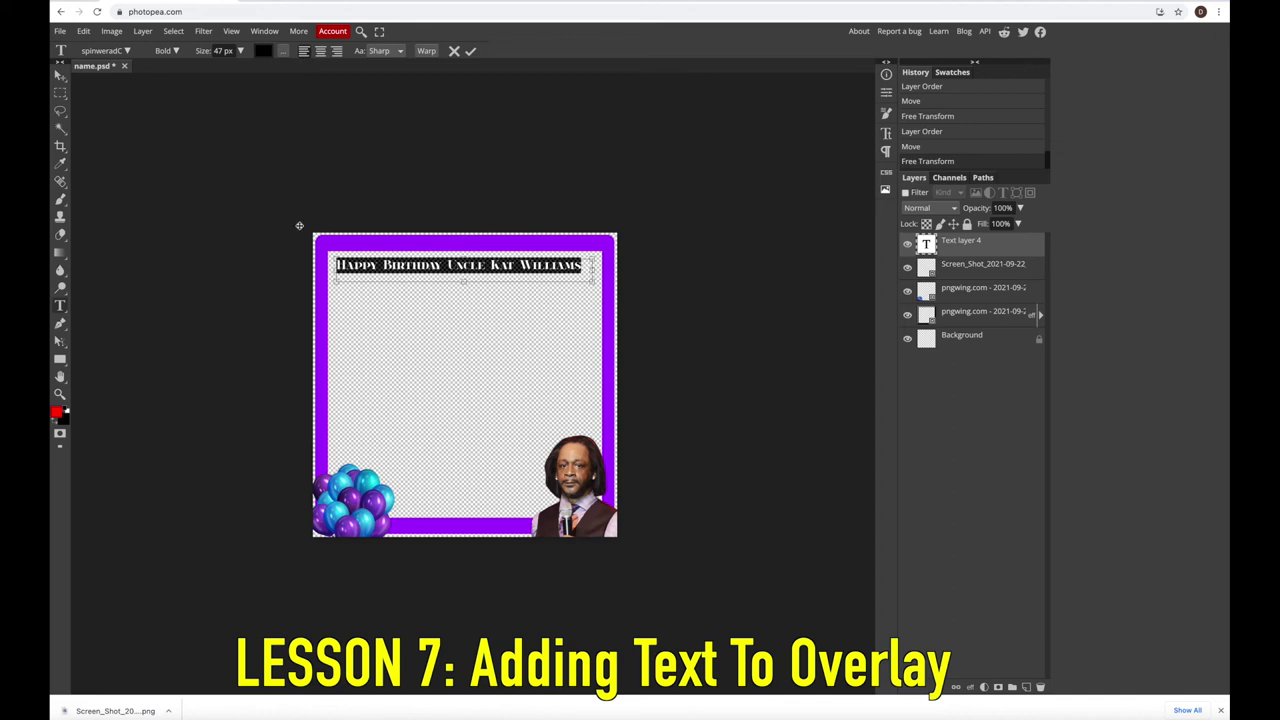
Move the birthday text just above the photo cut-out, trying its layer behind the photo and balloons before returning it to the front
left_click(60, 76)
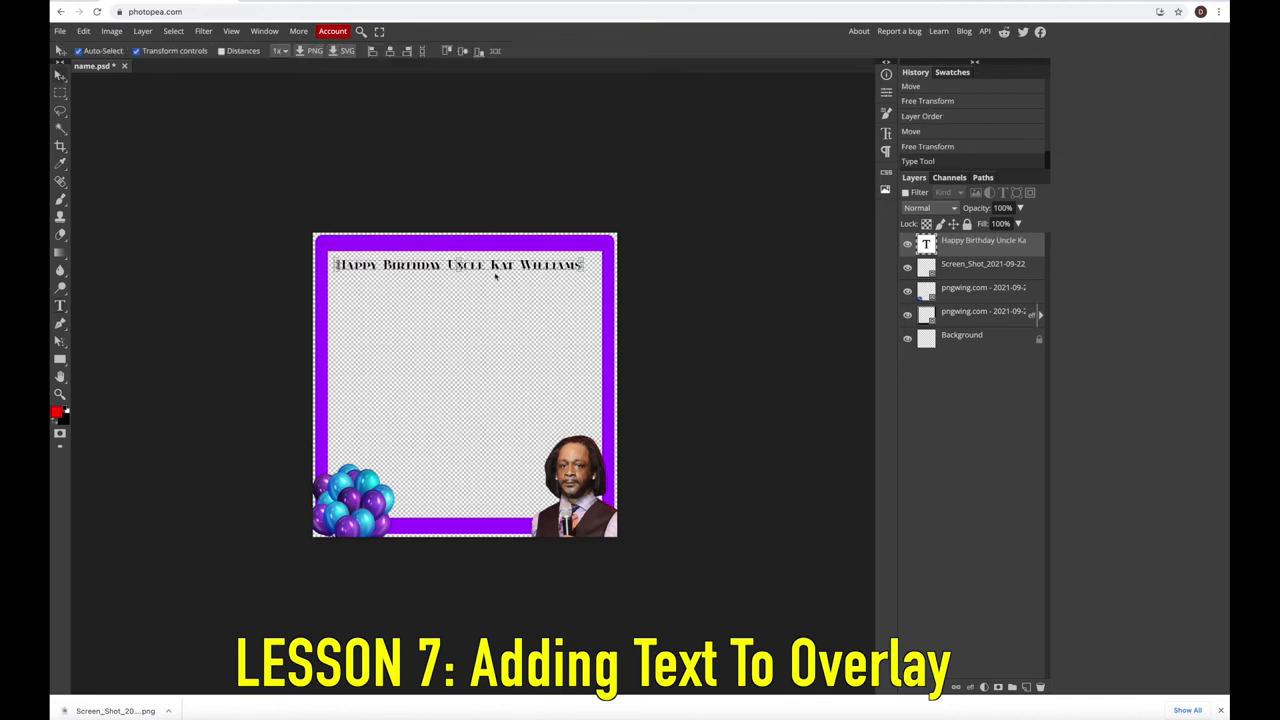
left_click_drag(492, 266, 542, 454)
left_click_drag(990, 245, 985, 317)
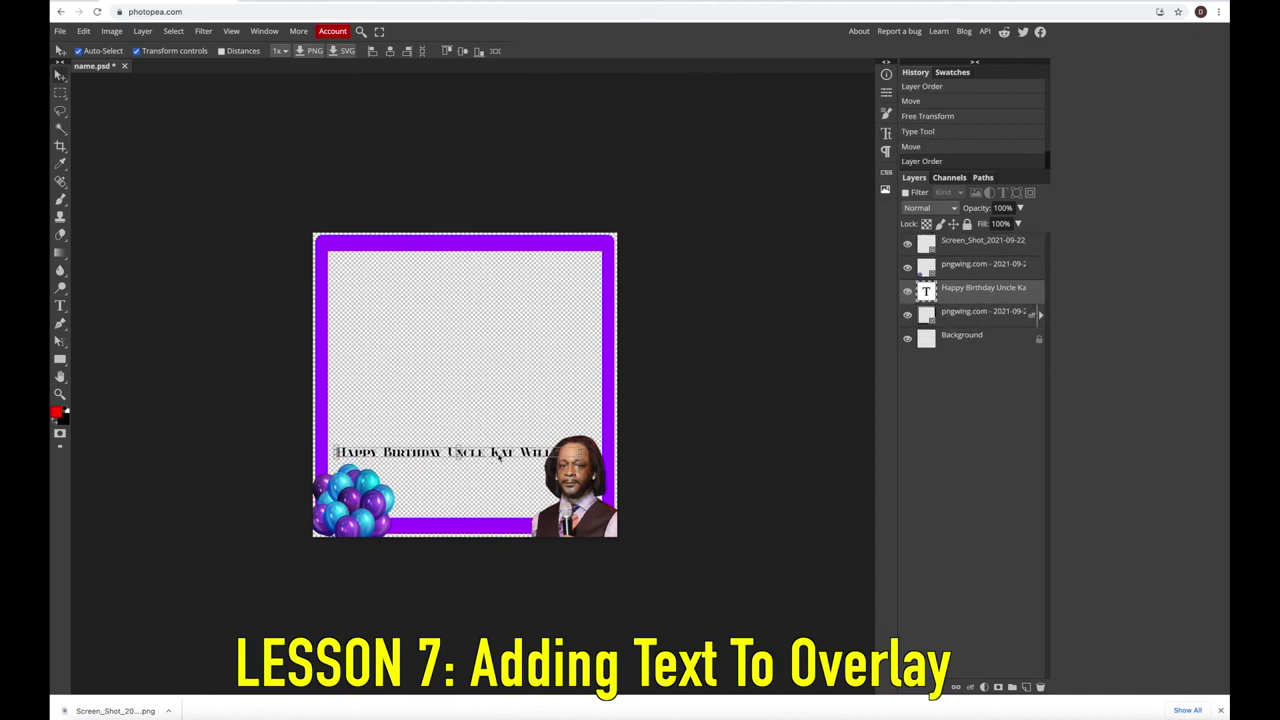
left_click_drag(498, 455, 506, 426)
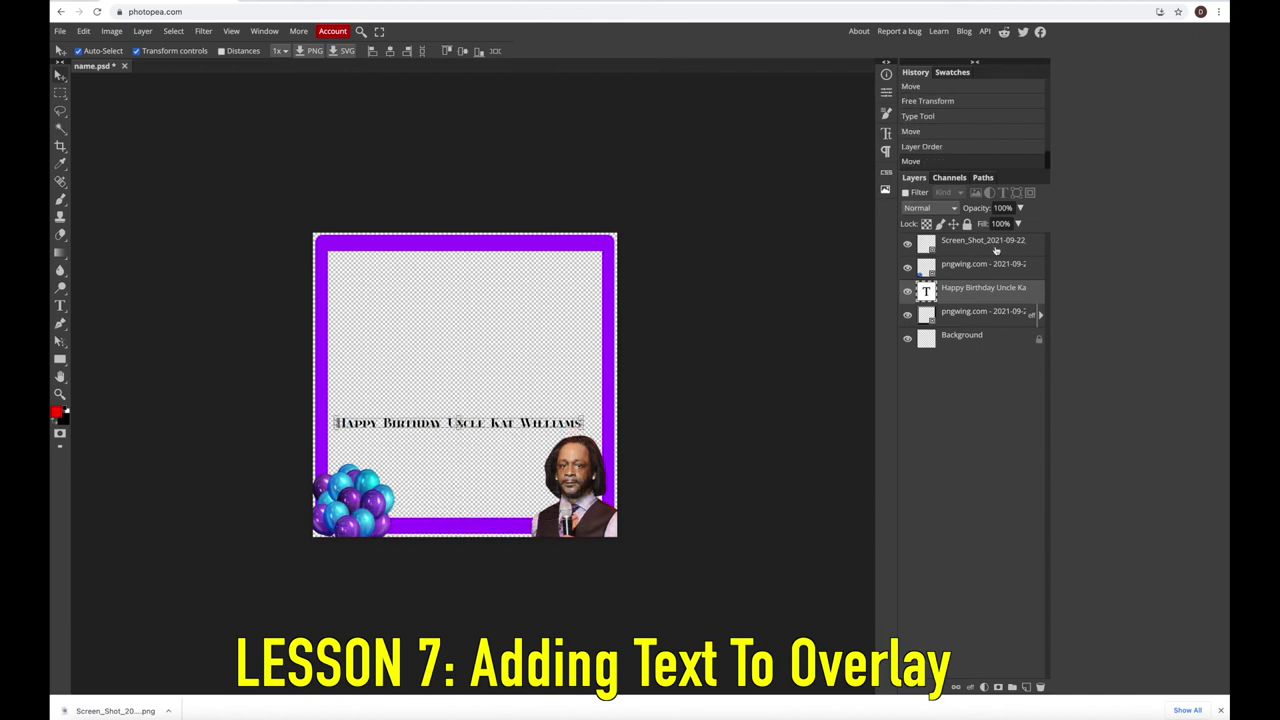
left_click_drag(962, 292, 957, 245)
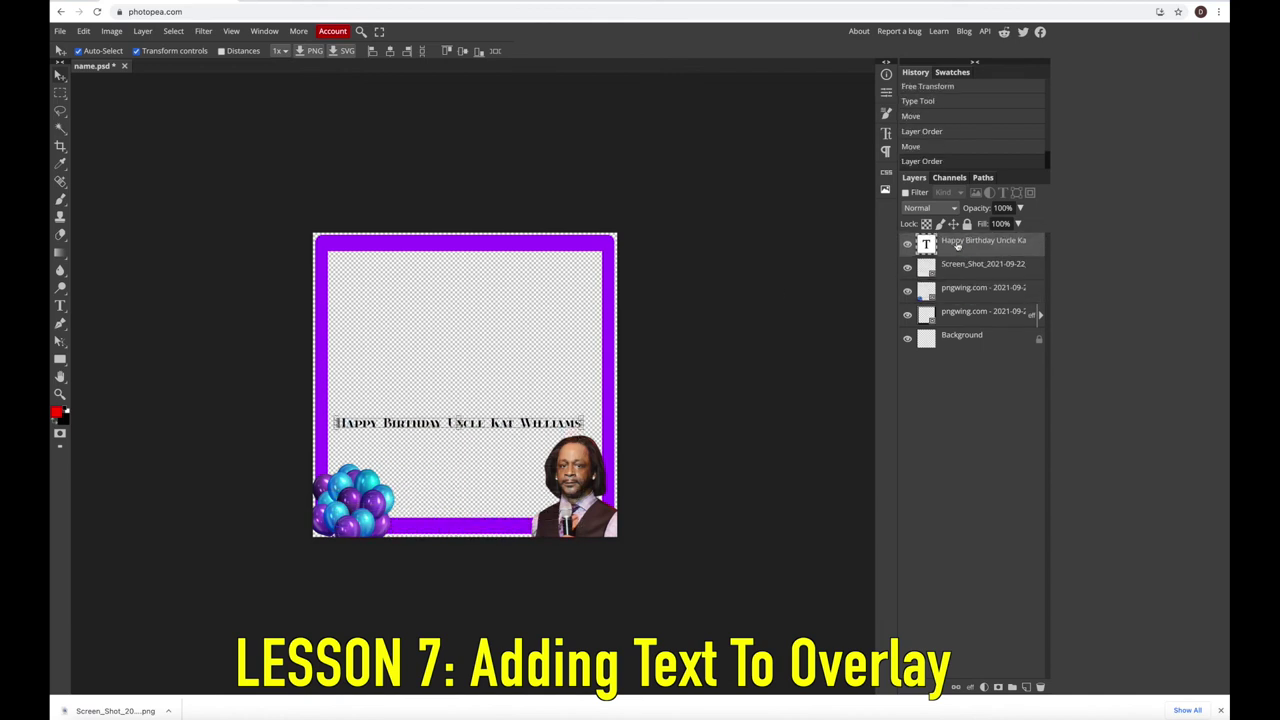
Apply a purple Color Overlay layer style to the birthday text
double_click(1035, 252)
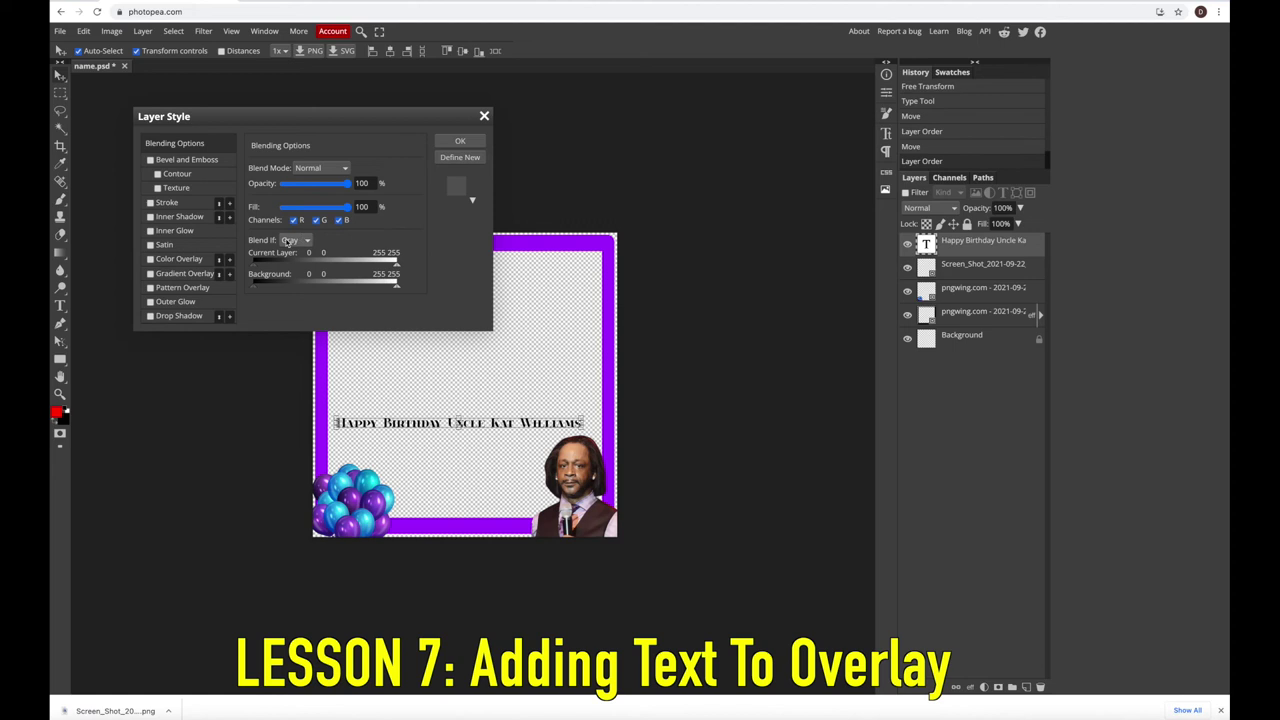
left_click(151, 259)
left_click(460, 141)
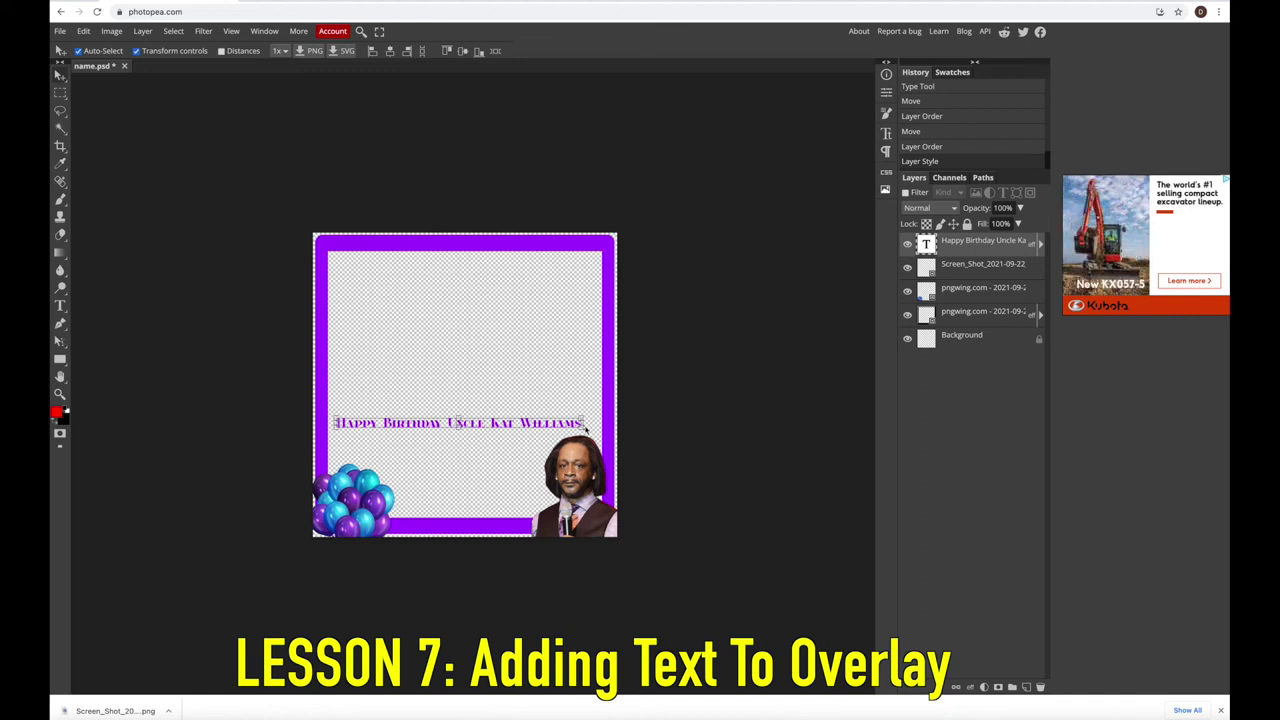
Stretch the birthday text to about 336% height and place it just inside the frame's upper edge
mouse_move(582, 422)
left_mouse_down()
mouse_move(615, 348)
mouse_move(576, 399)
left_mouse_up()
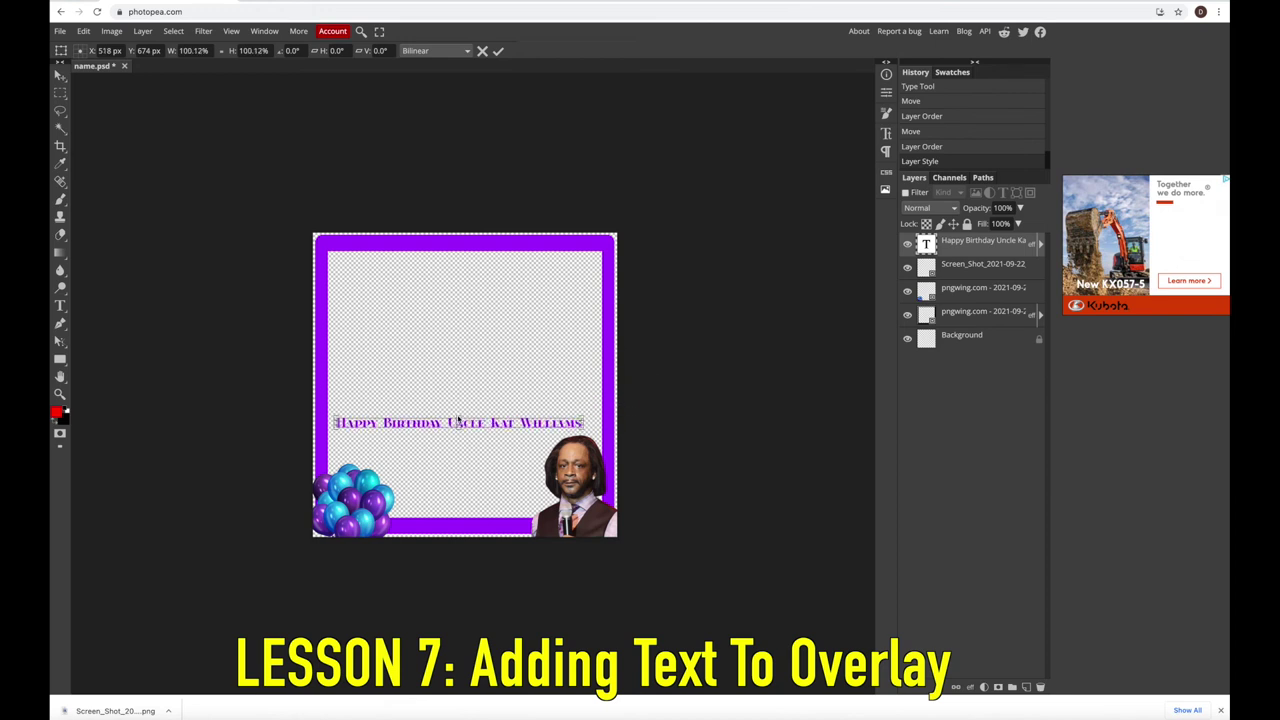
left_click_drag(458, 419, 483, 509)
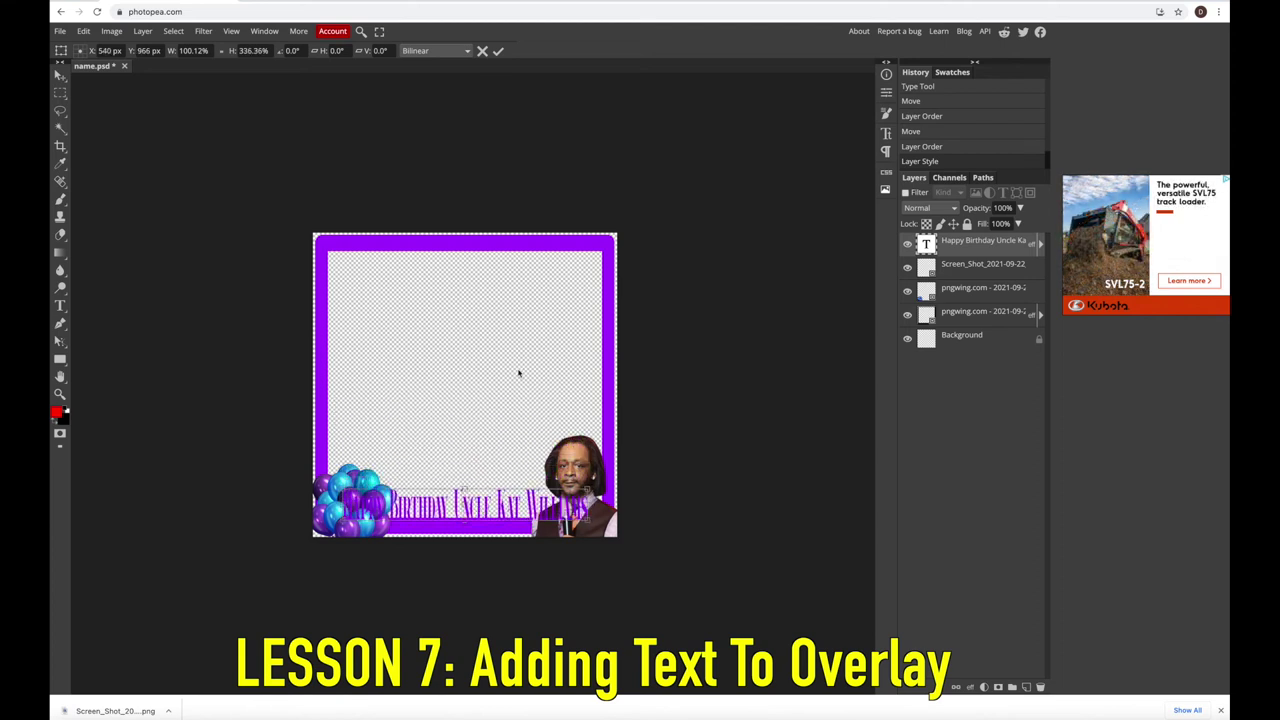
key("Return")
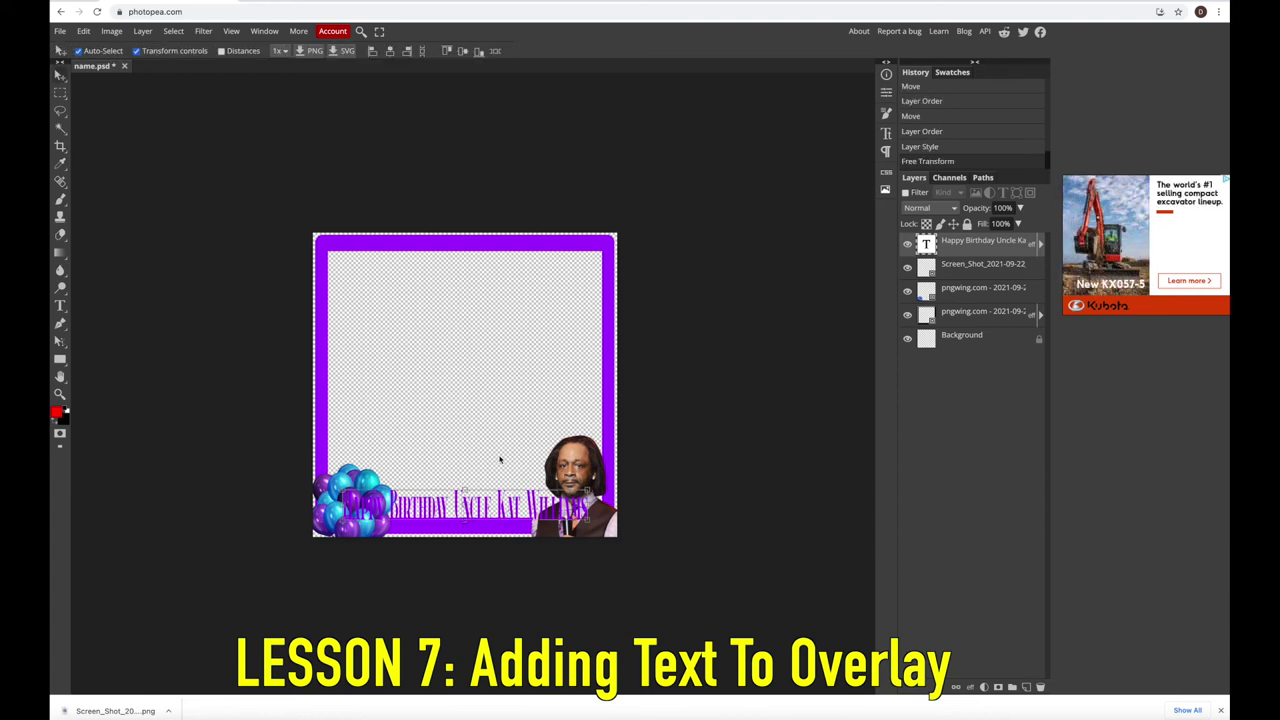
left_click_drag(488, 503, 484, 280)
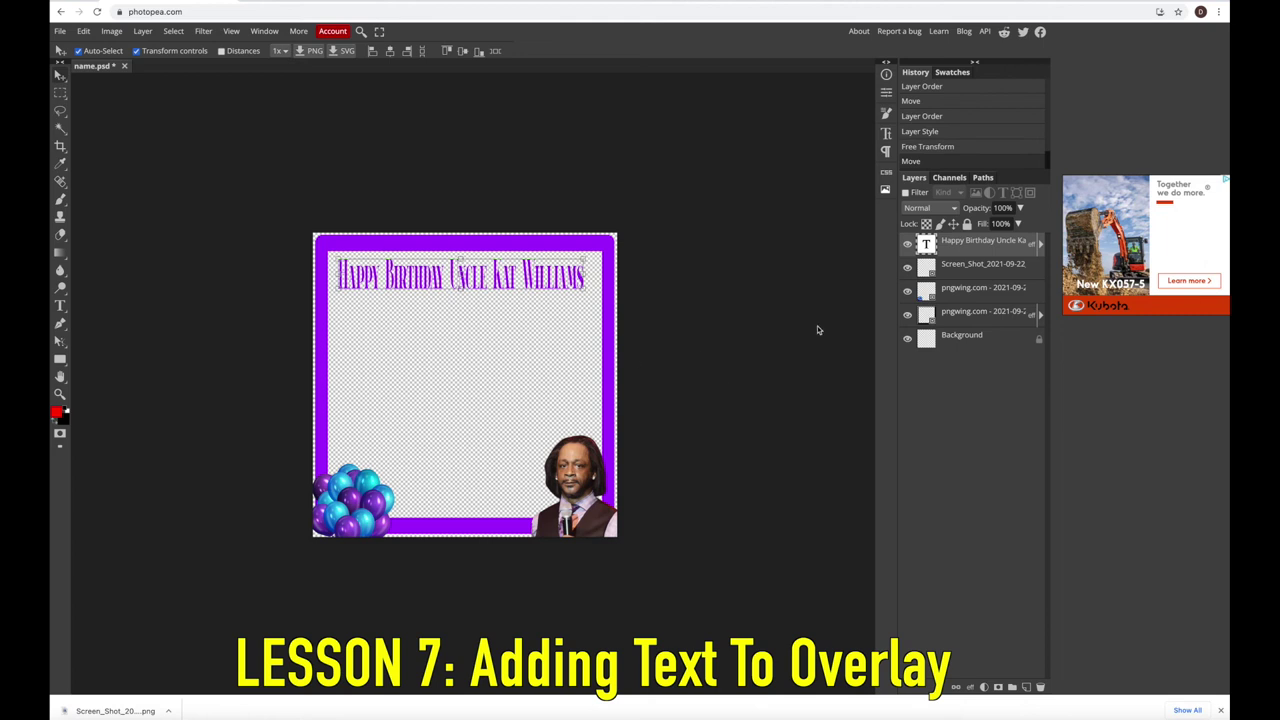
Add a 3 px outside Stroke in near-black (0c0101) to the birthday text's layer style
double_click(1030, 250)
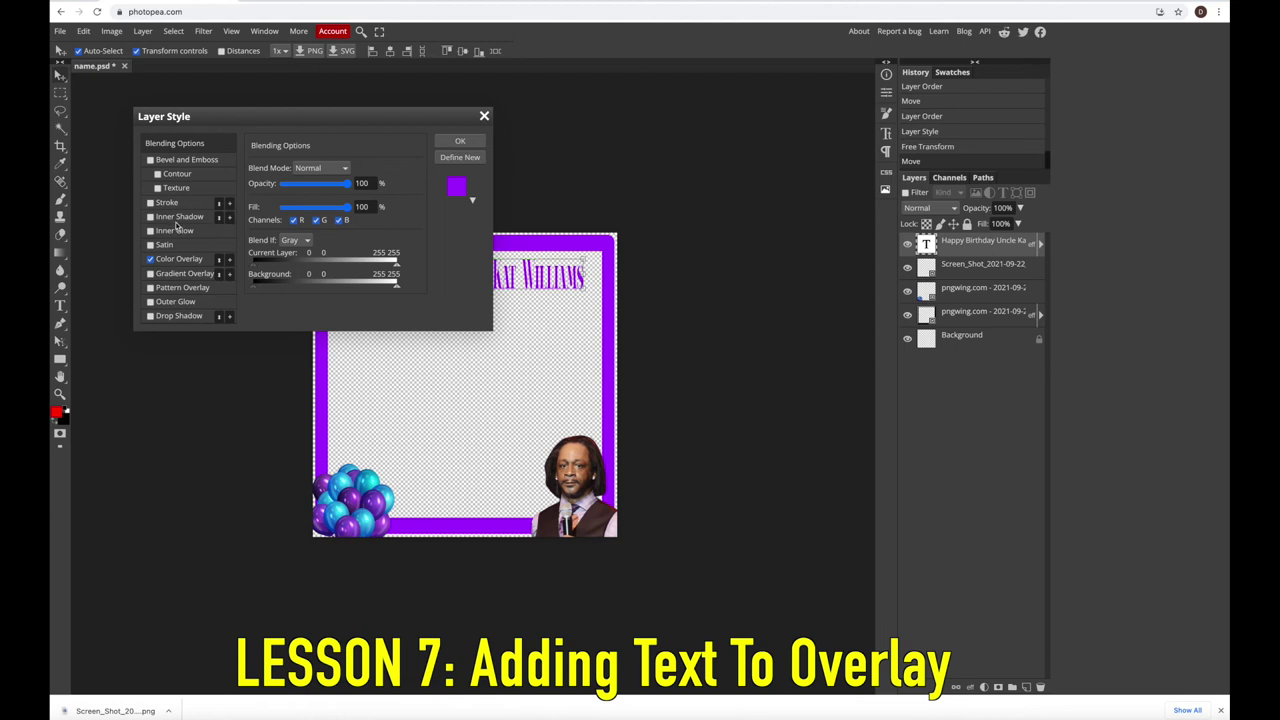
left_click(167, 203)
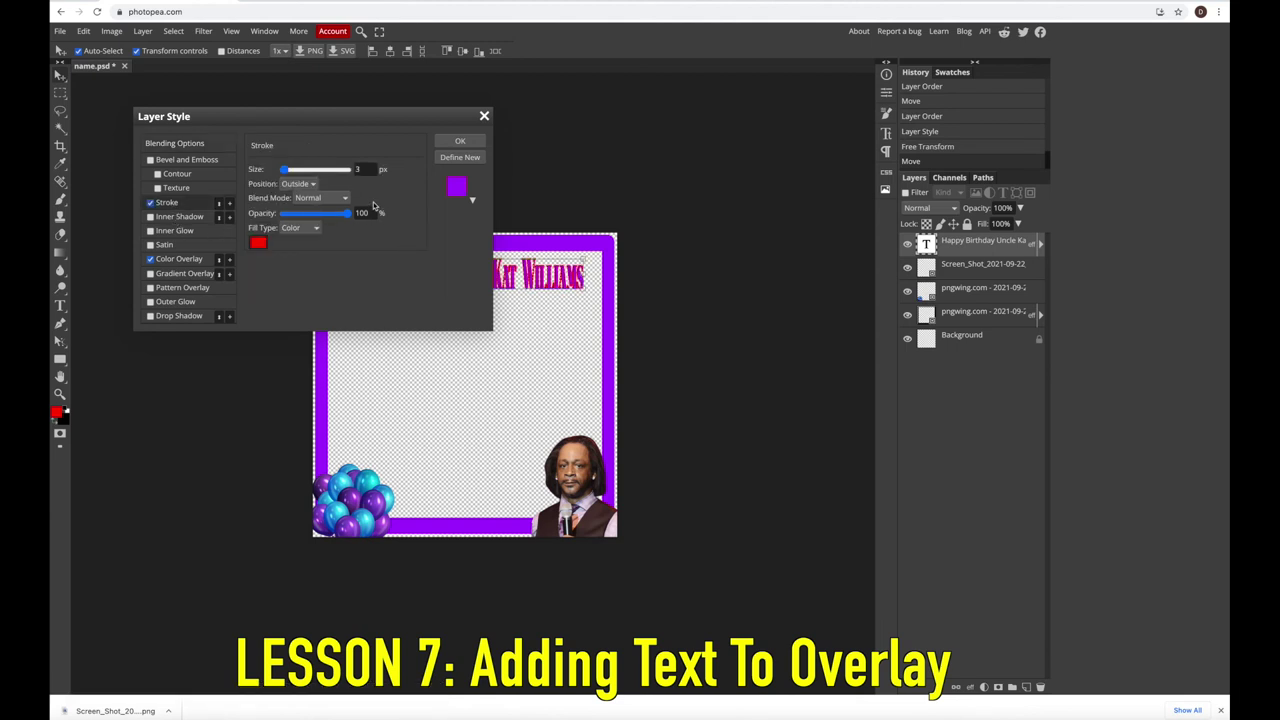
left_click(258, 241)
left_click_drag(263, 261, 266, 272)
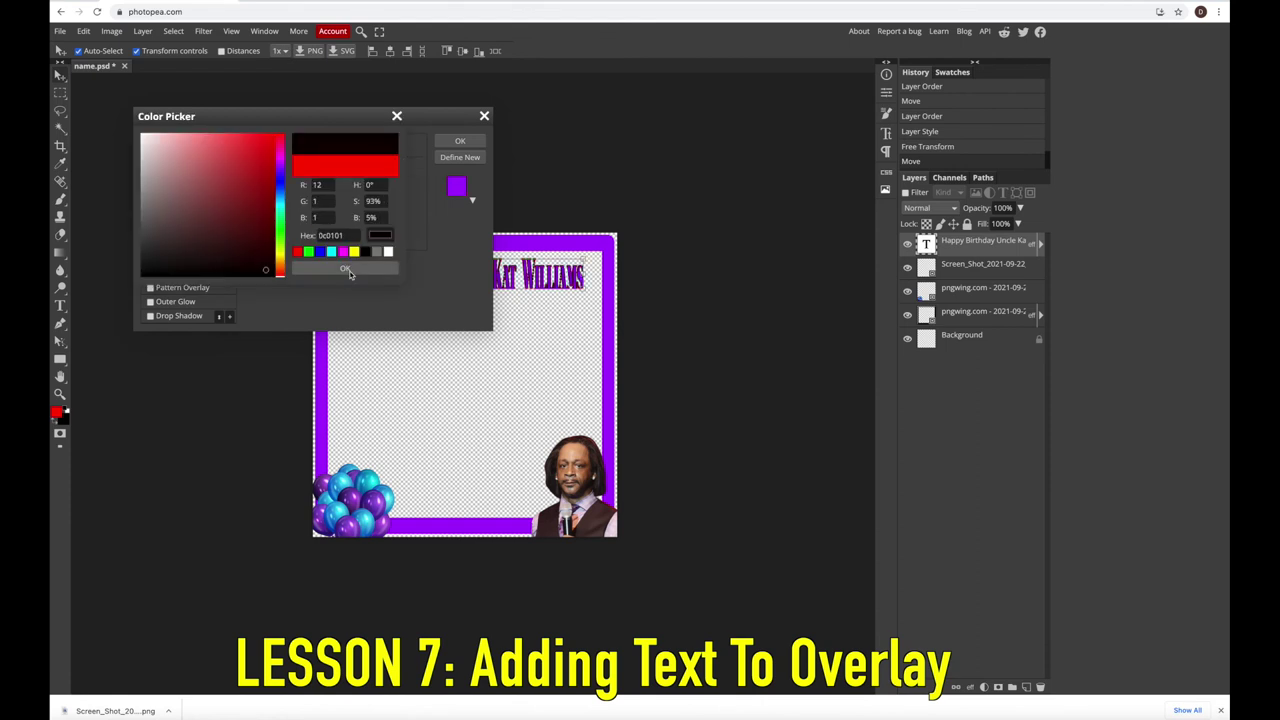
left_click(352, 266)
left_click_drag(287, 172, 283, 171)
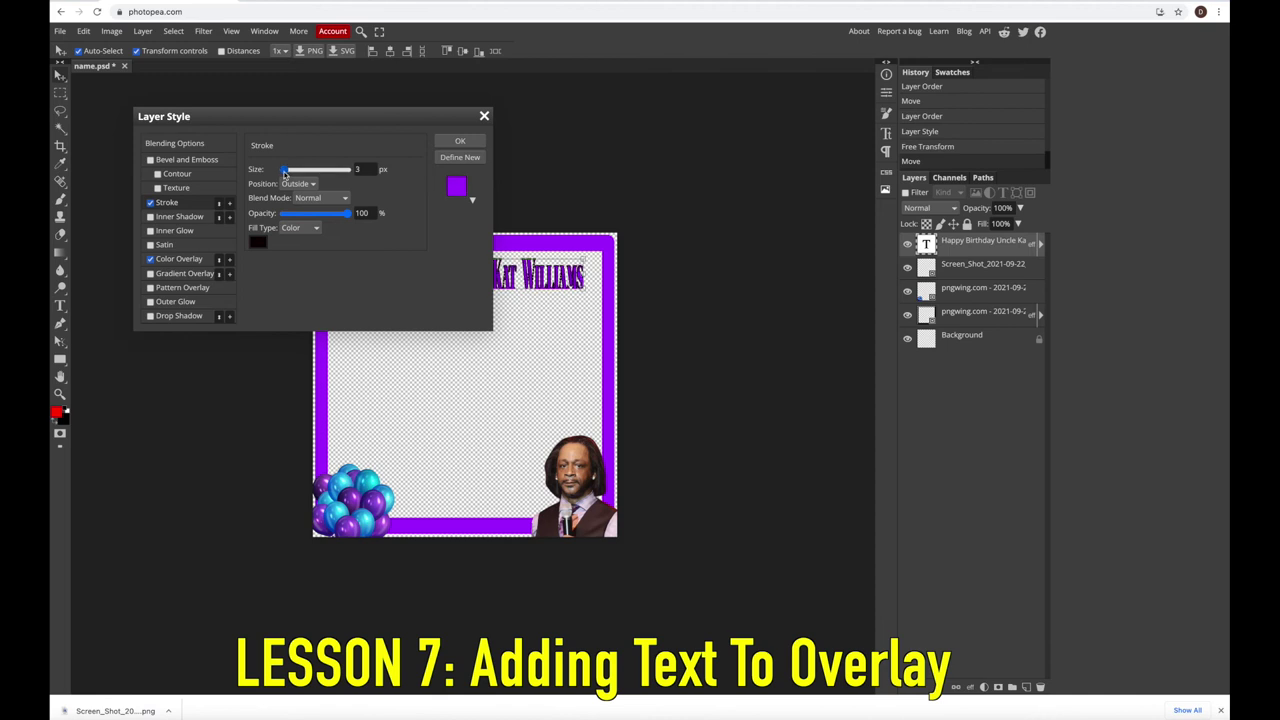
left_click(441, 142)
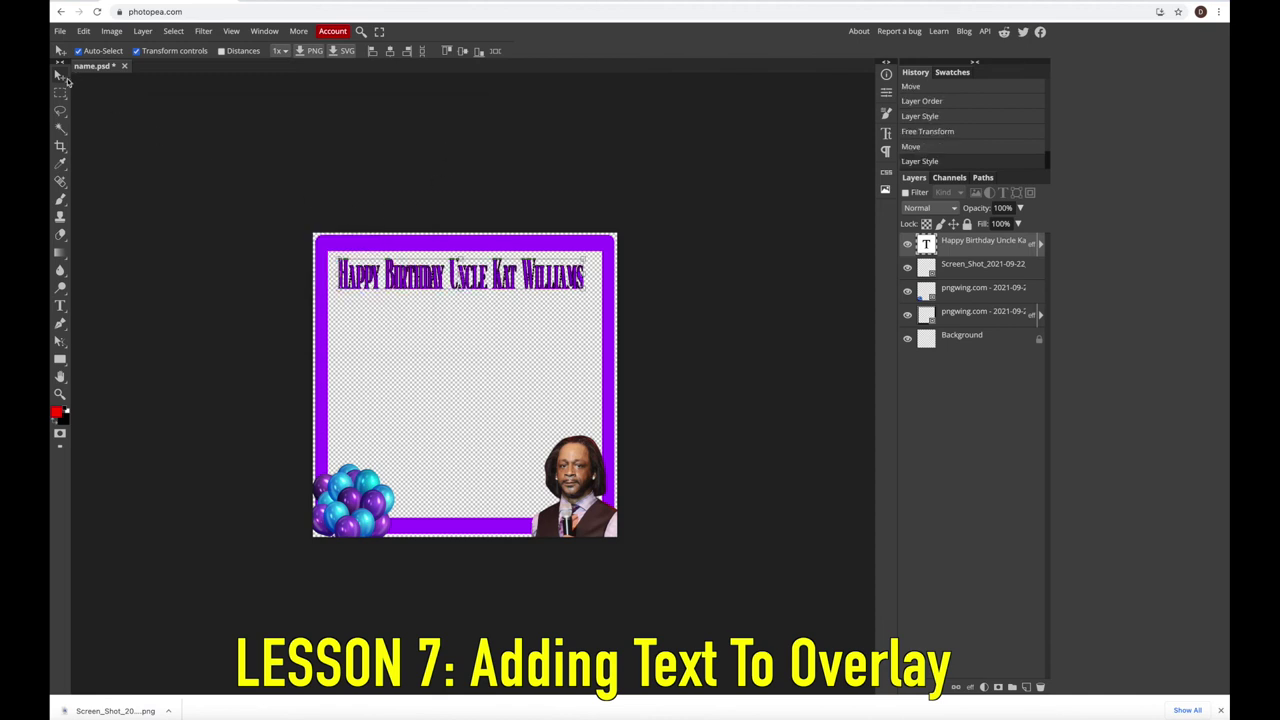
Move the birthday text slightly lower in the frame and change its whole font to iA Writer Duospace
left_click_drag(405, 281, 461, 331)
double_click(461, 331)
key("ctrl+a")
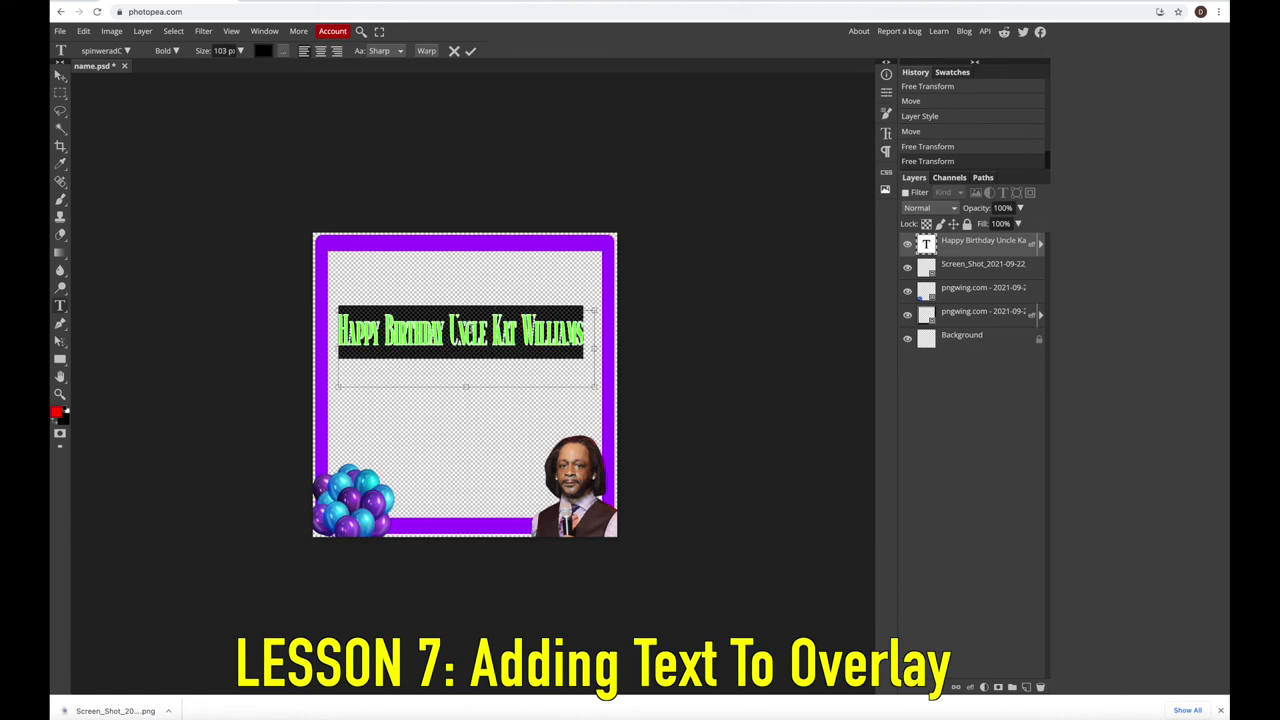
left_click(127, 51)
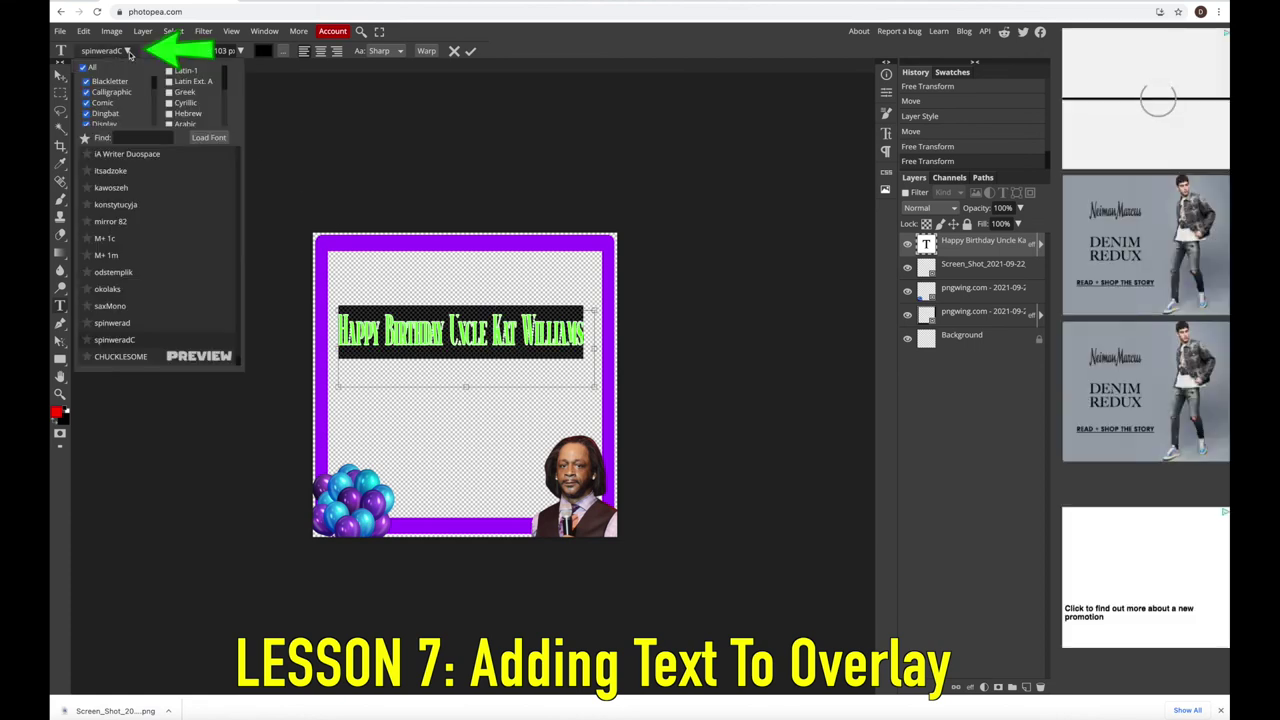
left_click(127, 155)
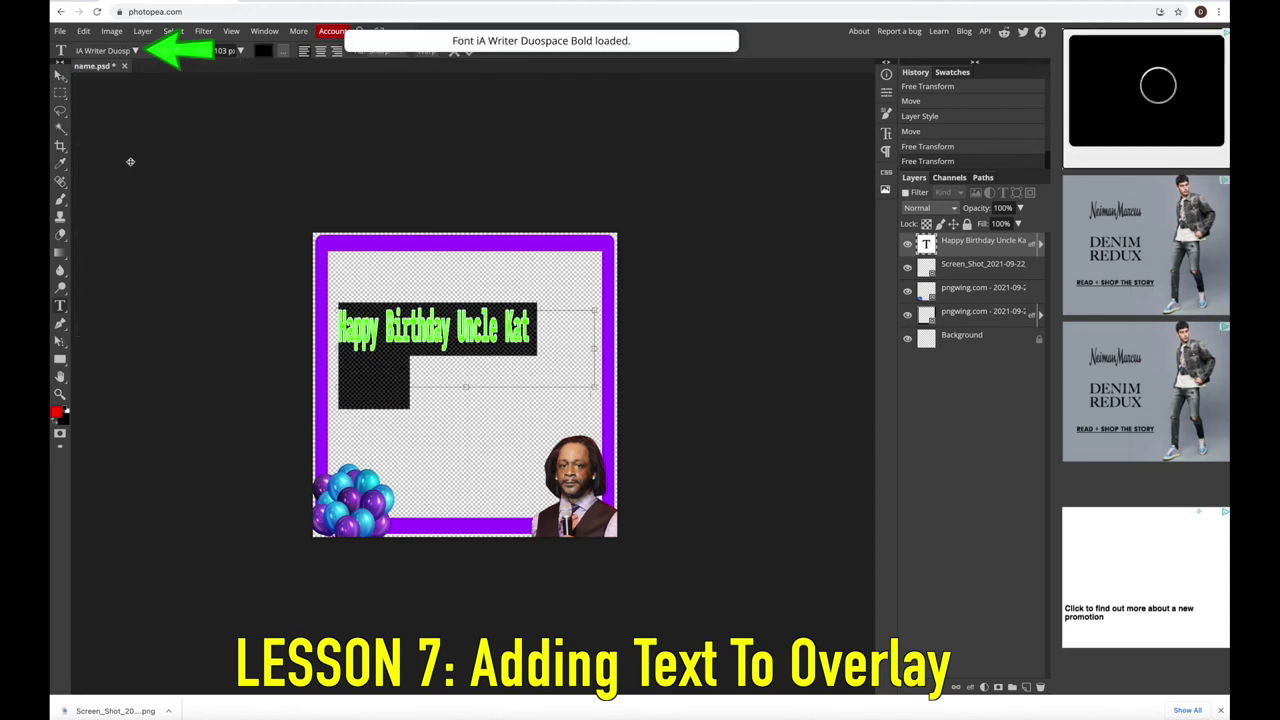
Try the Yukarimobile font and the Xenophone font on the whole birthday text
left_click(120, 55)
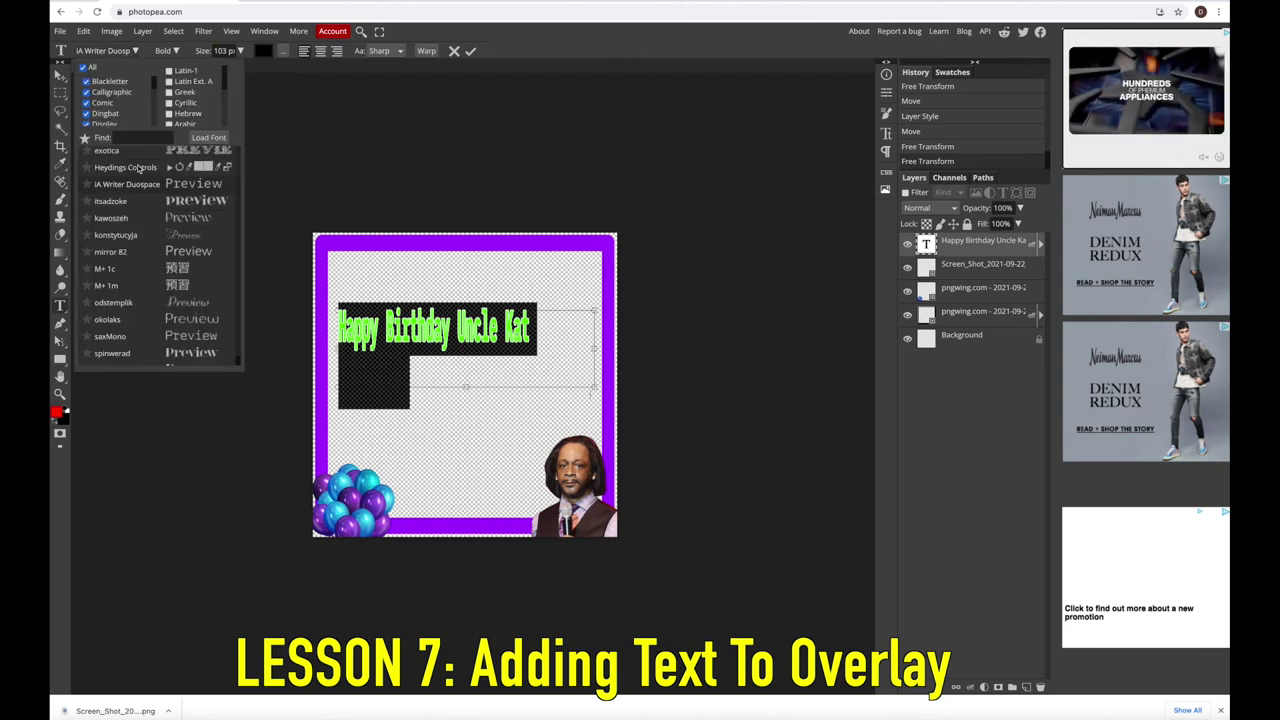
scroll(150, 200, "down", 15)
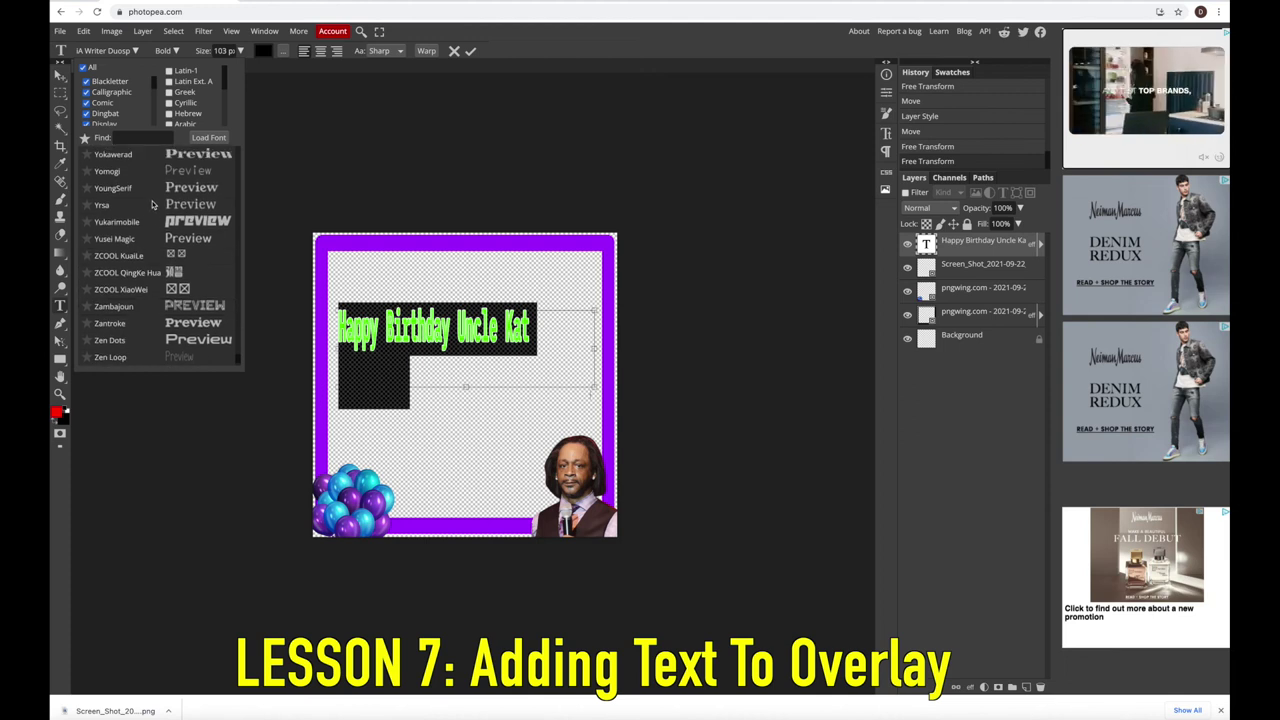
left_click(161, 222)
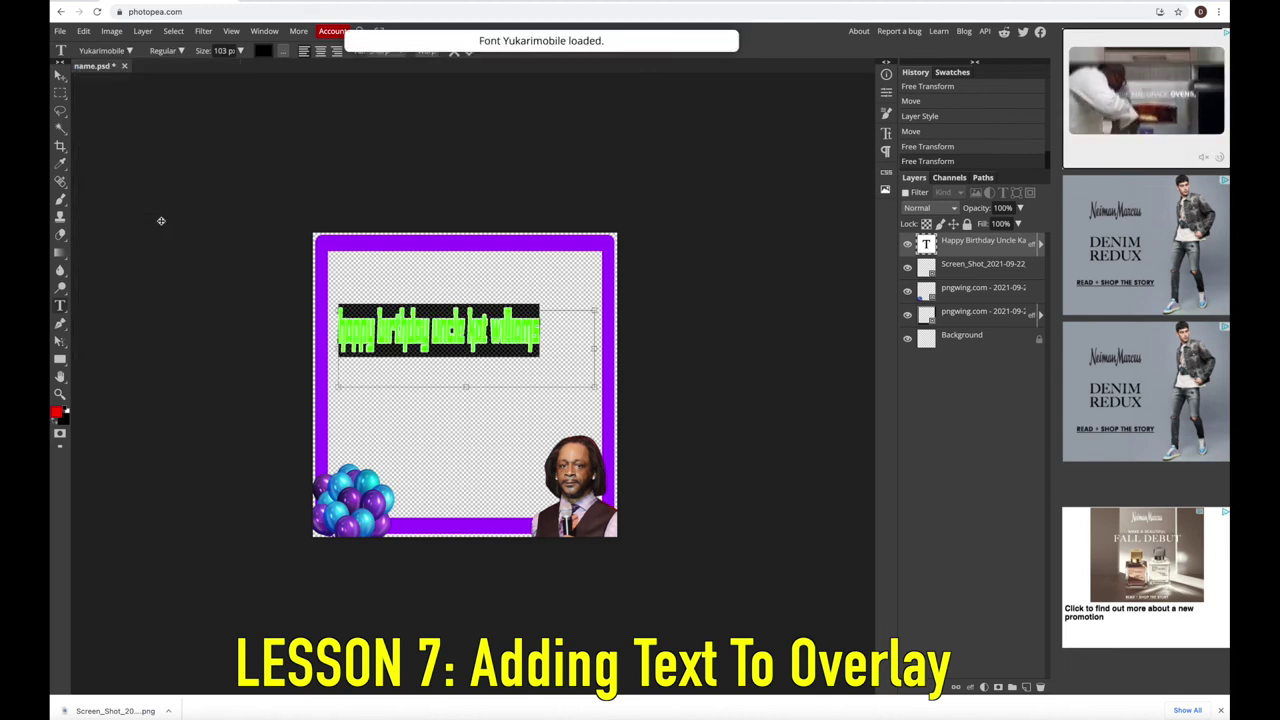
left_click(103, 50)
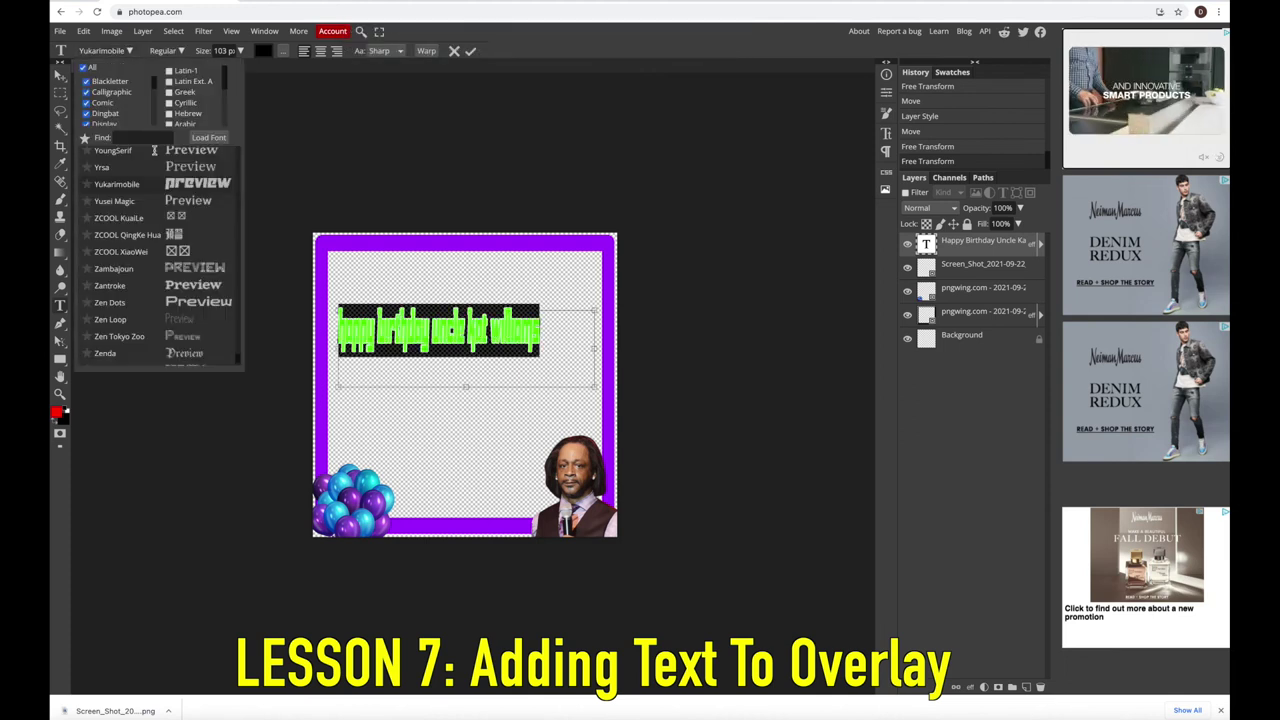
scroll(160, 186, "up", 3)
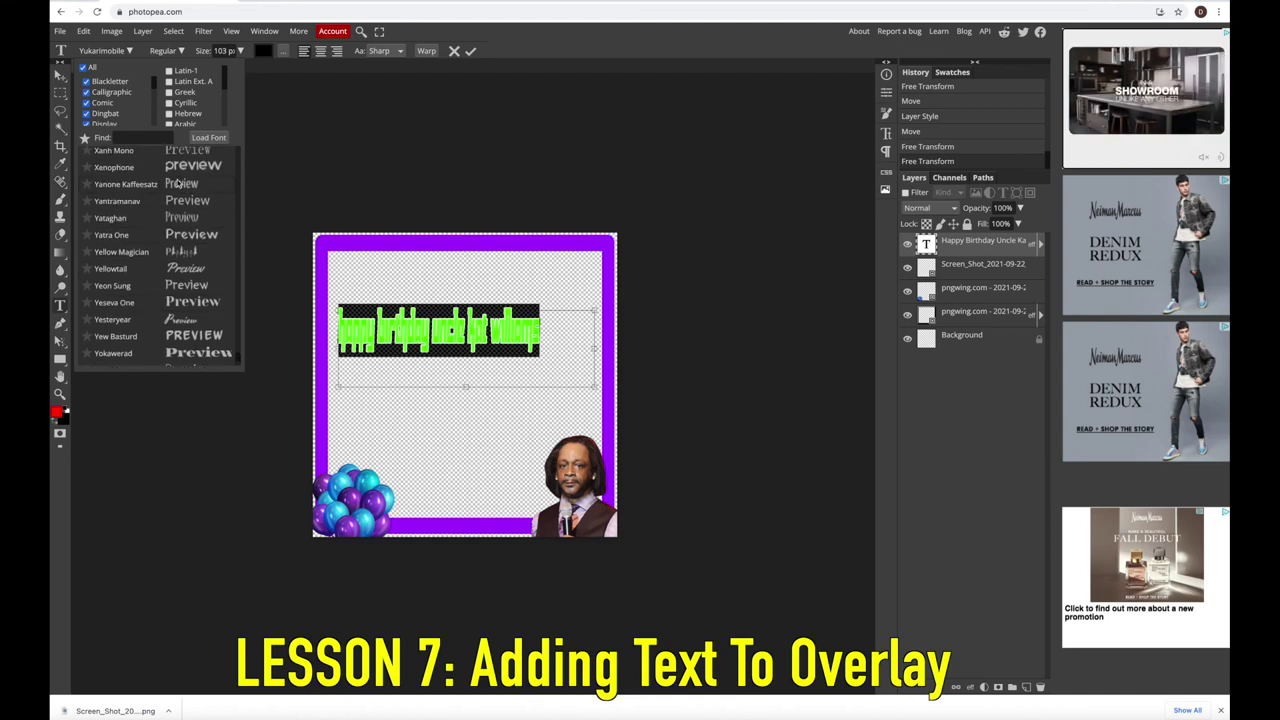
left_click(114, 168)
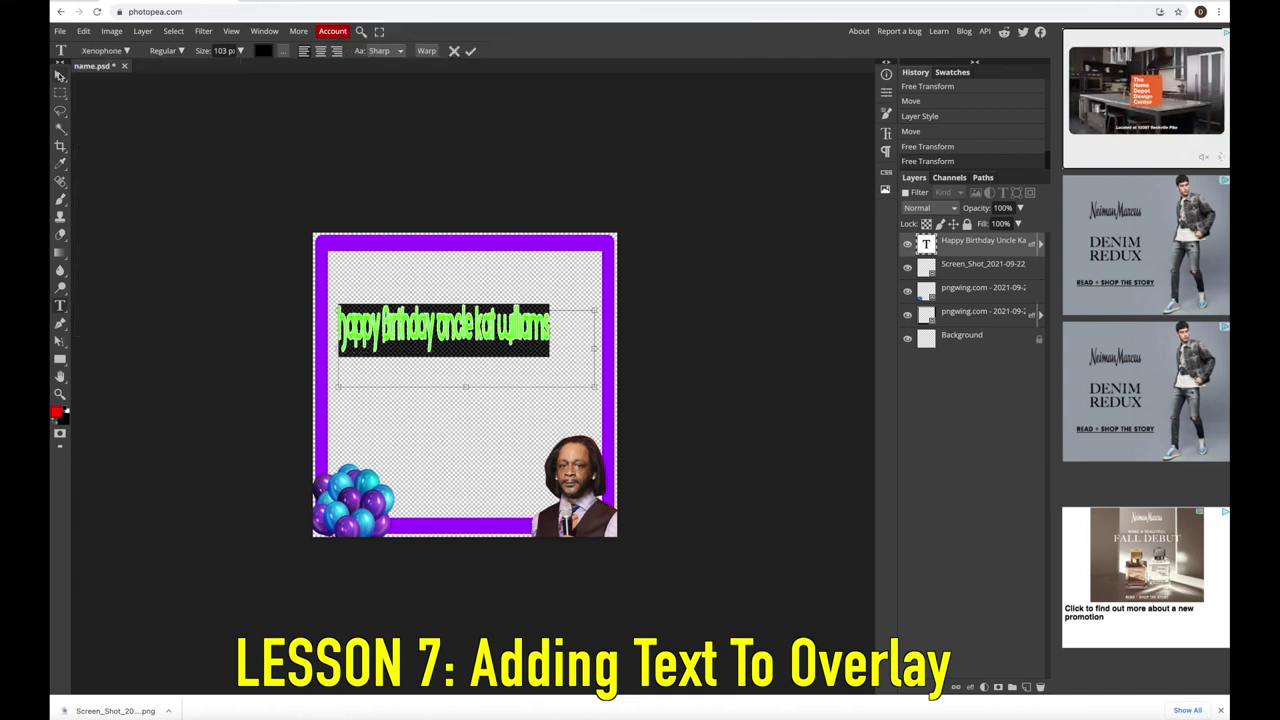
Enlarge the birthday text to span the frame's inner width and place it around the middle of the canvas
left_click(60, 76)
left_click_drag(550, 350, 548, 378)
key("Return")
Change the whole birthday text's font to Share Tech and move the text just inside the frame's upper edge
key("t")
triple_click(553, 378)
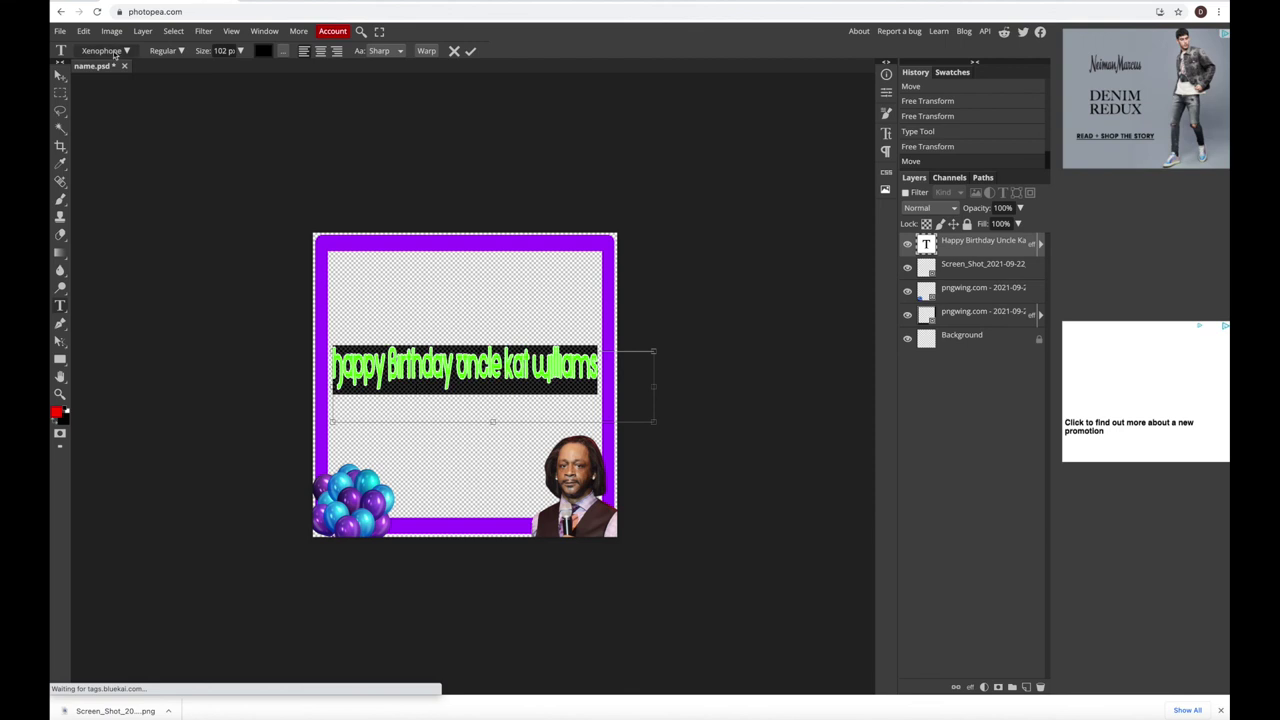
left_click(105, 50)
scroll(177, 180, "up", 10)
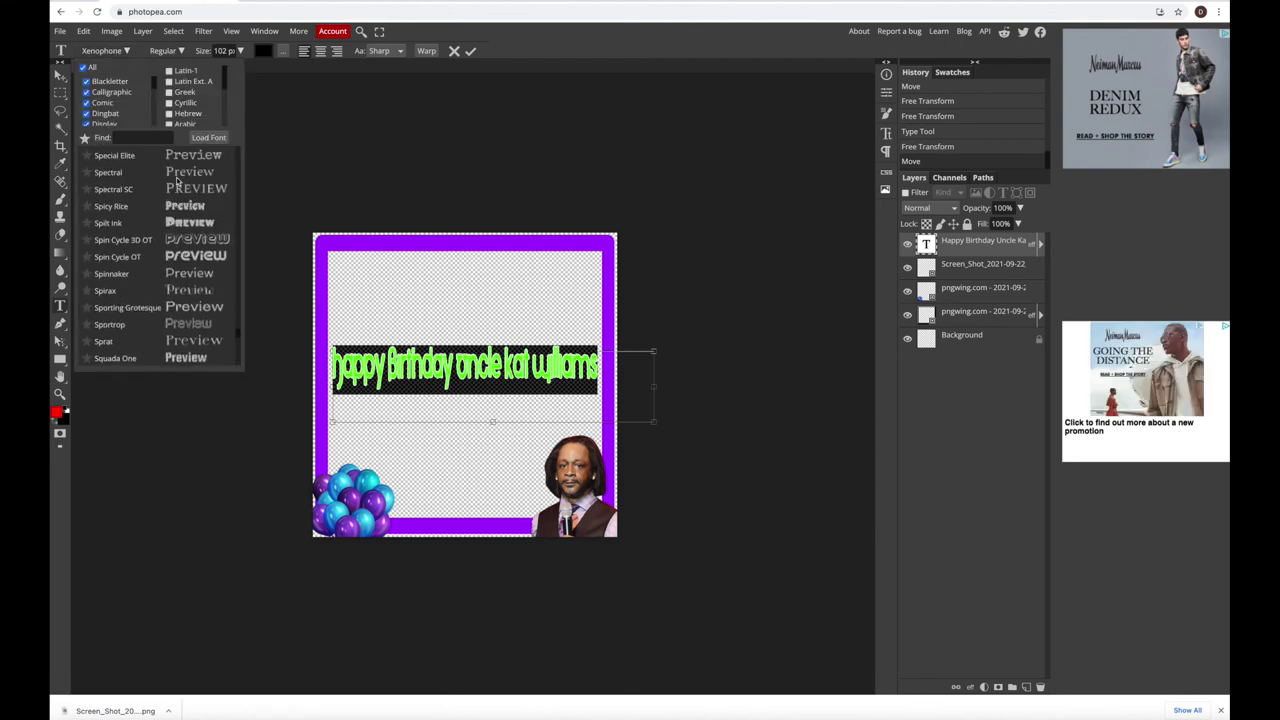
left_click(184, 157)
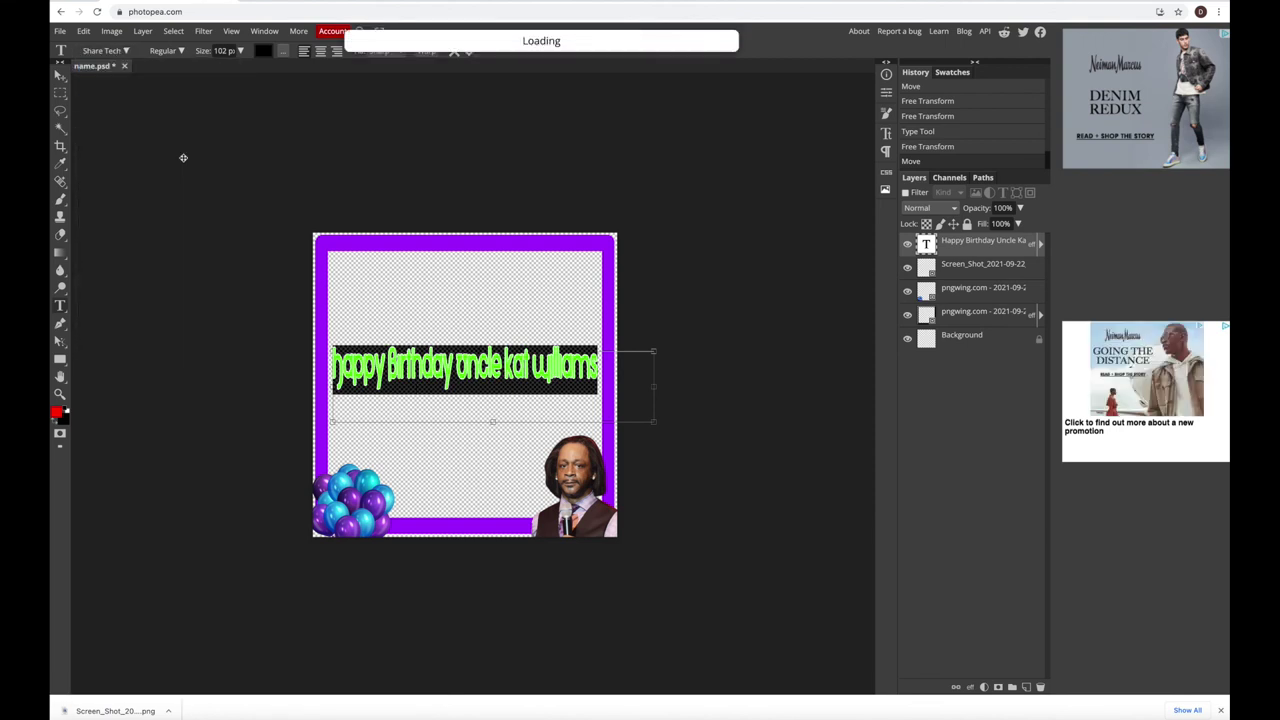
left_click(60, 76)
left_click_drag(440, 368, 456, 285)
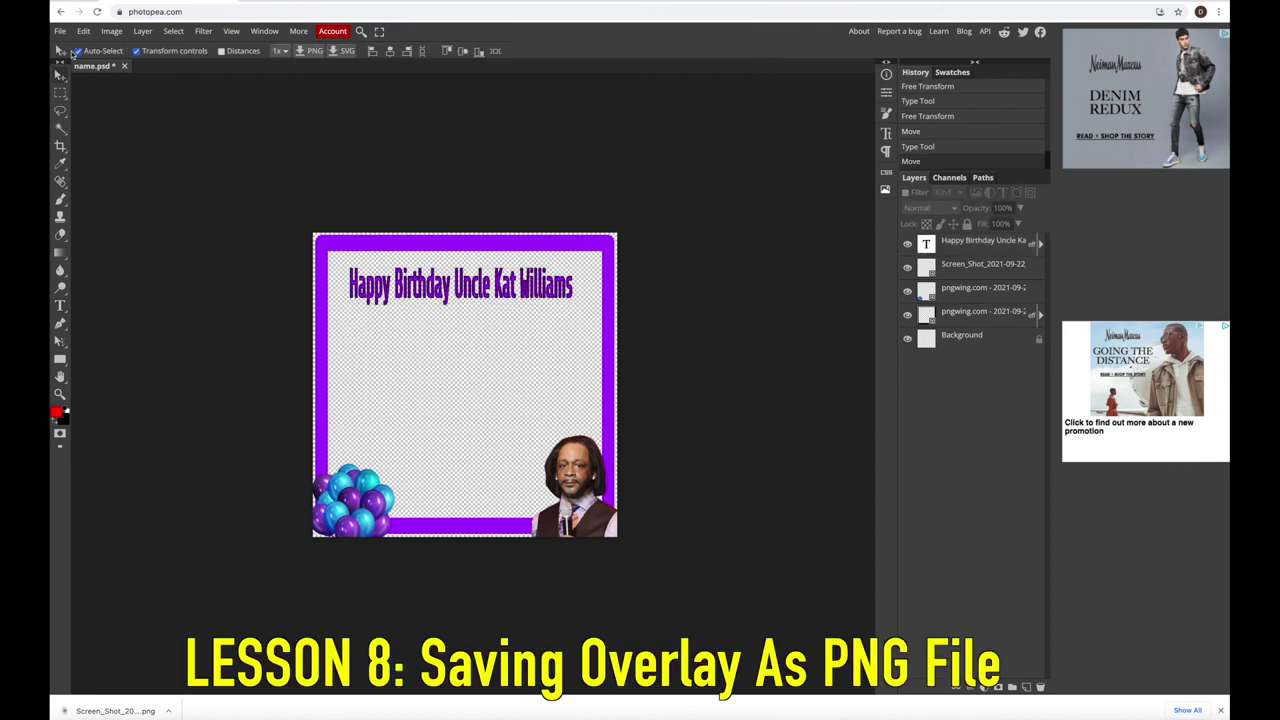
Export the overlay as a PNG file at 1080 × 1080 px and 100% quality
left_click(61, 31)
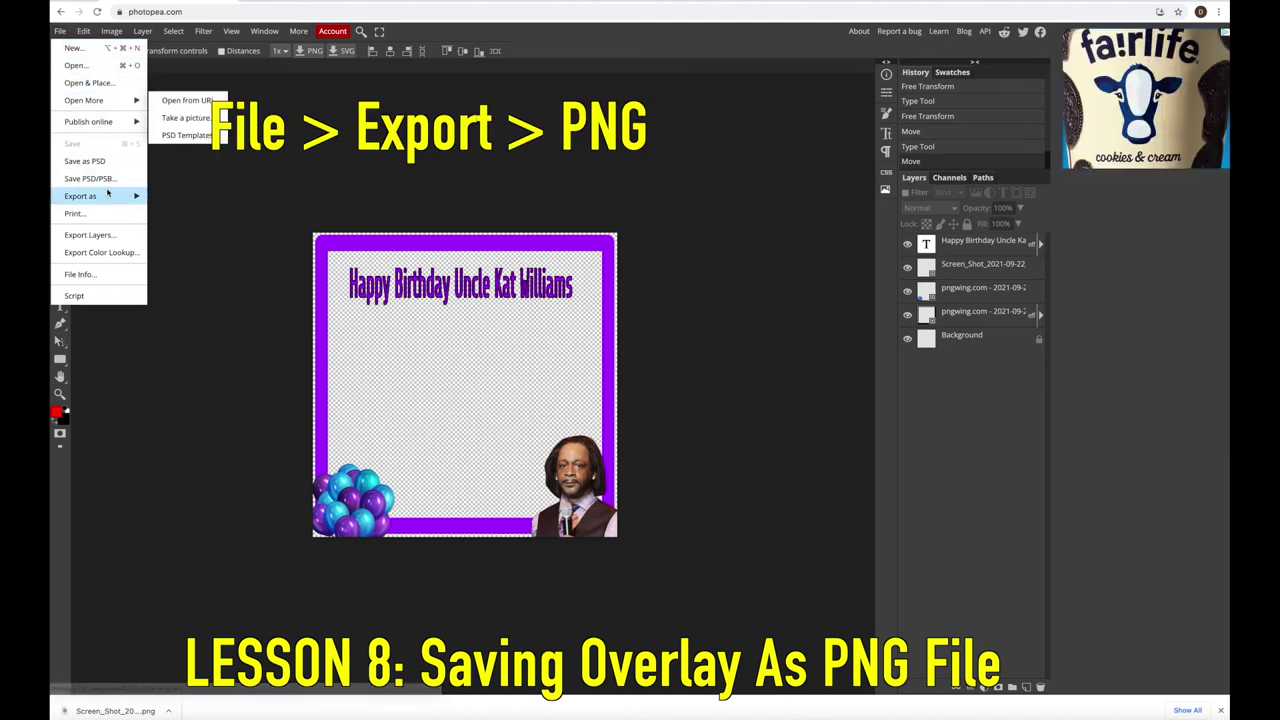
mouse_move(136, 196)
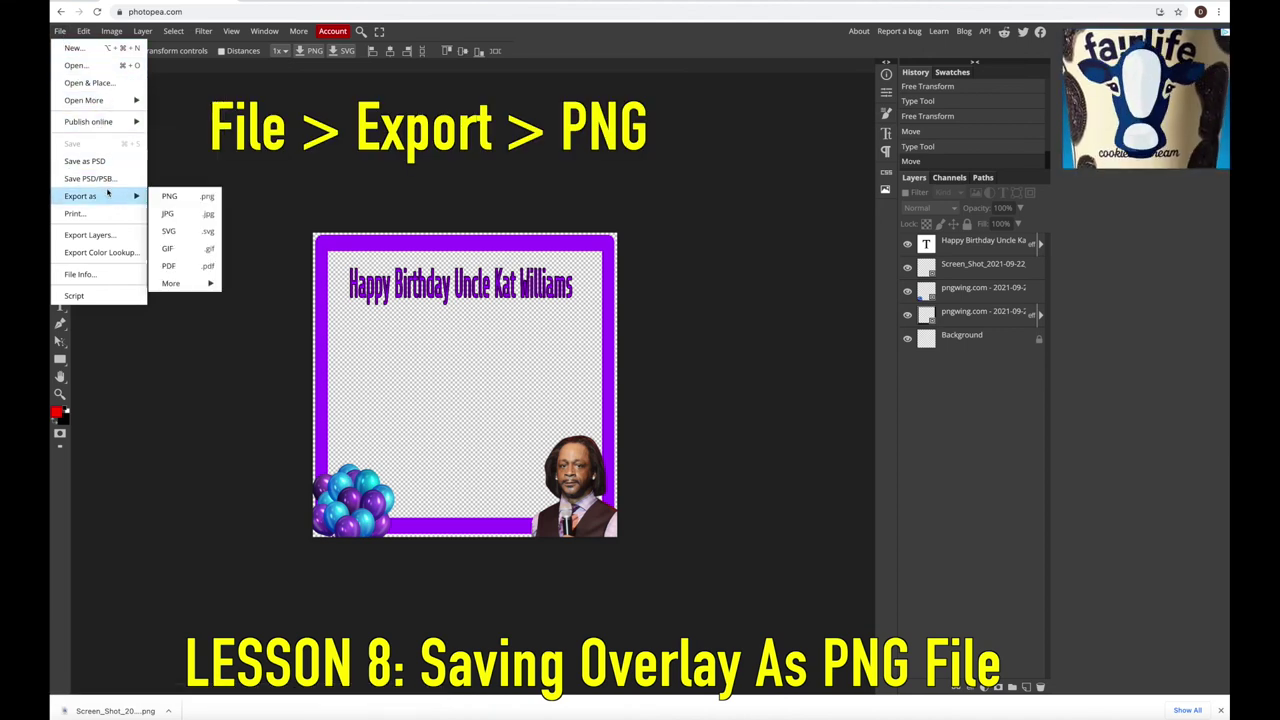
left_click(209, 199)
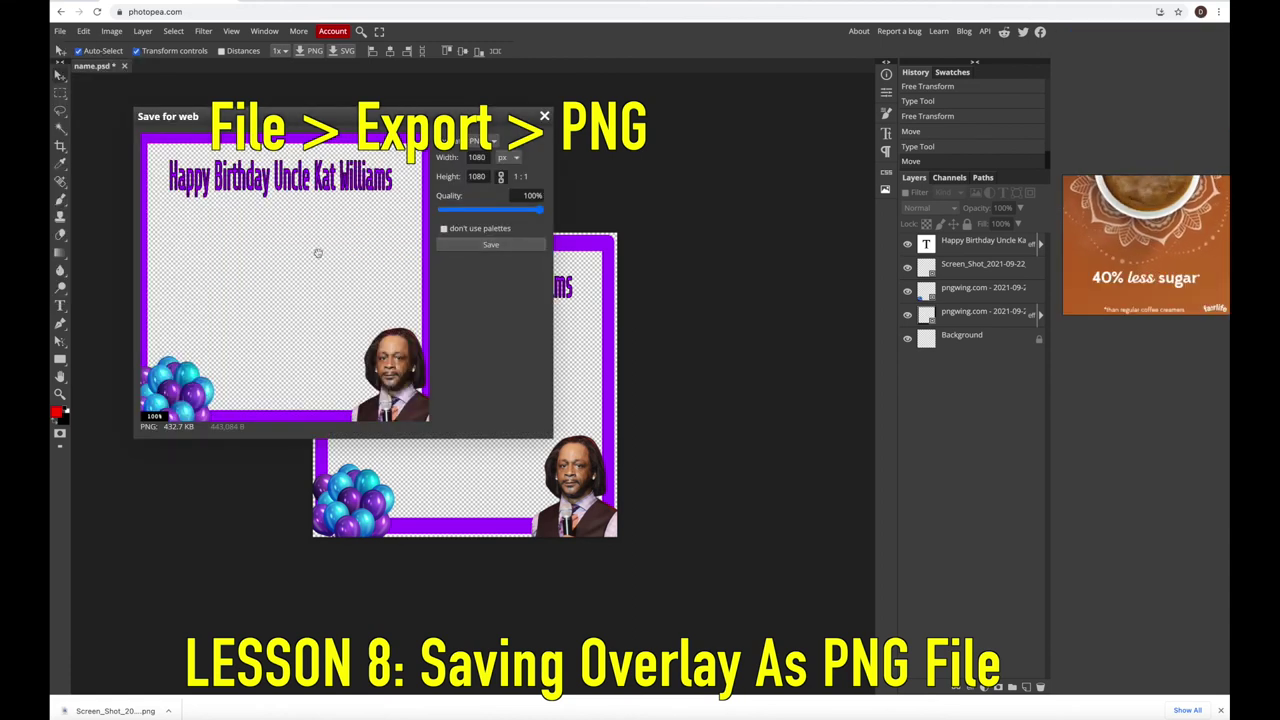
left_click(455, 246)
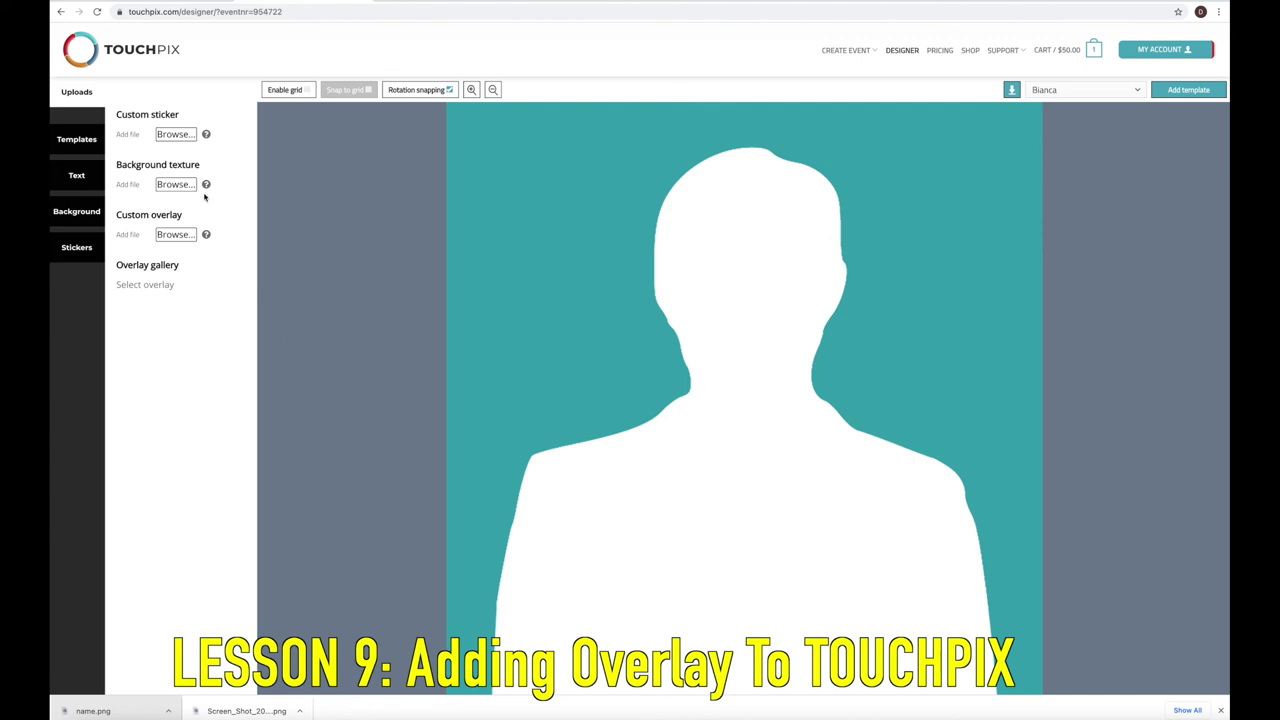
In the TouchPix designer, upload the overlay PNG from the Desktop's example folder as a custom sticker and add it to the template
left_click(176, 135)
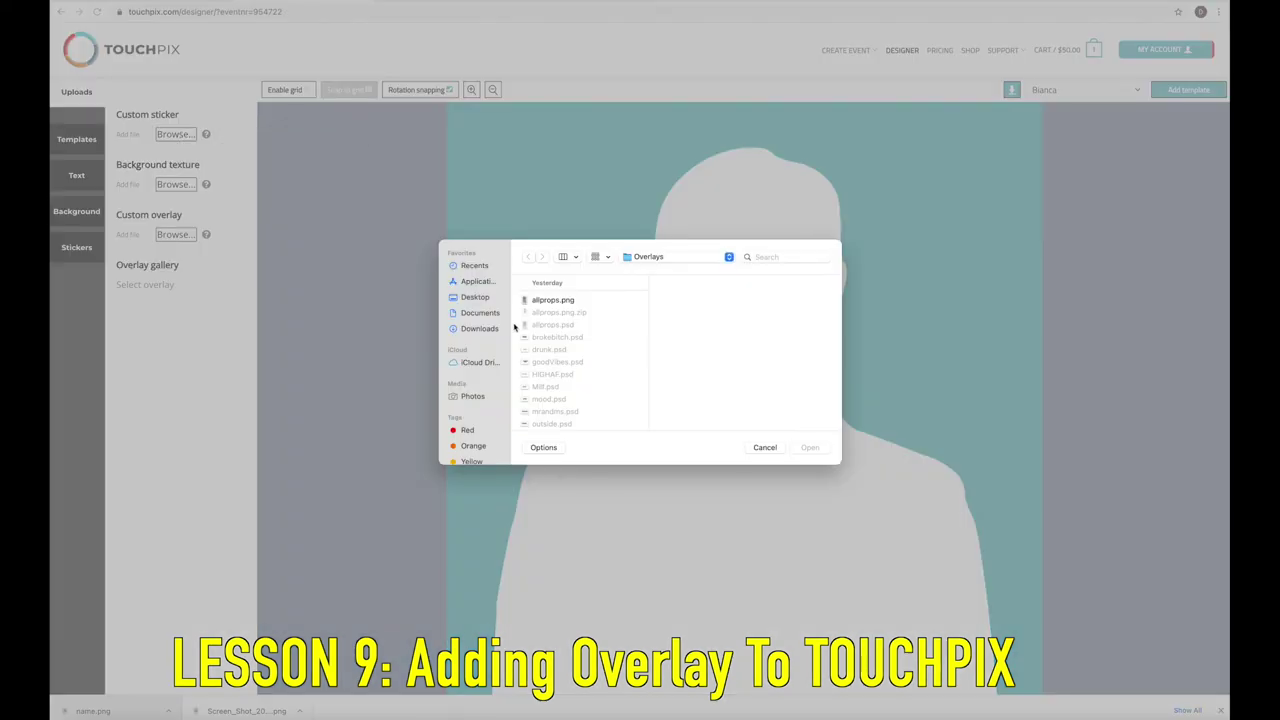
left_click(651, 260)
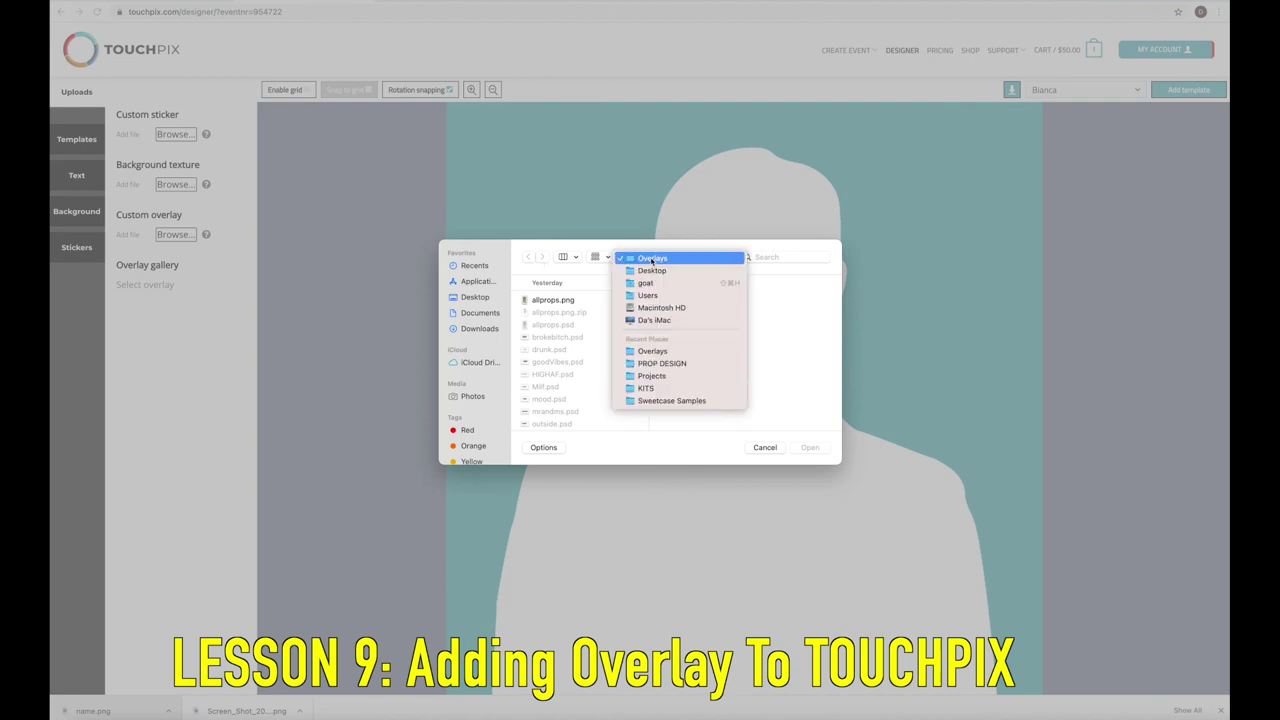
left_click(647, 273)
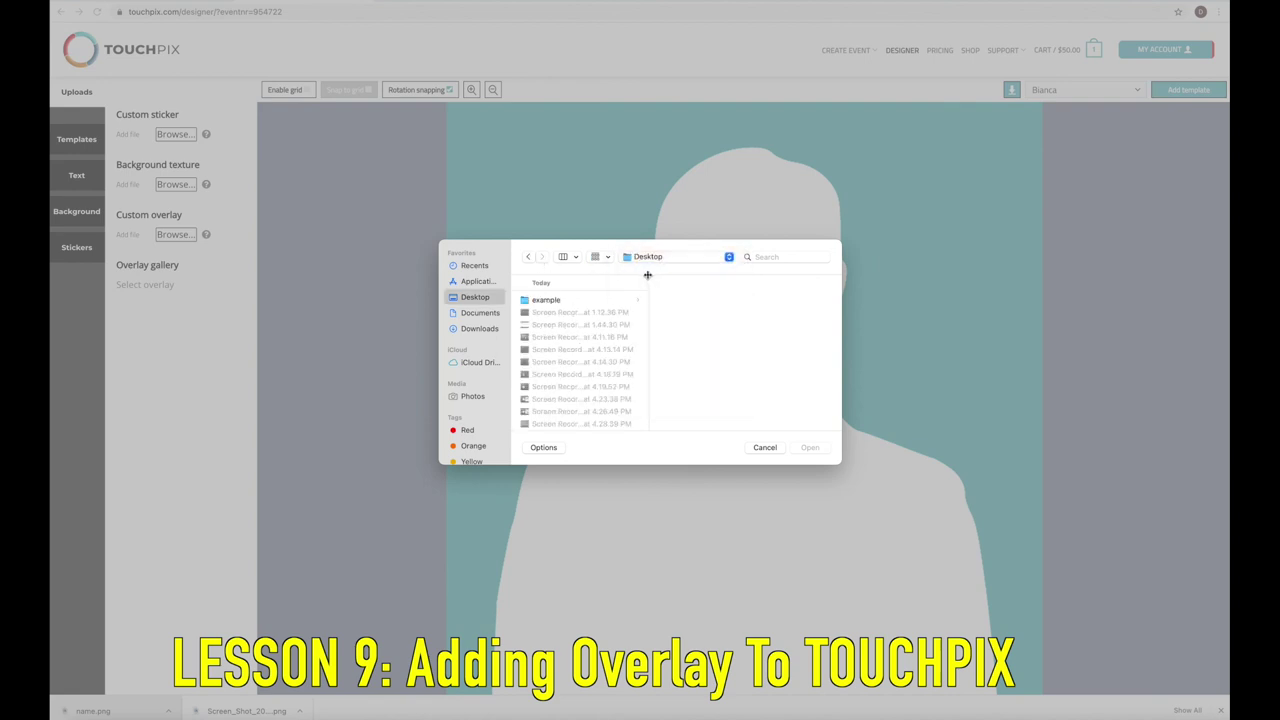
left_click(560, 300)
left_click(686, 300)
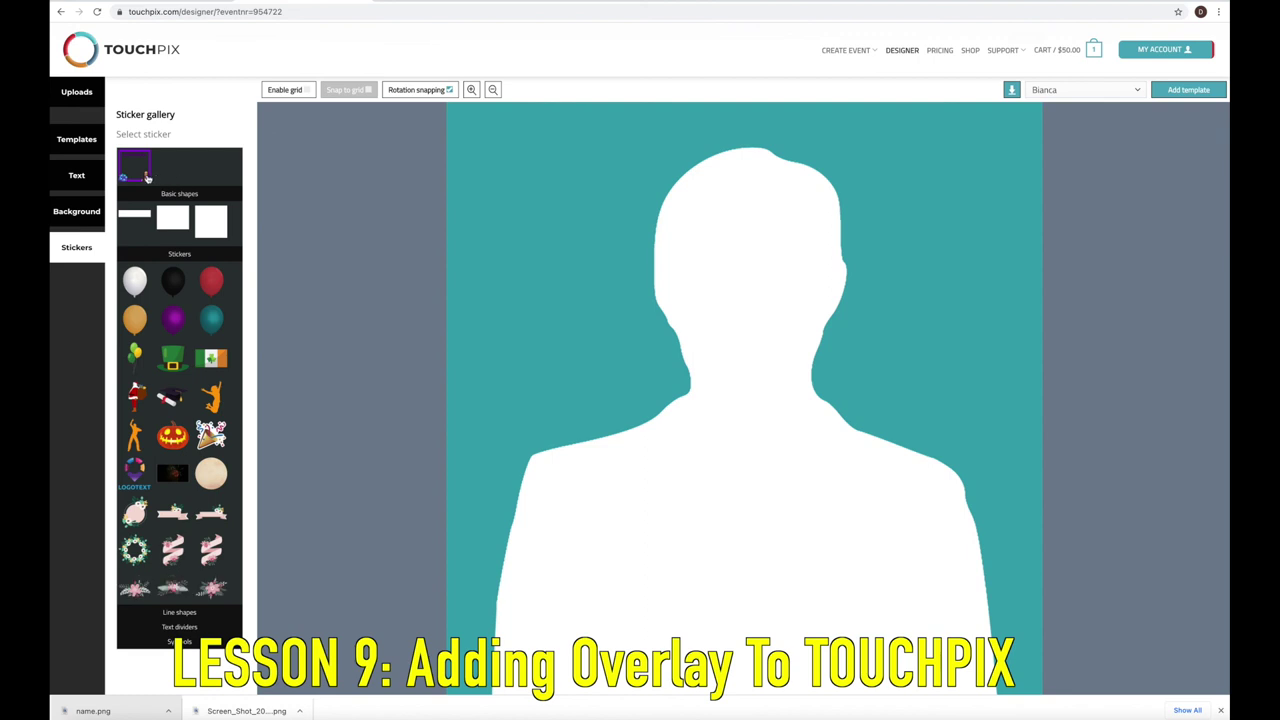
left_click(147, 177)
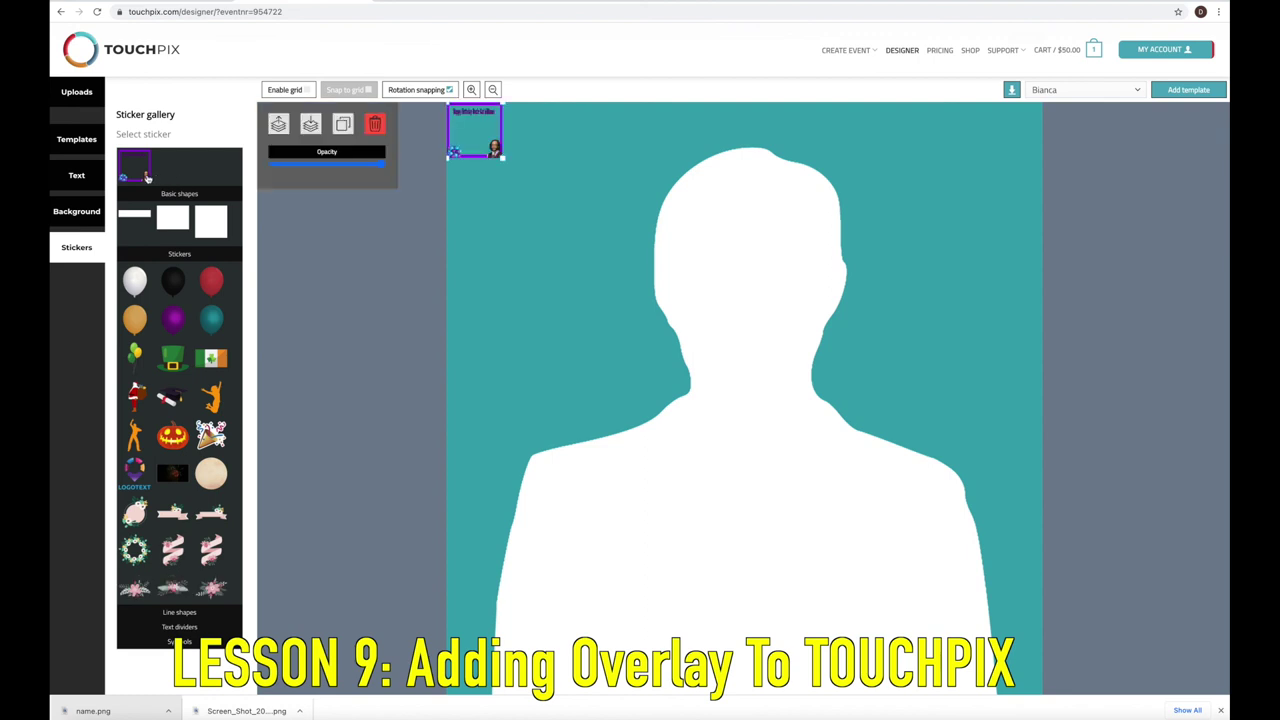